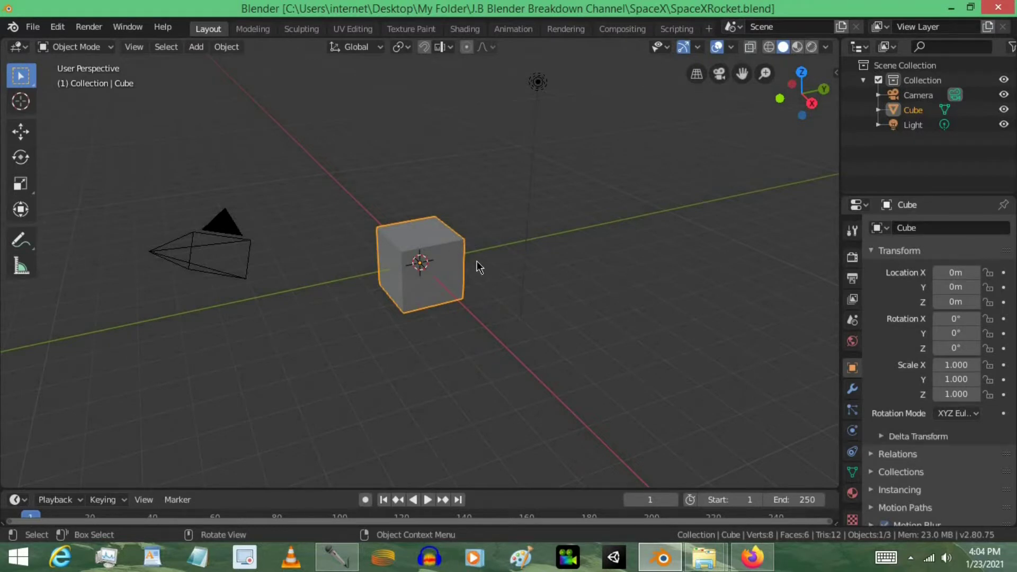
Delete the default cube and the camera from the scene.
{"action": "middle_click_drag", "start_coordinate": [526, 268], "coordinate": [606, 303]}
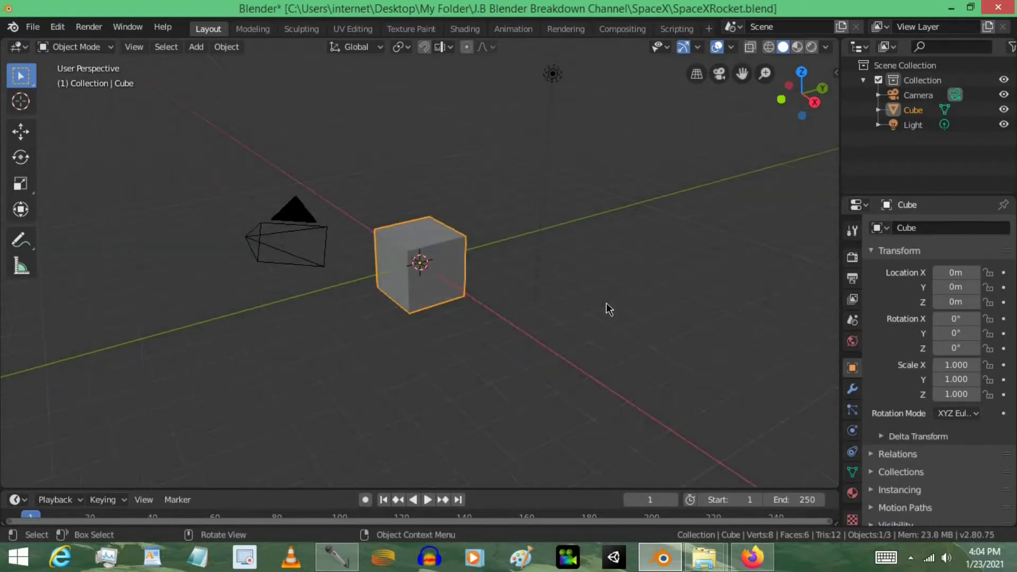
{"action": "key", "text": "x"}
{"action": "left_click", "coordinate": [545, 236]}
{"action": "left_click", "coordinate": [310, 239]}
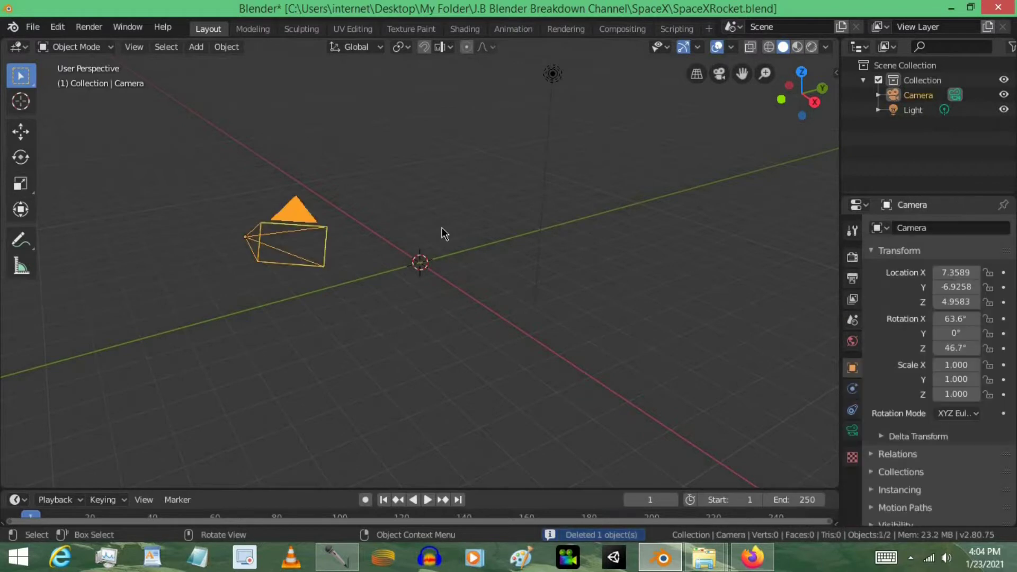
{"action": "key", "text": "x"}
{"action": "left_click", "coordinate": [477, 221]}
Add the rocket picture Texture.jpg from the SpaceX folder as a reference image.
{"action": "key", "text": "shift+a"}
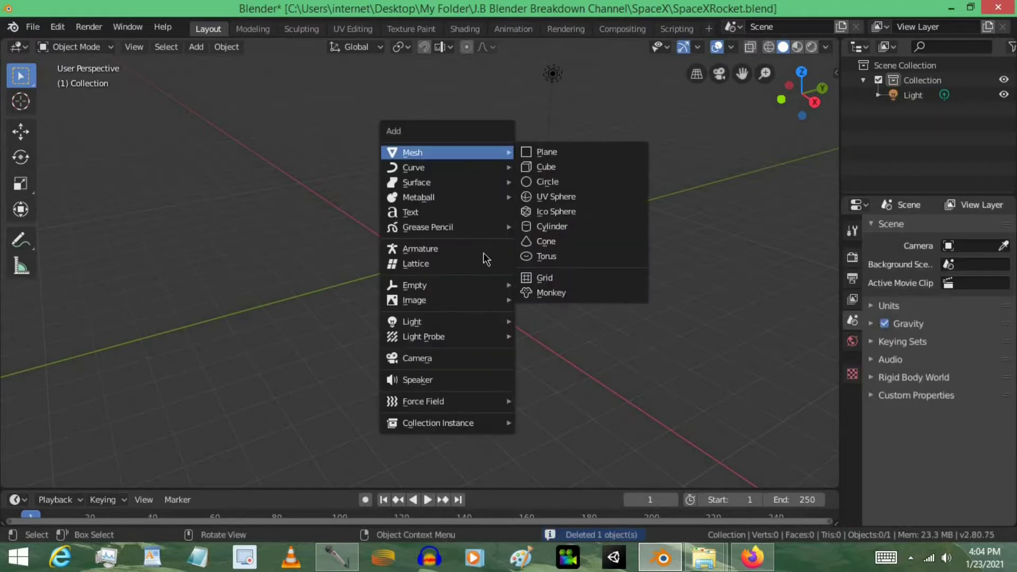
{"action": "mouse_move", "coordinate": [485, 288]}
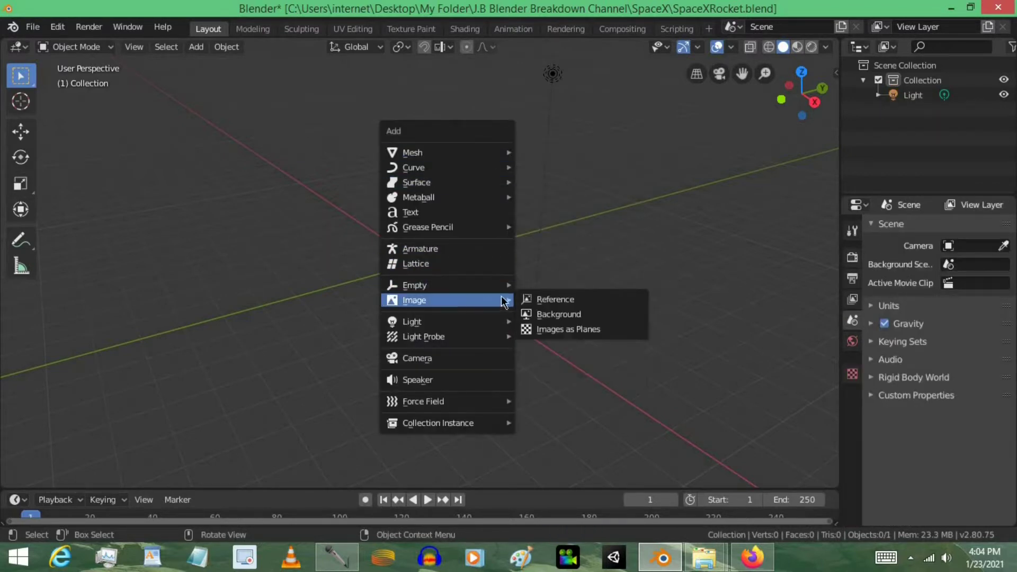
{"action": "left_click", "coordinate": [556, 297]}
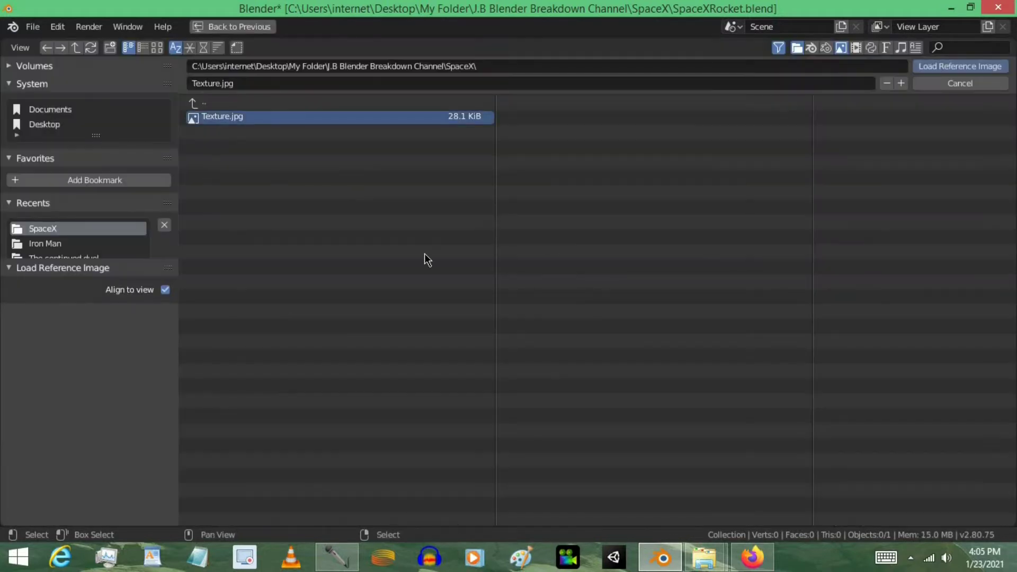
{"action": "left_click", "coordinate": [160, 49]}
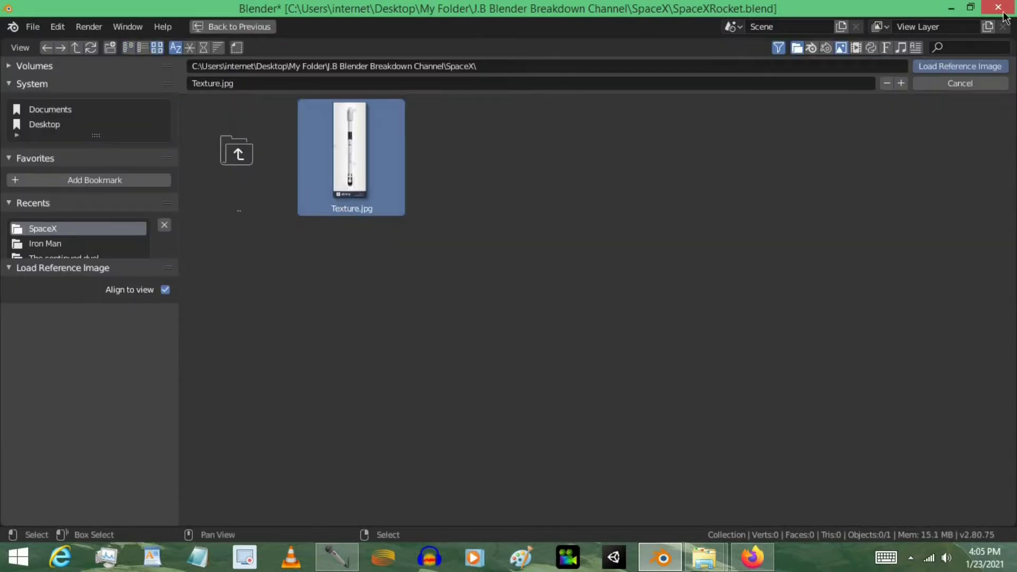
{"action": "key", "text": "Return"}
Clear the reference image's rotation and rotate it 90° about X so it stands upright in the front view.
{"action": "middle_click_drag", "start_coordinate": [440, 252], "coordinate": [493, 291]}
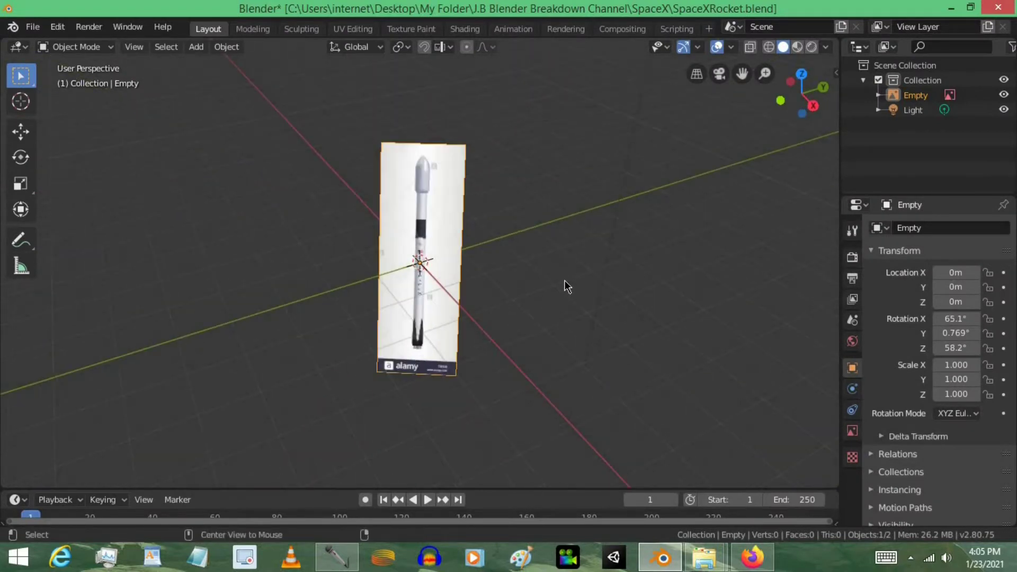
{"action": "key", "text": "alt+r"}
{"action": "key", "text": "KP_1"}
{"action": "type", "text": "r"}
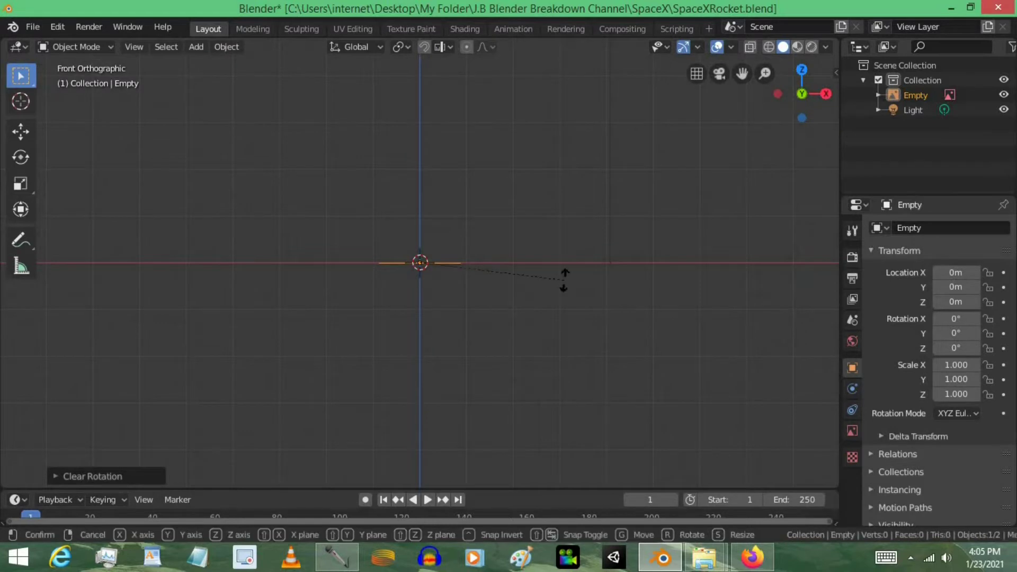
{"action": "type", "text": "x90"}
{"action": "key", "text": "Return"}
Add a cylinder mesh at the origin with 200 vertices.
{"action": "middle_click_drag", "start_coordinate": [564, 281], "coordinate": [561, 313]}
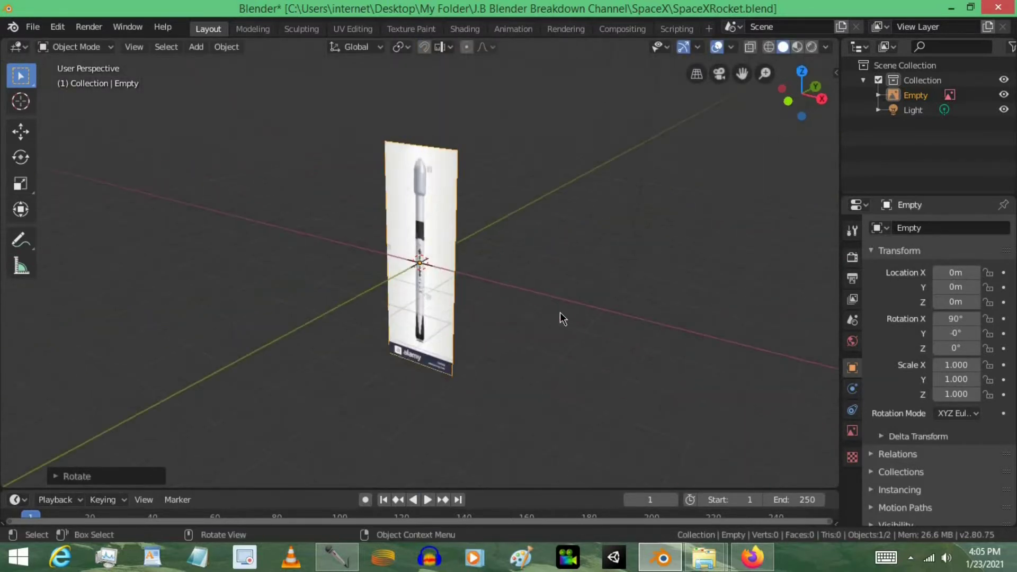
{"action": "key", "text": "KP_1"}
{"action": "scroll", "coordinate": [564, 313], "scroll_direction": "up", "scroll_amount": 4}
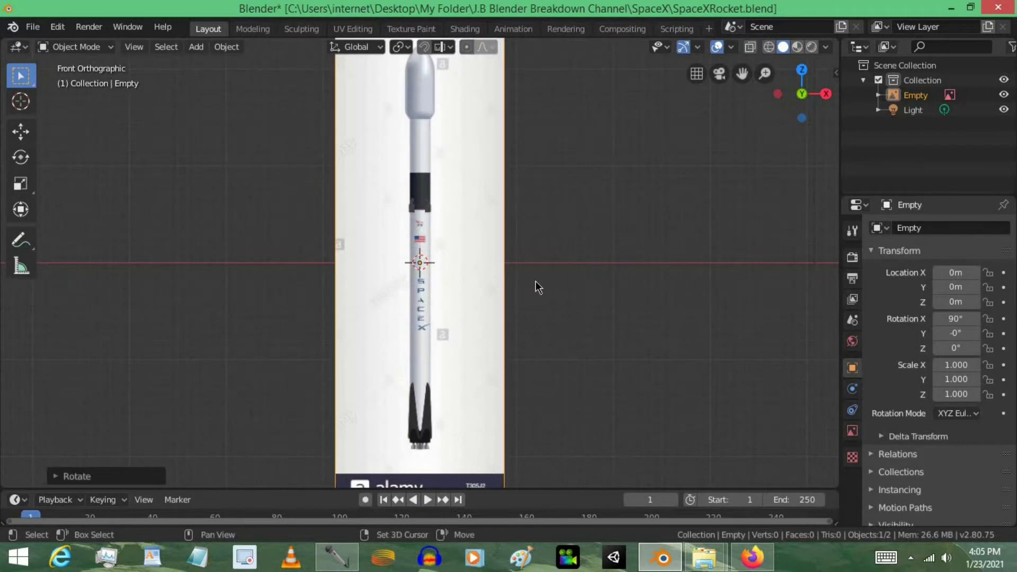
{"action": "middle_click_drag", "start_coordinate": [535, 281], "coordinate": [539, 310], "text": "shift"}
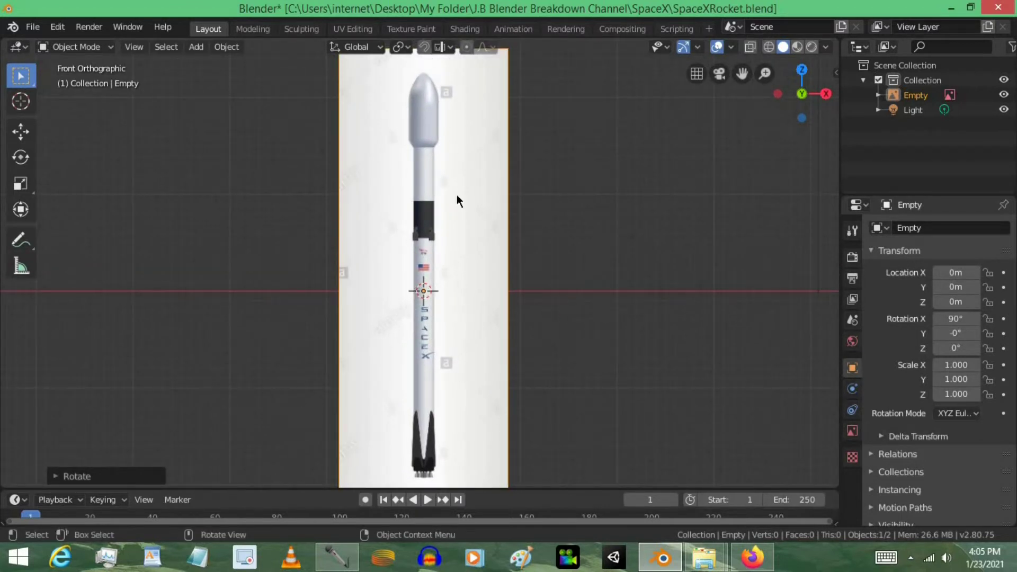
{"action": "key", "text": "shift+a"}
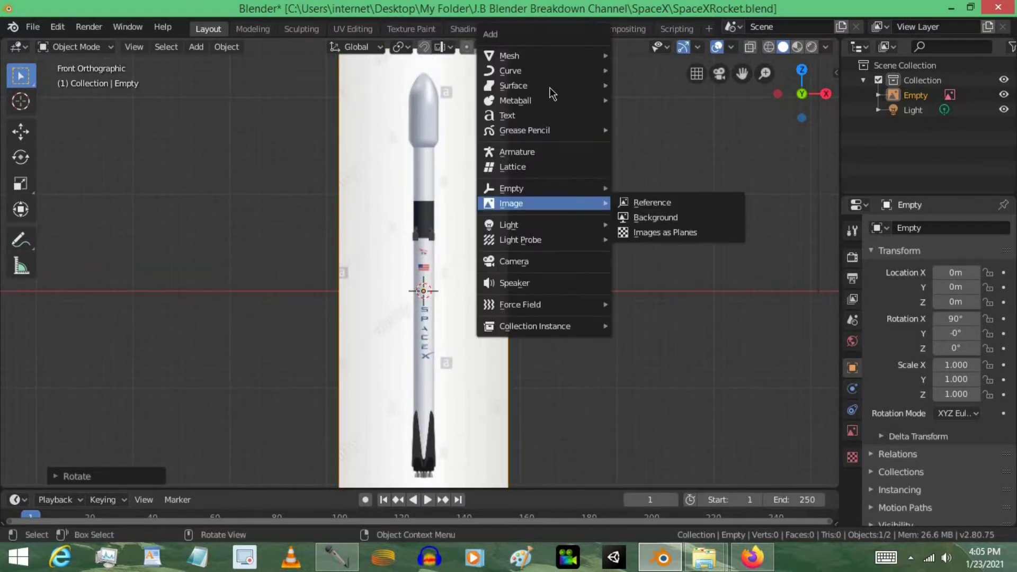
{"action": "mouse_move", "coordinate": [563, 57]}
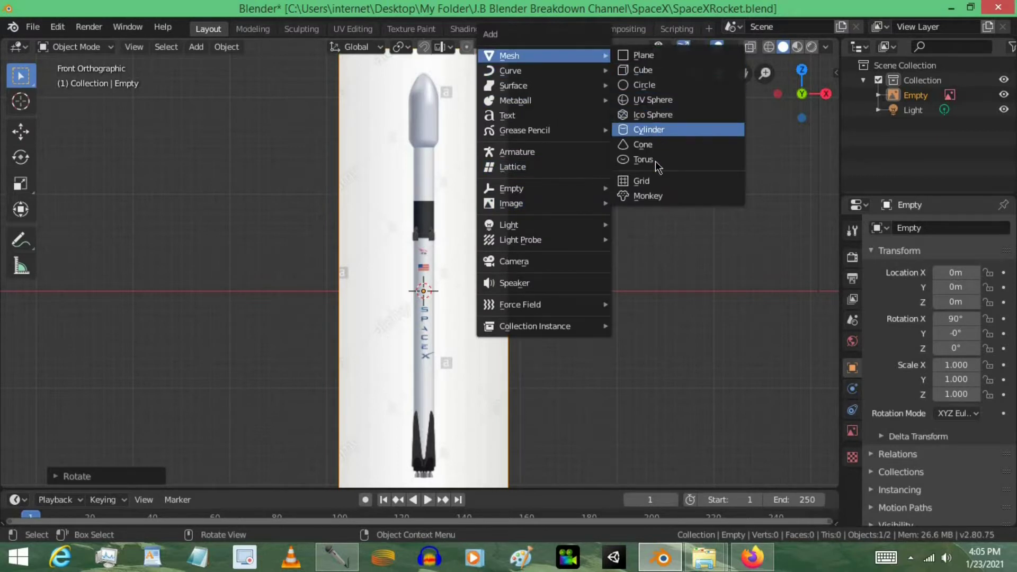
{"action": "left_click", "coordinate": [650, 130]}
{"action": "left_click", "coordinate": [80, 478]}
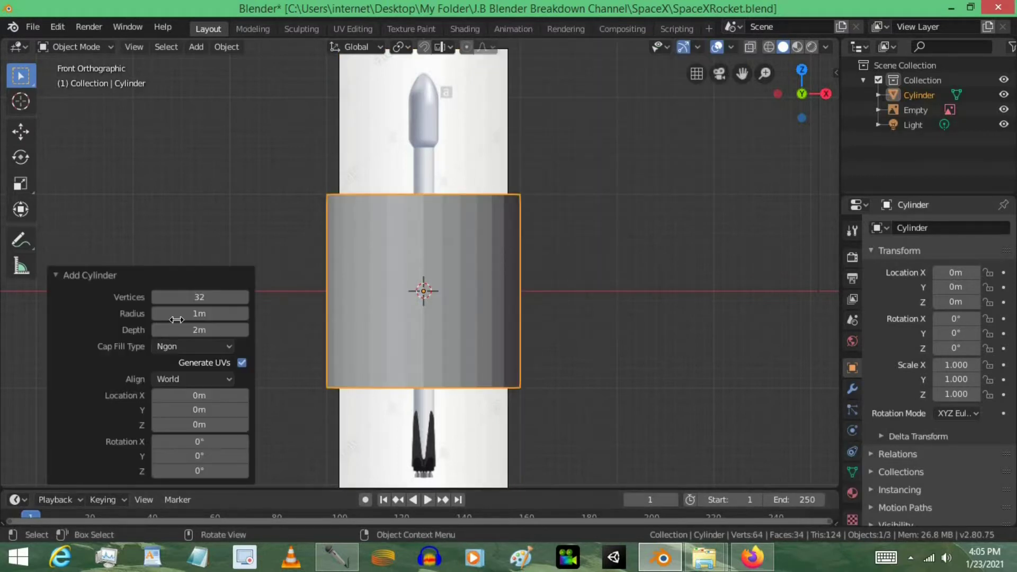
{"action": "left_click", "coordinate": [196, 297]}
{"action": "type", "text": "2"}
{"action": "key", "text": "Return"}
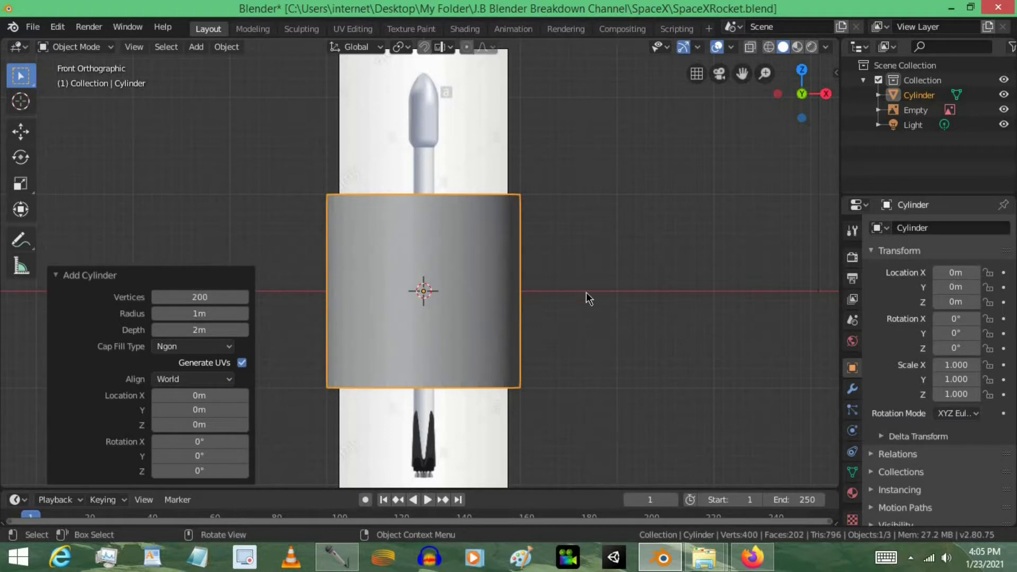
Shade the cylinder smooth and enable Auto Smooth for its normals.
{"action": "middle_click_drag", "start_coordinate": [586, 291], "coordinate": [361, 291]}
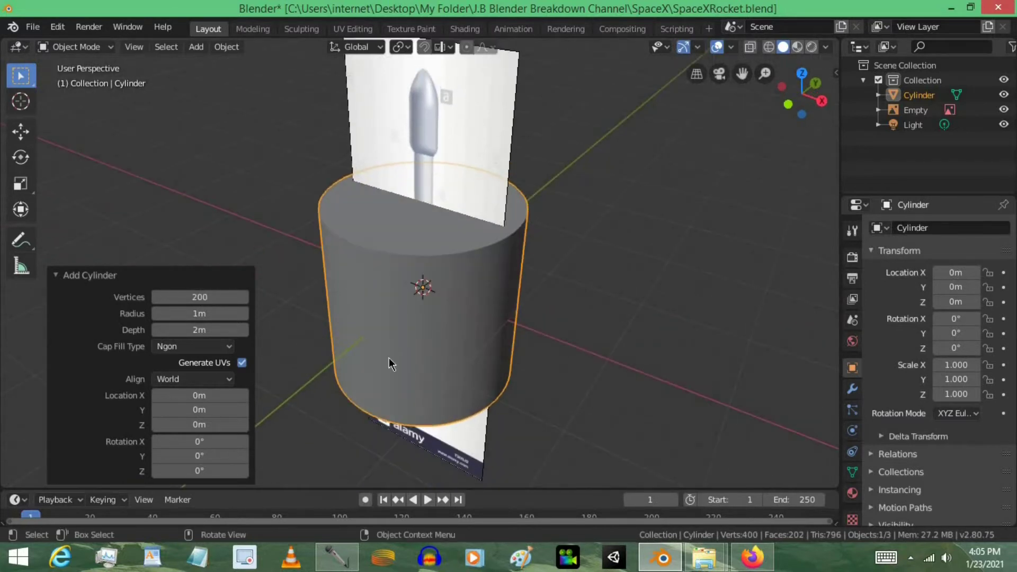
{"action": "right_click", "coordinate": [431, 276]}
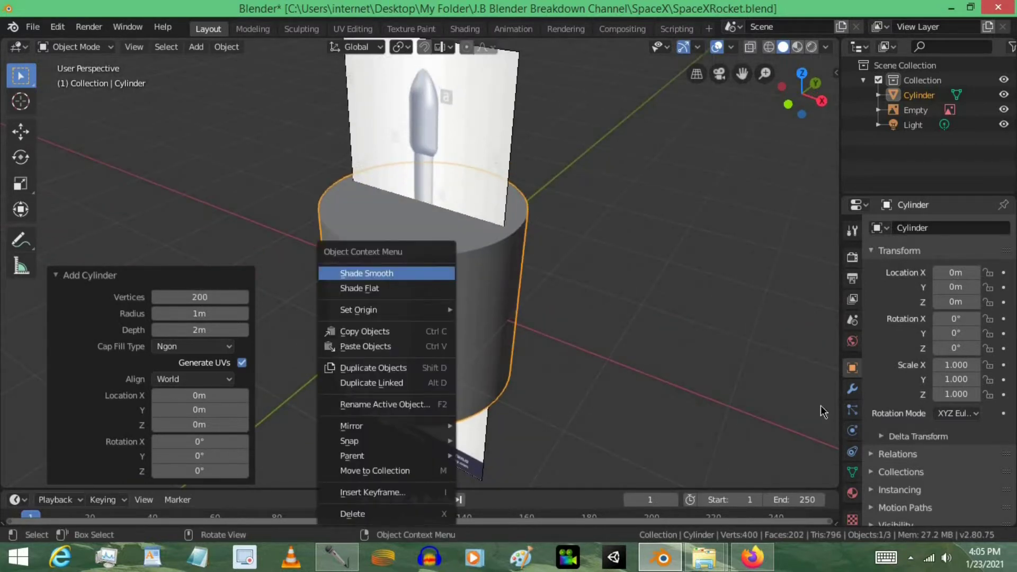
{"action": "key", "text": "Return"}
{"action": "left_click", "coordinate": [853, 430]}
{"action": "left_click", "coordinate": [853, 451]}
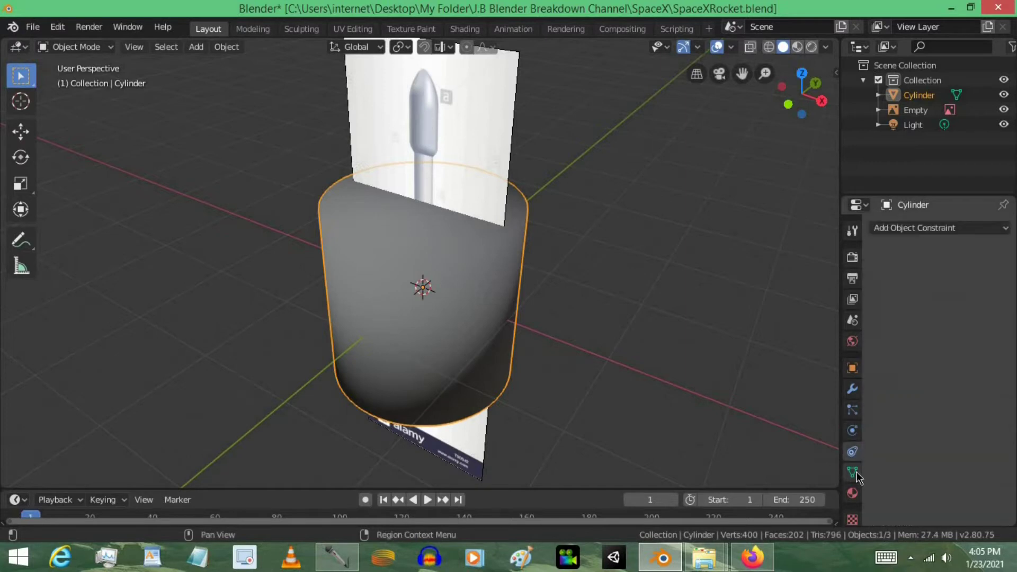
{"action": "left_click", "coordinate": [854, 472]}
{"action": "left_click", "coordinate": [892, 483]}
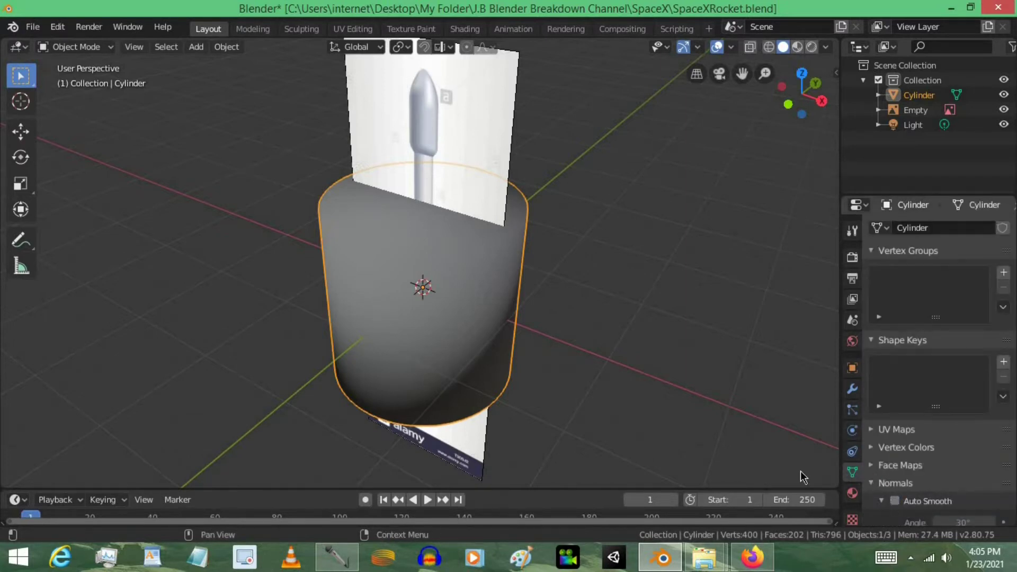
{"action": "left_click", "coordinate": [894, 500]}
Scale the cylinder down uniformly by about 0.139 and again by about 0.817 to match the rocket body's width in the front view.
{"action": "middle_click_drag", "start_coordinate": [557, 288], "coordinate": [368, 270]}
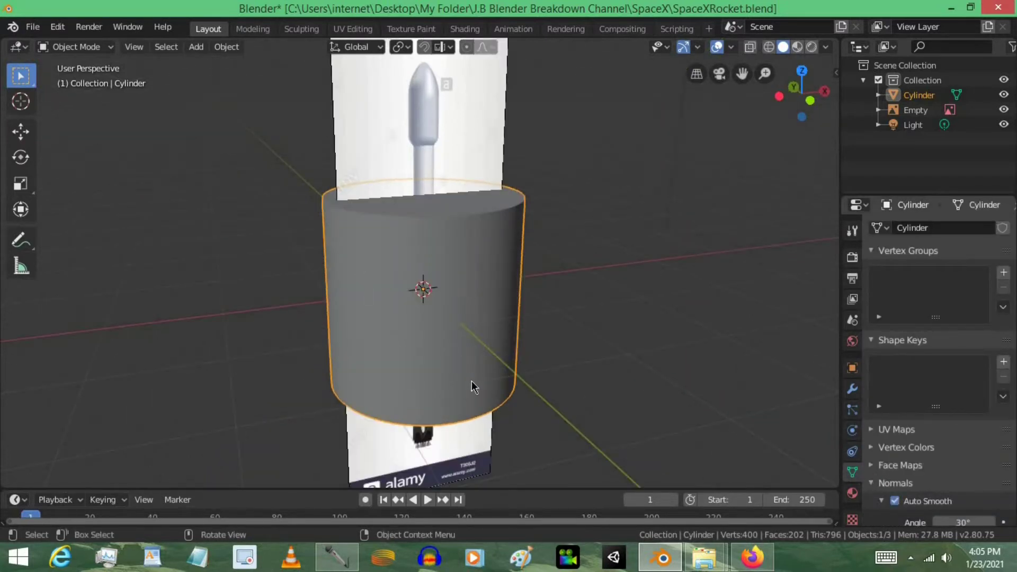
{"action": "scroll", "coordinate": [471, 380], "scroll_direction": "up", "scroll_amount": 1}
{"action": "middle_click_drag", "start_coordinate": [472, 380], "coordinate": [575, 341]}
{"action": "key", "text": "KP_1"}
{"action": "scroll", "coordinate": [591, 352], "scroll_direction": "down", "scroll_amount": 5}
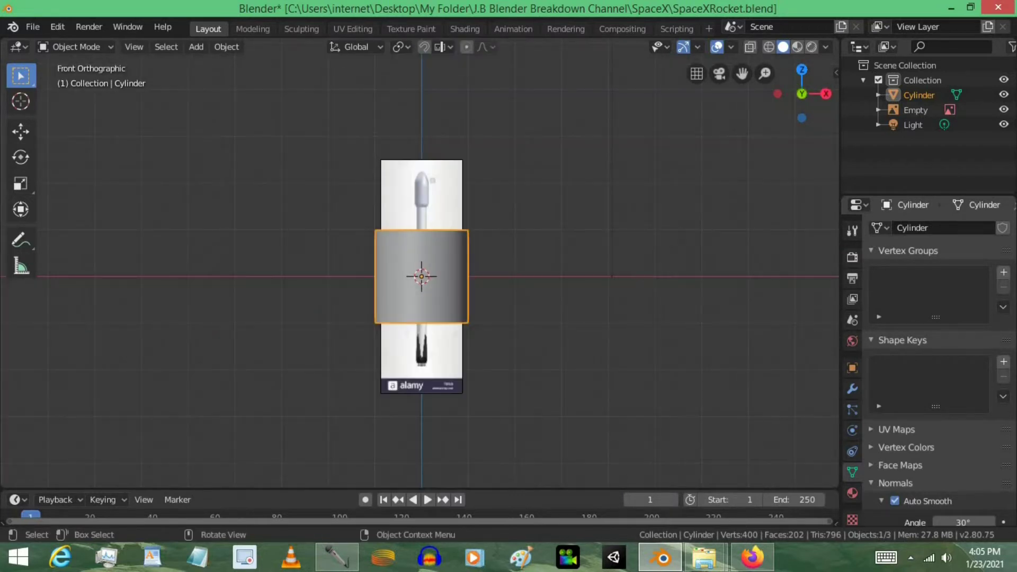
{"action": "key", "text": "s"}
{"action": "left_click", "coordinate": [453, 284]}
{"action": "scroll", "coordinate": [461, 295], "scroll_direction": "up", "scroll_amount": 10}
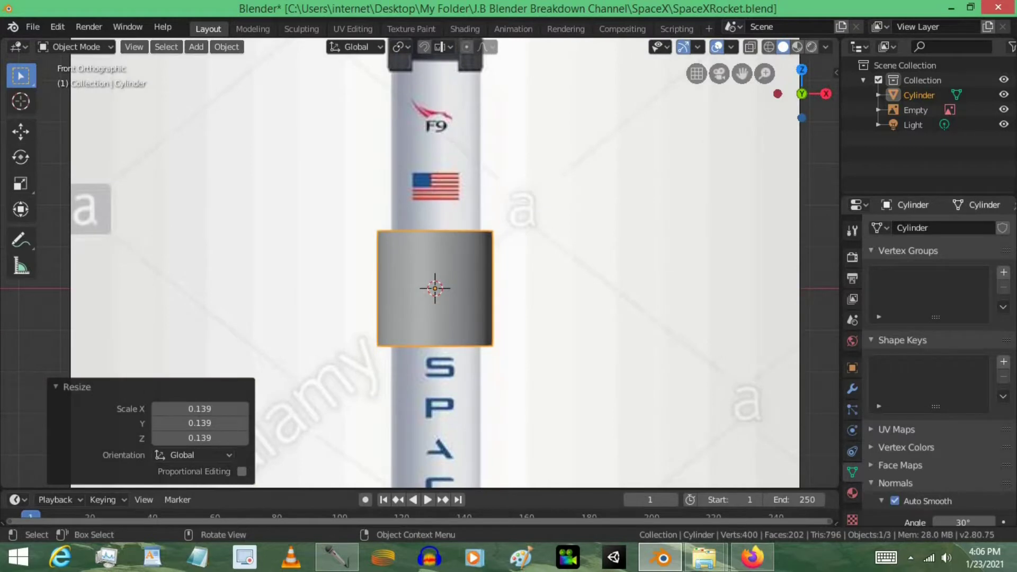
{"action": "key", "text": "s"}
{"action": "left_click", "coordinate": [626, 233]}
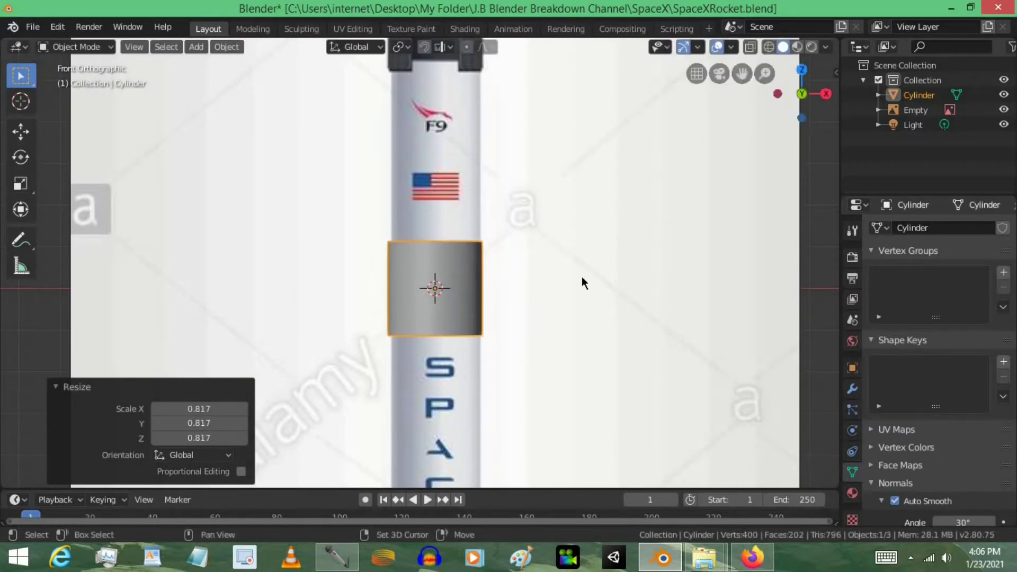
Stretch the cylinder along Z until its top edge meets the base of the rocket's nose fairing.
{"action": "scroll", "coordinate": [529, 297], "scroll_direction": "down", "scroll_amount": 3}
{"action": "key", "text": "s"}
{"action": "key", "text": "z"}
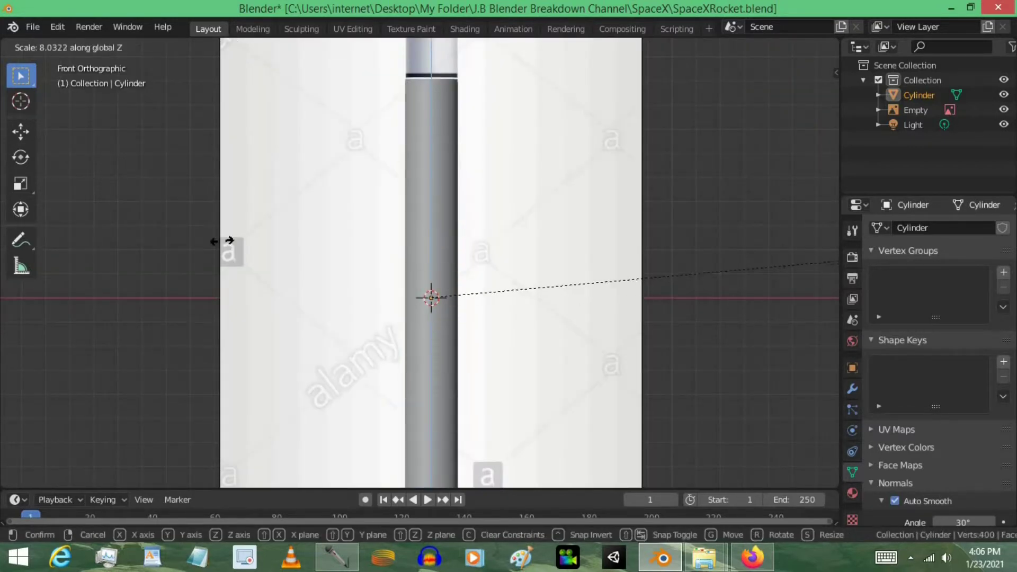
{"action": "left_click", "coordinate": [449, 242]}
{"action": "scroll", "coordinate": [453, 230], "scroll_direction": "down", "scroll_amount": 6}
{"action": "key", "text": "s"}
{"action": "key", "text": "z"}
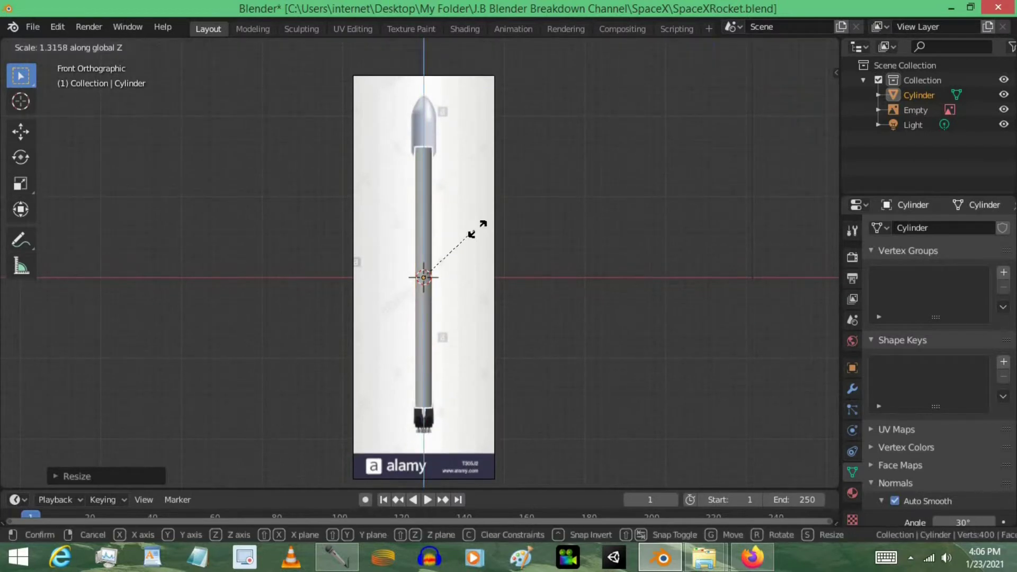
{"action": "left_click", "coordinate": [459, 275]}
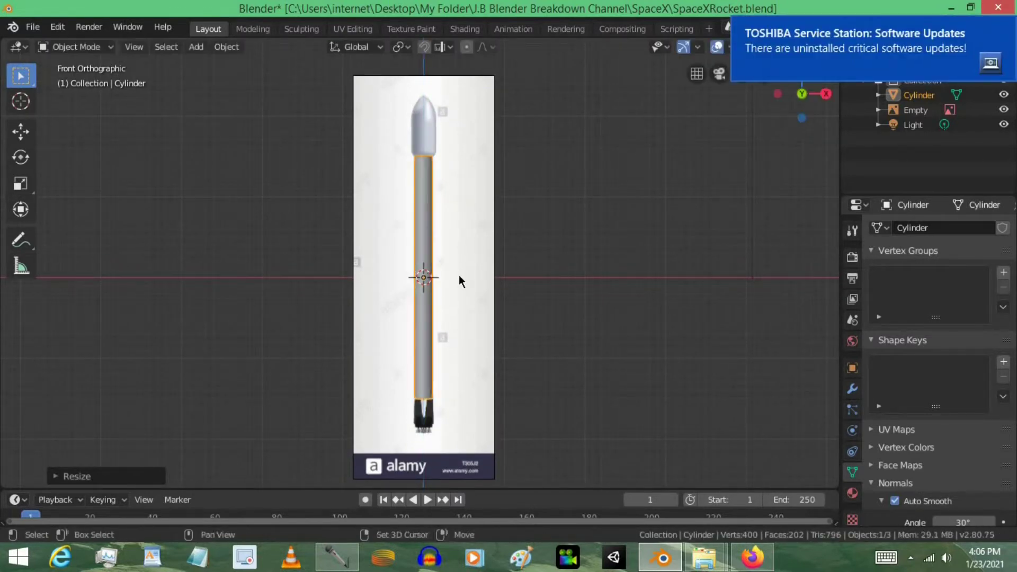
Put the cylinder in Edit Mode with nothing selected and show it in wireframe, framing the rocket's lower end.
{"action": "scroll", "coordinate": [424, 208], "scroll_direction": "up", "scroll_amount": 4}
{"action": "mouse_move", "coordinate": [449, 413]}
{"action": "middle_mouse_down", "text": "shift"}
{"action": "mouse_move", "coordinate": [440, 216]}
{"action": "mouse_move", "coordinate": [447, 224]}
{"action": "middle_mouse_up", "text": "shift"}
{"action": "scroll", "coordinate": [448, 226], "scroll_direction": "up", "scroll_amount": 3}
{"action": "scroll", "coordinate": [447, 279], "scroll_direction": "up", "scroll_amount": 8, "text": "shift"}
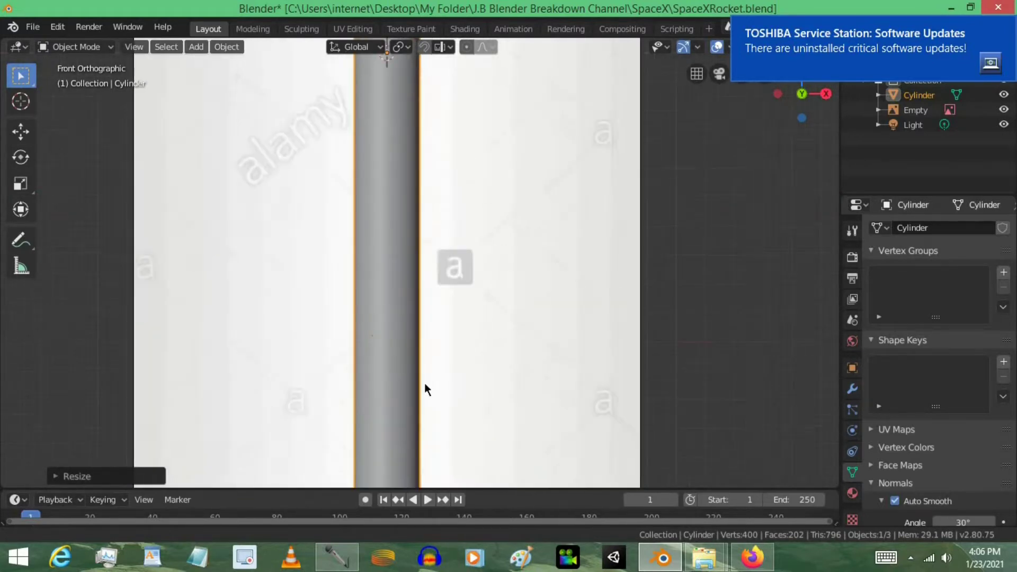
{"action": "middle_click_drag", "start_coordinate": [472, 416], "coordinate": [446, 260], "text": "shift"}
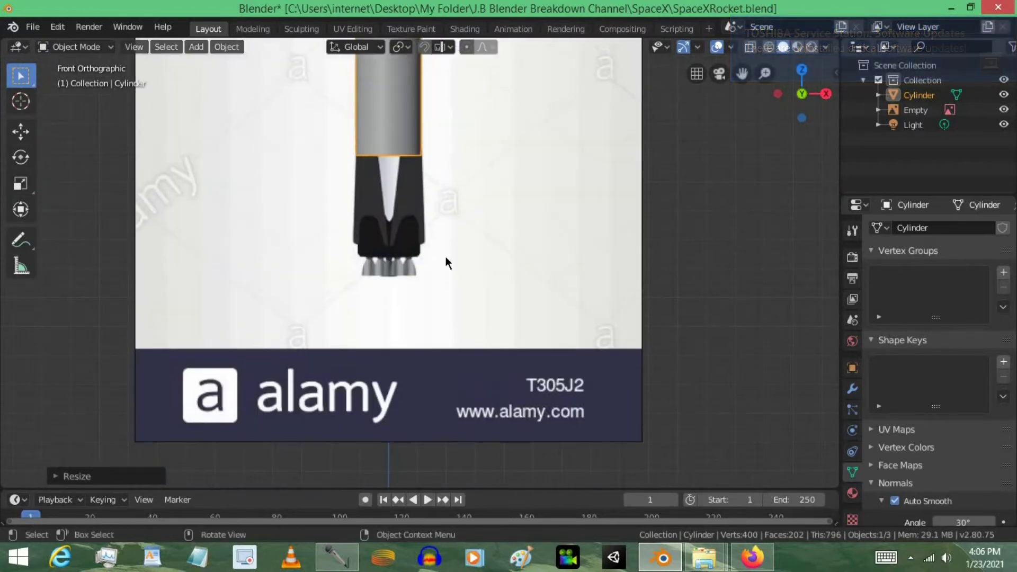
{"action": "key", "text": "Tab"}
{"action": "key", "text": "alt+a"}
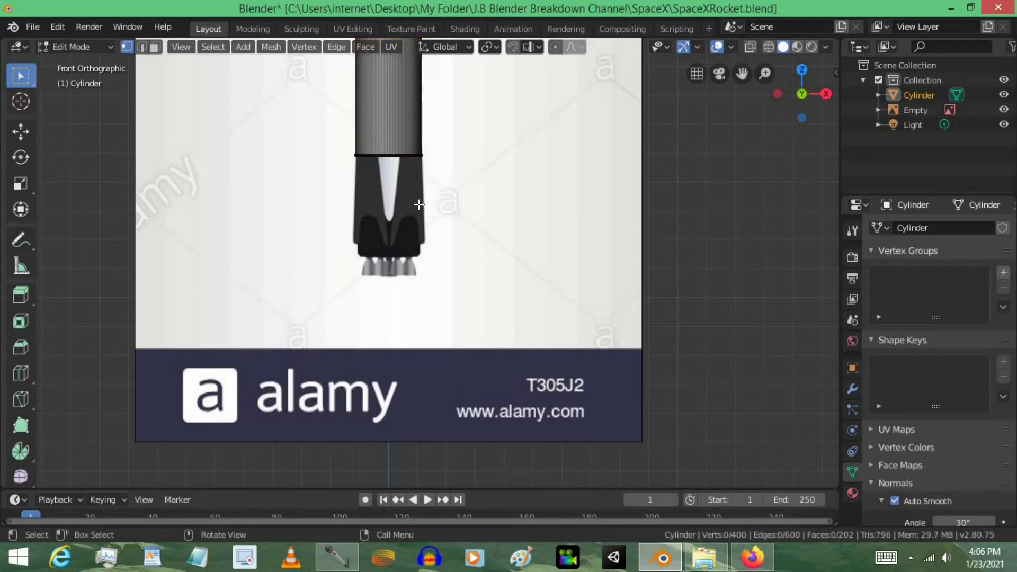
{"action": "key", "text": "z"}
{"action": "key", "text": "4"}
{"action": "middle_click_drag", "start_coordinate": [425, 182], "coordinate": [441, 353], "text": "shift"}
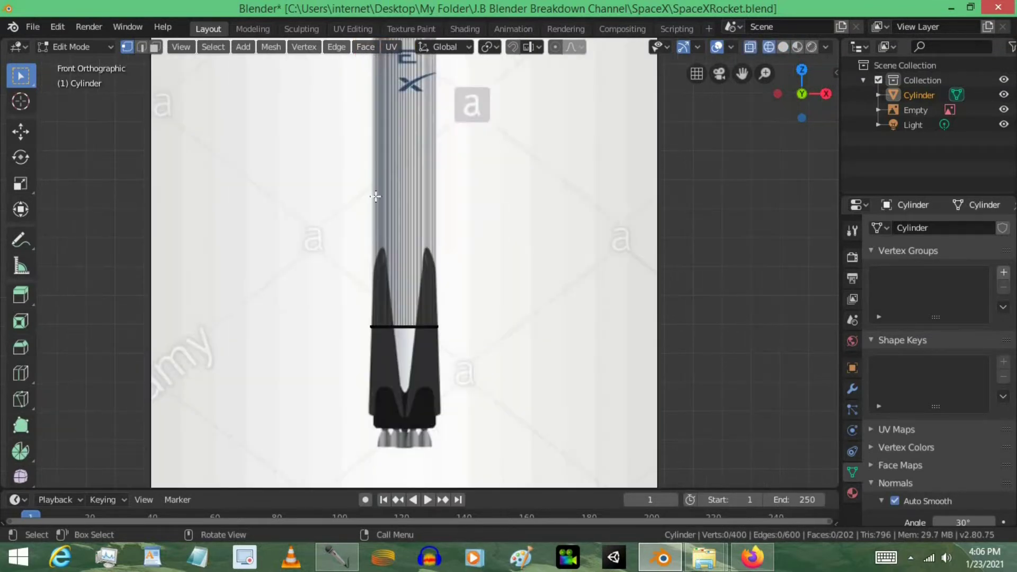
Select the cylinder's bottom edge loop and extrude it down to the lower end of the black landing legs.
{"action": "scroll", "coordinate": [445, 286], "scroll_direction": "down", "scroll_amount": 2, "text": "shift"}
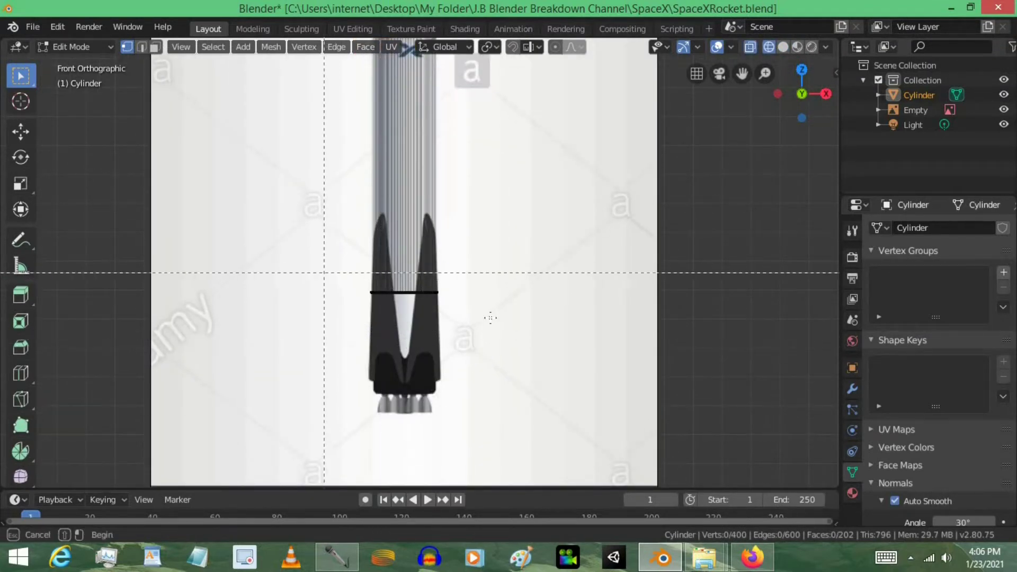
{"action": "left_click", "coordinate": [414, 307], "text": "alt"}
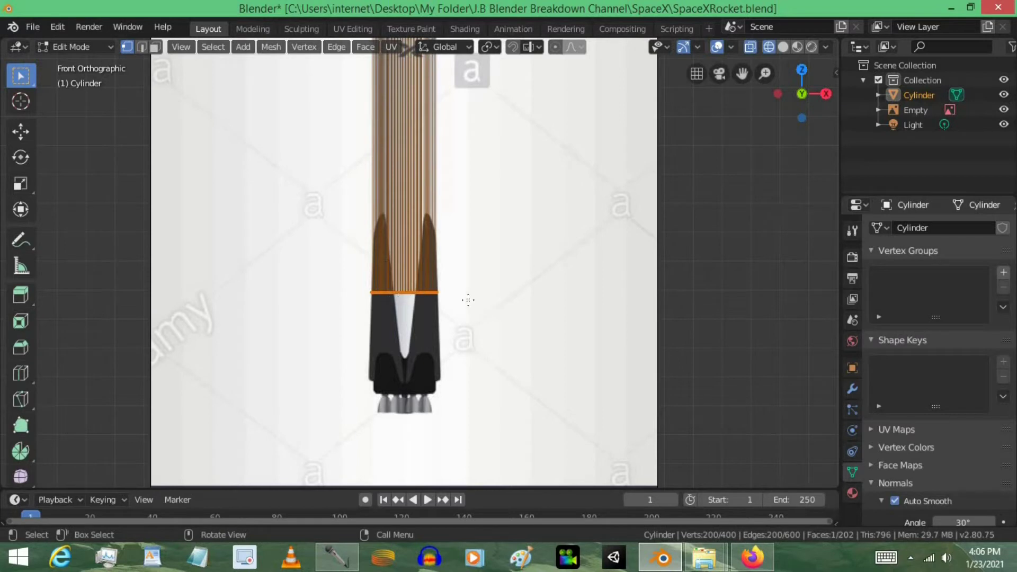
{"action": "scroll", "coordinate": [488, 269], "scroll_direction": "down", "scroll_amount": 2, "text": "shift"}
{"action": "key", "text": "e"}
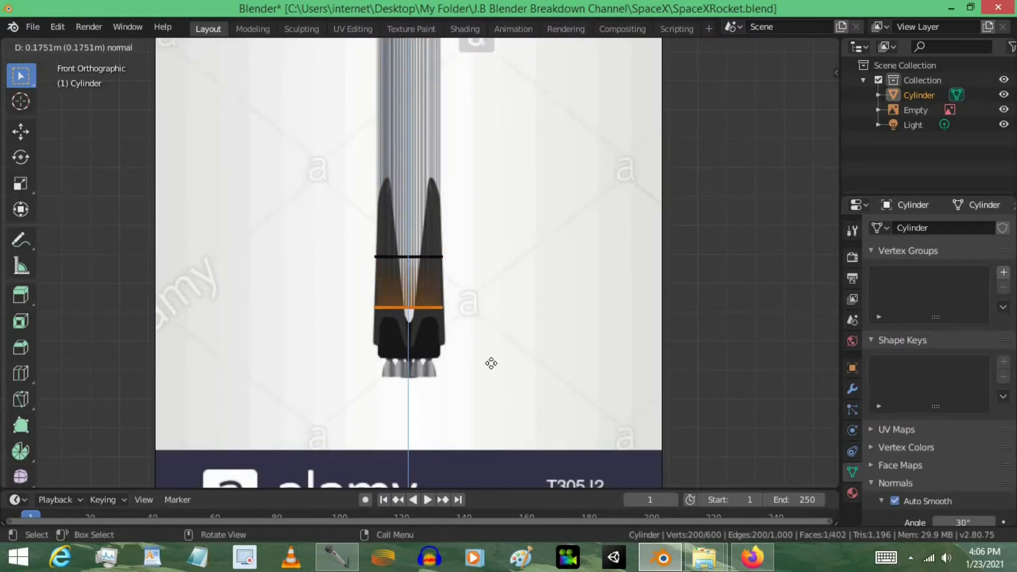
{"action": "left_click", "coordinate": [491, 357]}
{"action": "scroll", "coordinate": [491, 356], "scroll_direction": "down", "scroll_amount": 2, "text": "shift"}
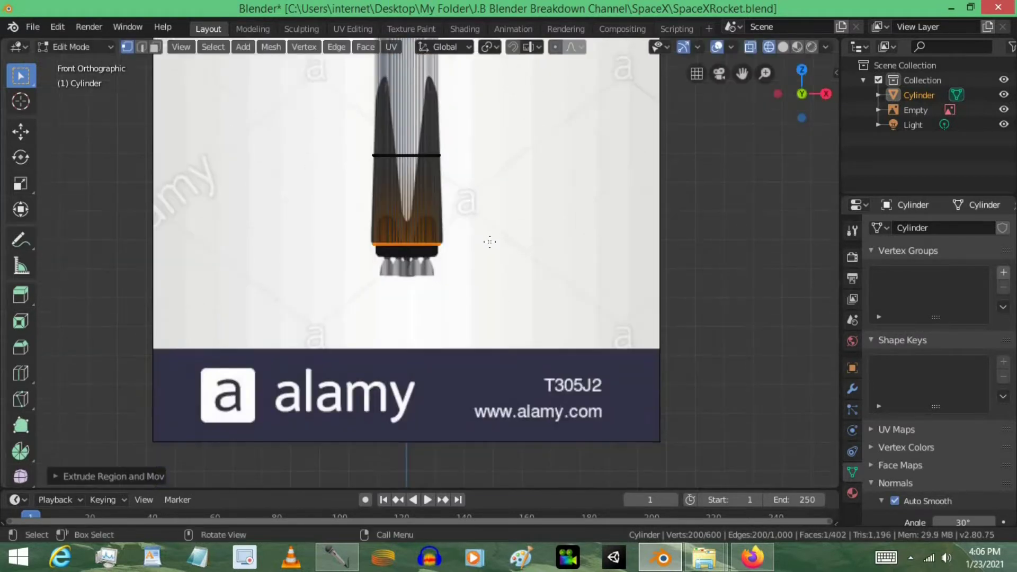
Scale the bottom edge loop outward by about 1.113 to match the width of the landing legs.
{"action": "scroll", "coordinate": [483, 240], "scroll_direction": "up", "scroll_amount": 3}
{"action": "key", "text": "s"}
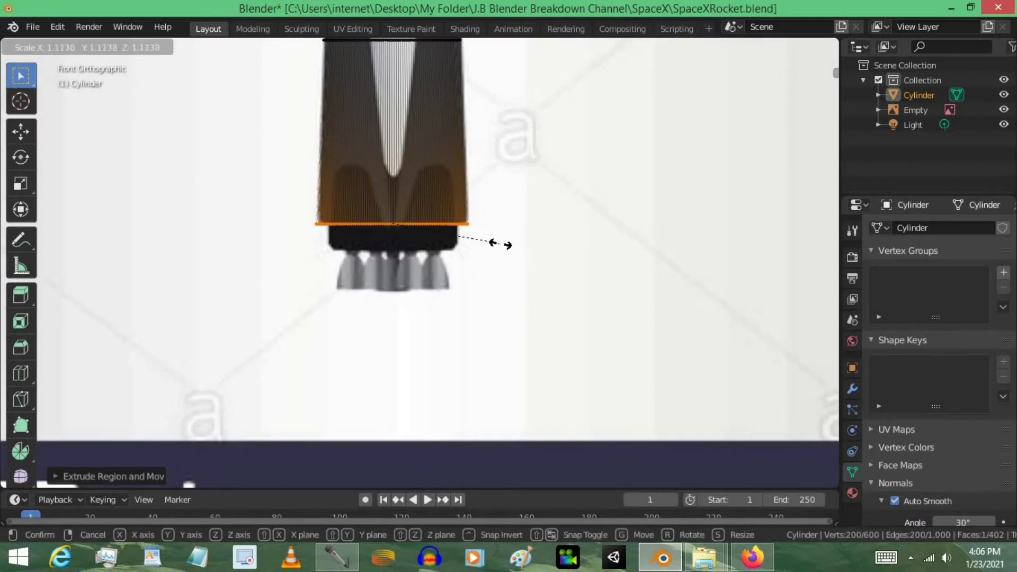
{"action": "left_click", "coordinate": [500, 244]}
Extrude the bottom loop down about 0.041 m over the black engine base and scale it inward to about 0.785.
{"action": "key", "text": "e"}
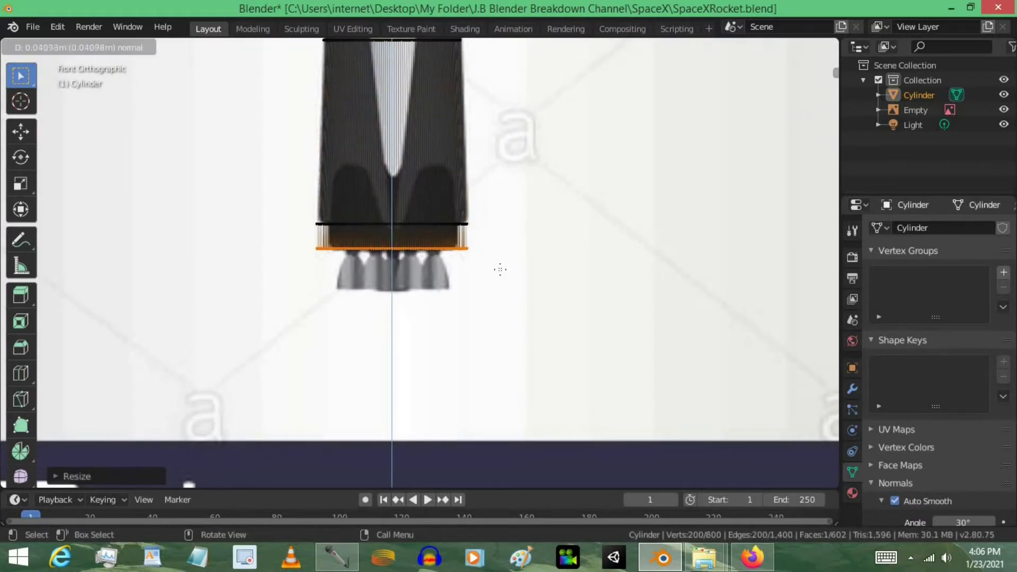
{"action": "left_click", "coordinate": [500, 268]}
{"action": "key", "text": "s"}
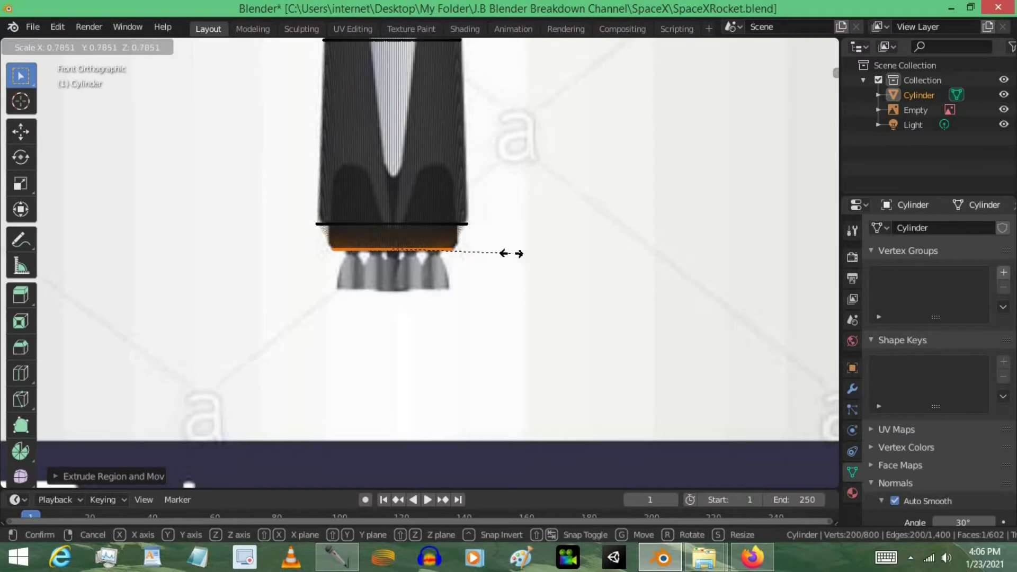
{"action": "left_click", "coordinate": [512, 253]}
Add an edge loop around the engine base section and move it up along Z to just beneath the legs' lower edge.
{"action": "key", "text": "alt+a"}
{"action": "key", "text": "ctrl+r"}
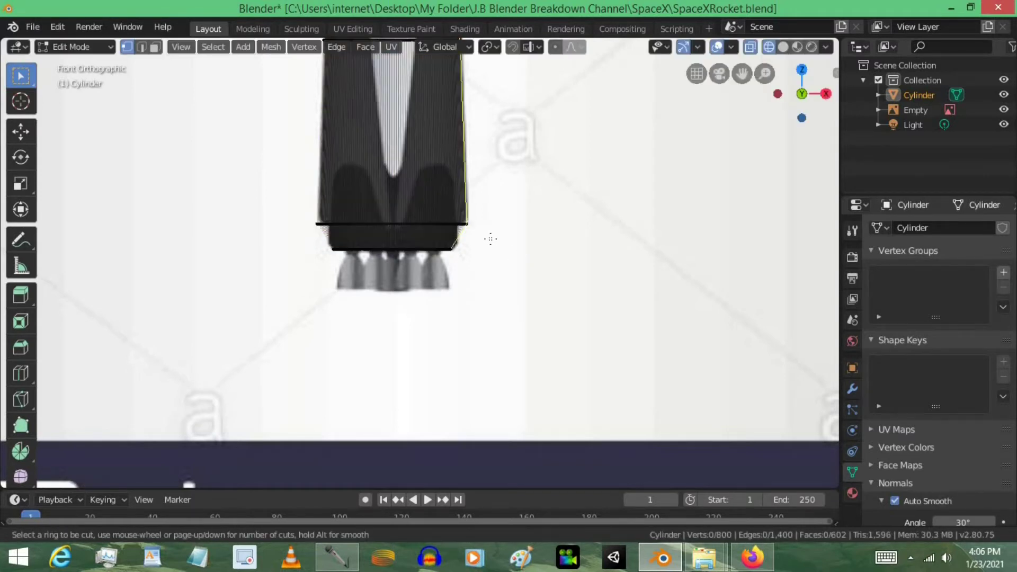
{"action": "left_click", "coordinate": [476, 239]}
{"action": "right_click", "coordinate": [487, 240]}
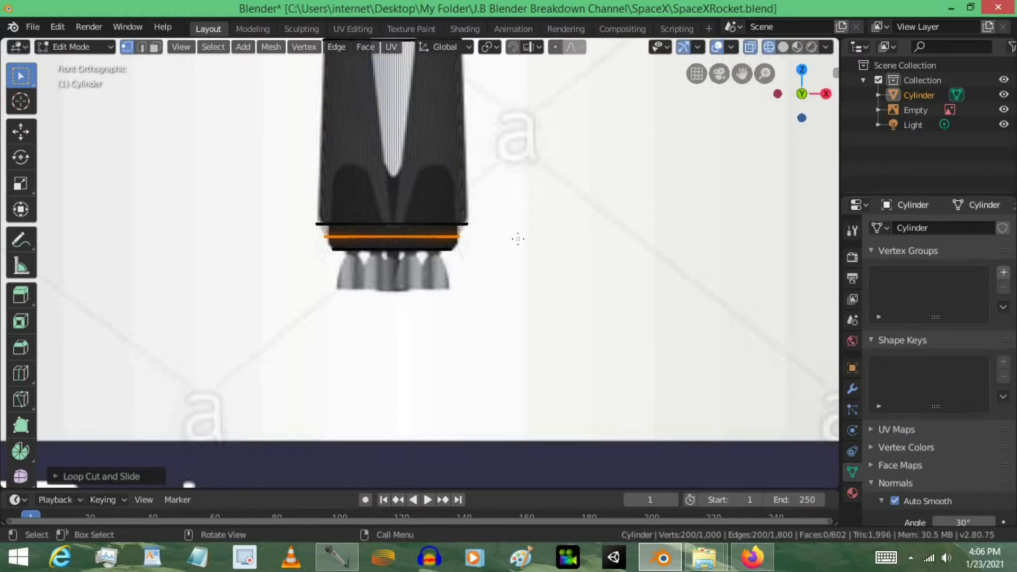
{"action": "key", "text": "g"}
{"action": "key", "text": "z"}
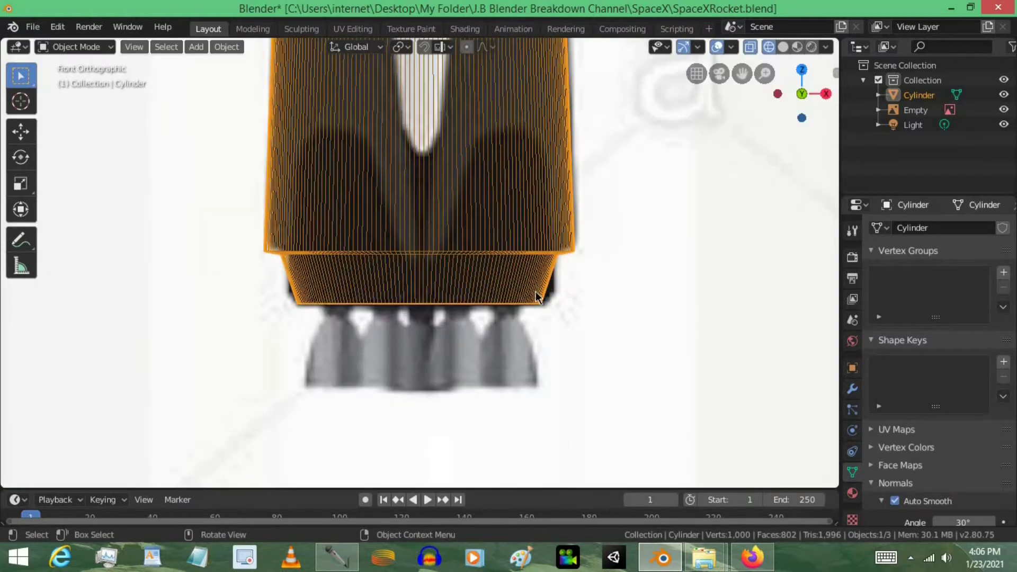
Select the lowest edge loop of the engine base and scale it to fit the reference outline.
{"action": "key", "text": "Tab"}
{"action": "left_click", "coordinate": [380, 305], "text": "alt"}
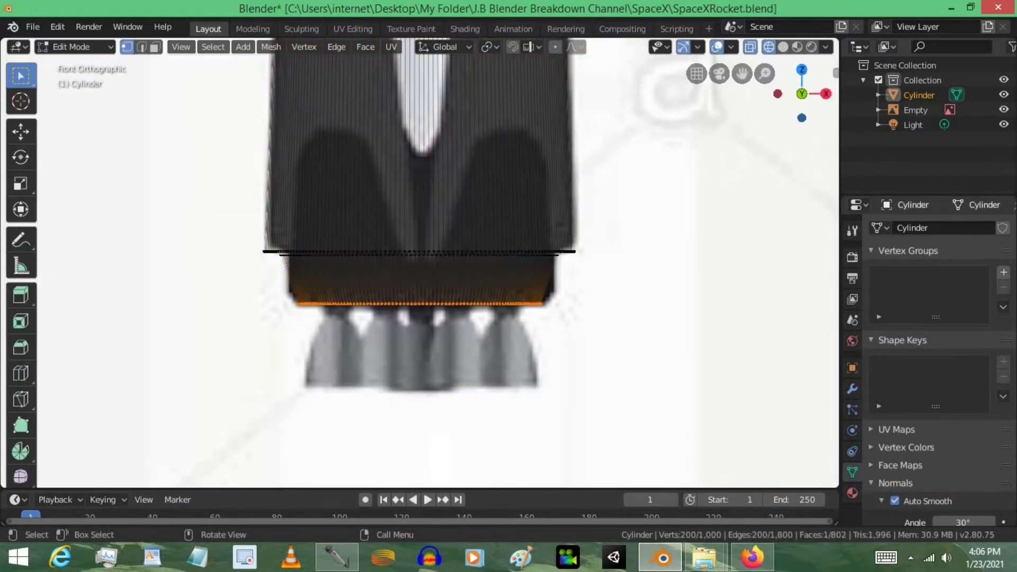
{"action": "key", "text": "s"}
{"action": "left_click", "coordinate": [573, 310]}
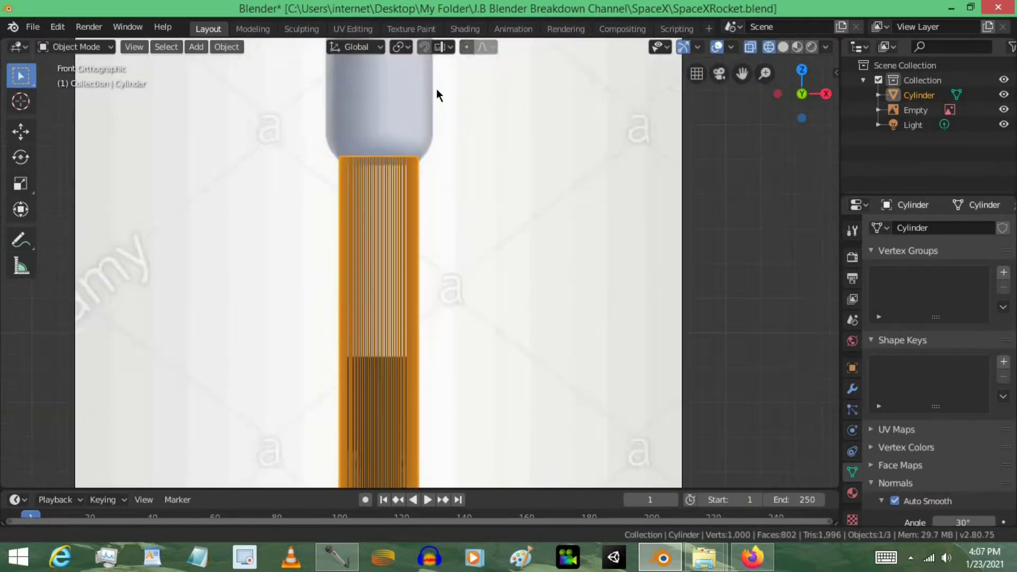
Select the cylinder's top edge ring and lower it about 0.026 m along Z to the base of the nose fairing.
{"action": "middle_click_drag", "start_coordinate": [436, 95], "coordinate": [360, 314], "text": "shift"}
{"action": "middle_click_drag", "start_coordinate": [392, 206], "coordinate": [434, 122], "text": "shift"}
{"action": "key", "text": "Tab"}
{"action": "middle_click_drag", "start_coordinate": [426, 267], "coordinate": [463, 253], "text": "shift"}
{"action": "key", "text": "alt+a"}
{"action": "key", "text": "b"}
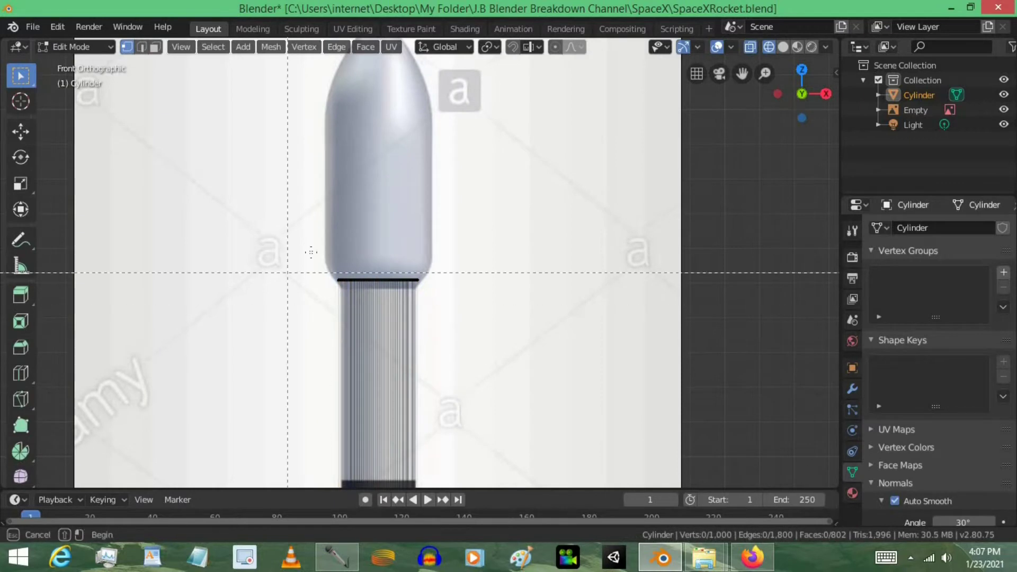
{"action": "left_click_drag", "start_coordinate": [337, 234], "coordinate": [426, 296]}
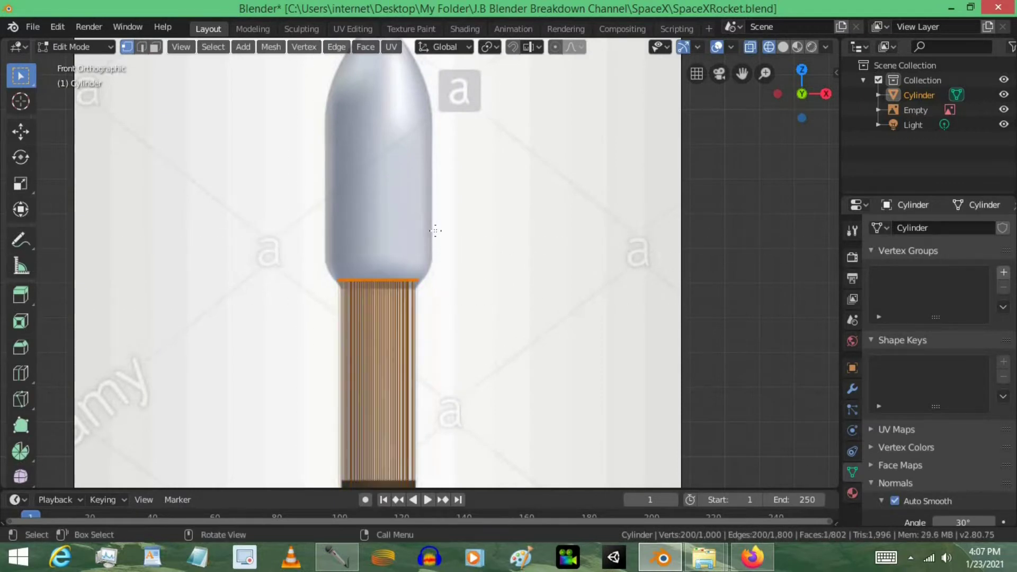
{"action": "scroll", "coordinate": [521, 219], "scroll_direction": "up", "scroll_amount": 5}
{"action": "middle_click_drag", "start_coordinate": [445, 257], "coordinate": [520, 220], "text": "shift"}
{"action": "key", "text": "g"}
{"action": "key", "text": "x"}
{"action": "right_click", "coordinate": [558, 219]}
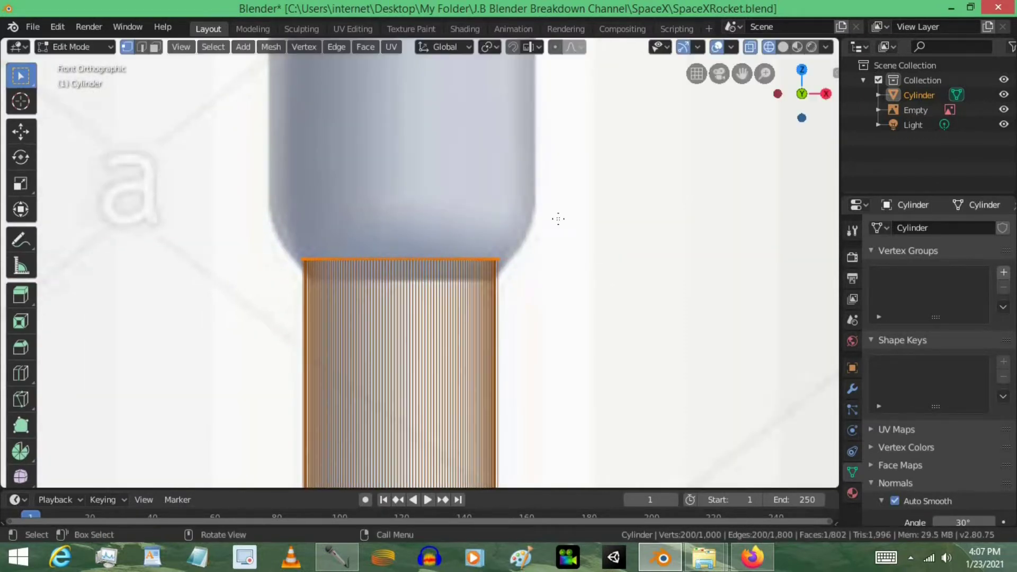
{"action": "key", "text": "g"}
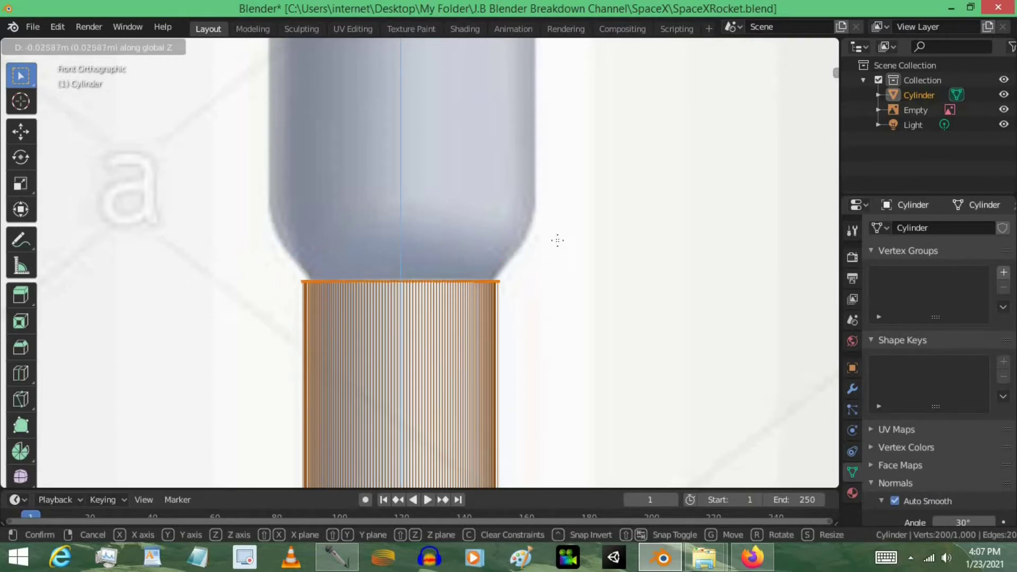
{"action": "left_click", "coordinate": [554, 226]}
Extrude the top ring up a short distance and scale it outward to follow the fairing's flared base.
{"action": "key", "text": "e"}
{"action": "left_click", "coordinate": [553, 206]}
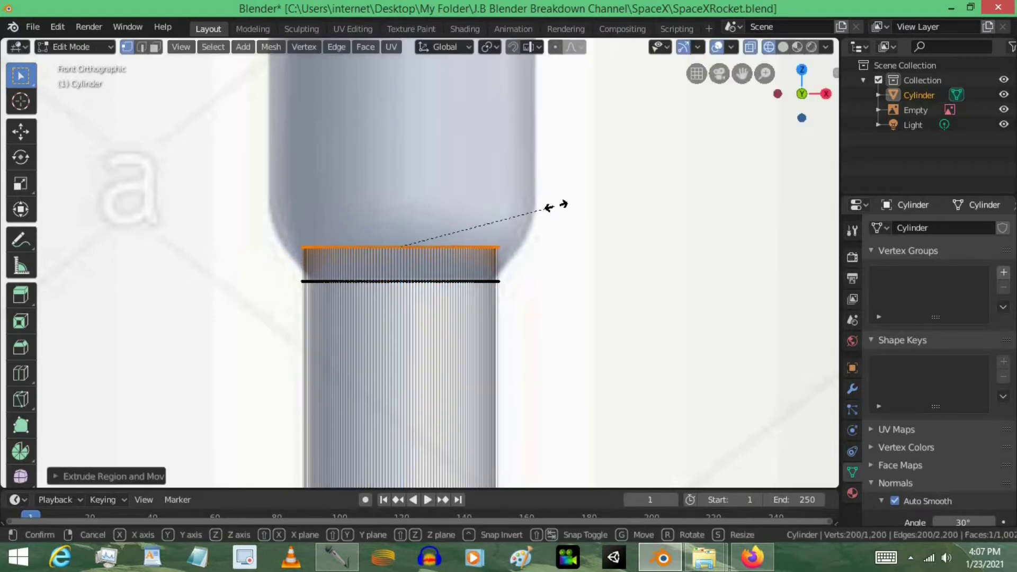
{"action": "key", "text": "s"}
{"action": "left_click", "coordinate": [588, 205]}
{"action": "scroll", "coordinate": [577, 233], "scroll_direction": "down", "scroll_amount": 5}
{"action": "scroll", "coordinate": [577, 238], "scroll_direction": "up", "scroll_amount": 4}
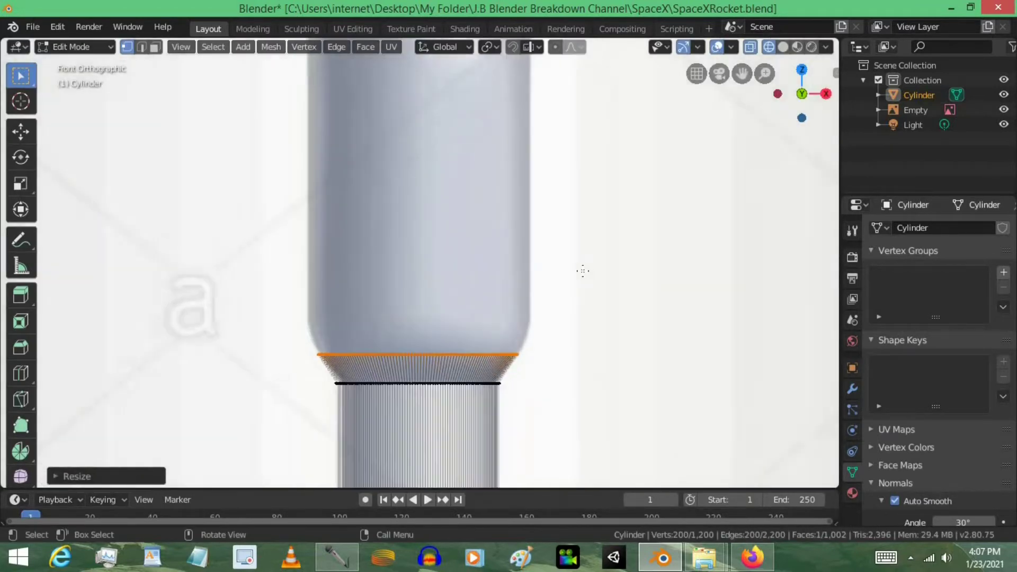
Extrude the top ring up to the tip of the nose fairing and scale it to 0 to form a point.
{"action": "middle_click_drag", "start_coordinate": [550, 182], "coordinate": [567, 322], "text": "shift"}
{"action": "scroll", "coordinate": [567, 323], "scroll_direction": "down", "scroll_amount": 2}
{"action": "key", "text": "e"}
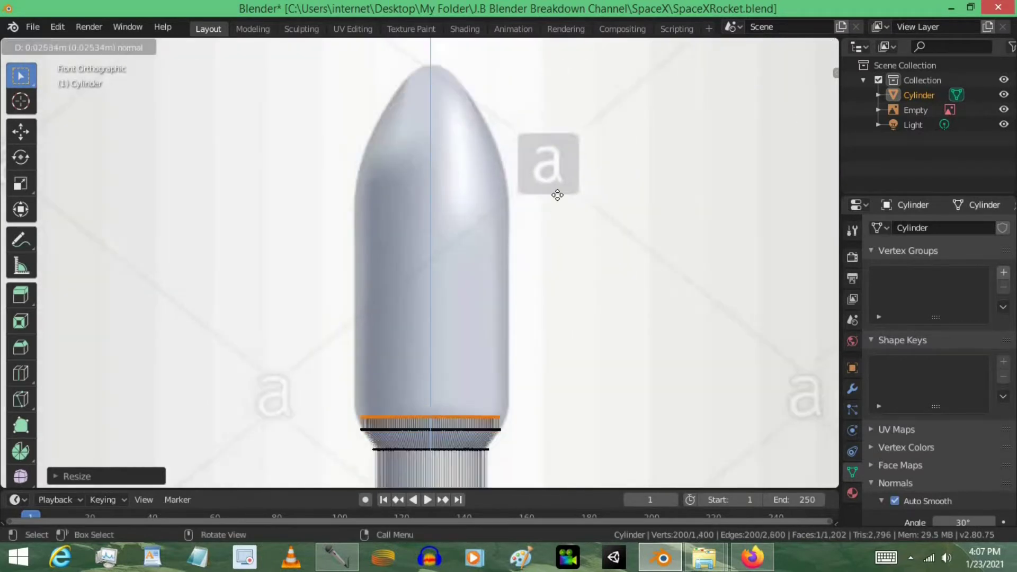
{"action": "left_click", "coordinate": [541, 405]}
{"action": "key", "text": "s"}
{"action": "key", "text": "Escape"}
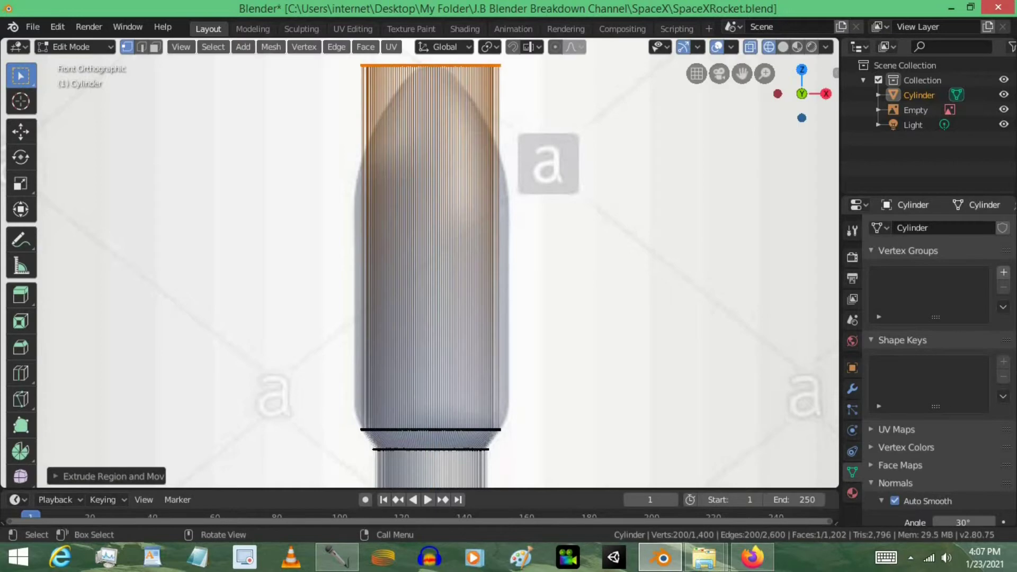
{"action": "key", "text": "s"}
{"action": "key", "text": "0"}
{"action": "key", "text": "Return"}
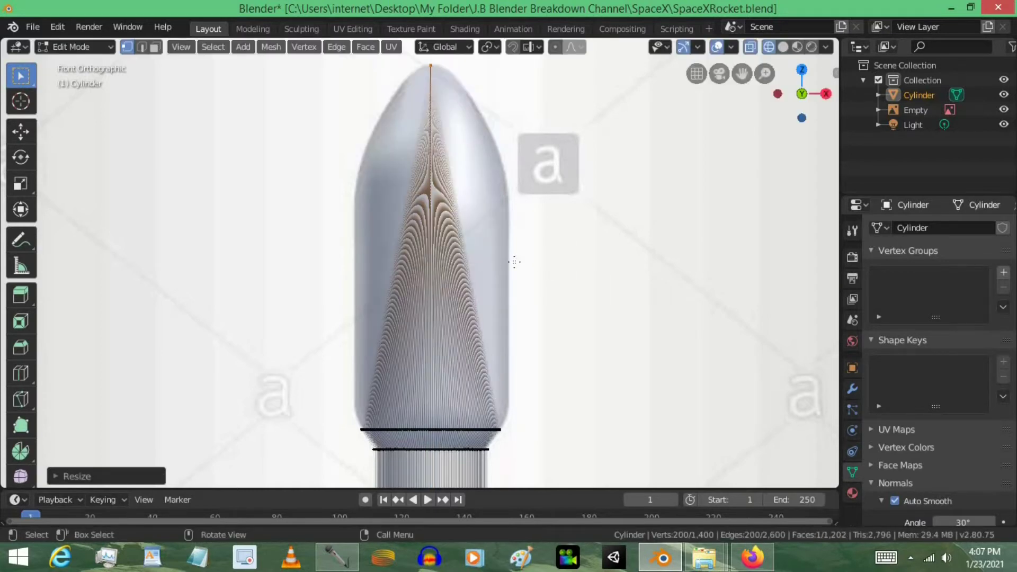
Add an edge loop halfway up the nose cone and scale it outward to the fairing's full width.
{"action": "key", "text": "alt+a"}
{"action": "key", "text": "ctrl+r"}
{"action": "left_click", "coordinate": [501, 267]}
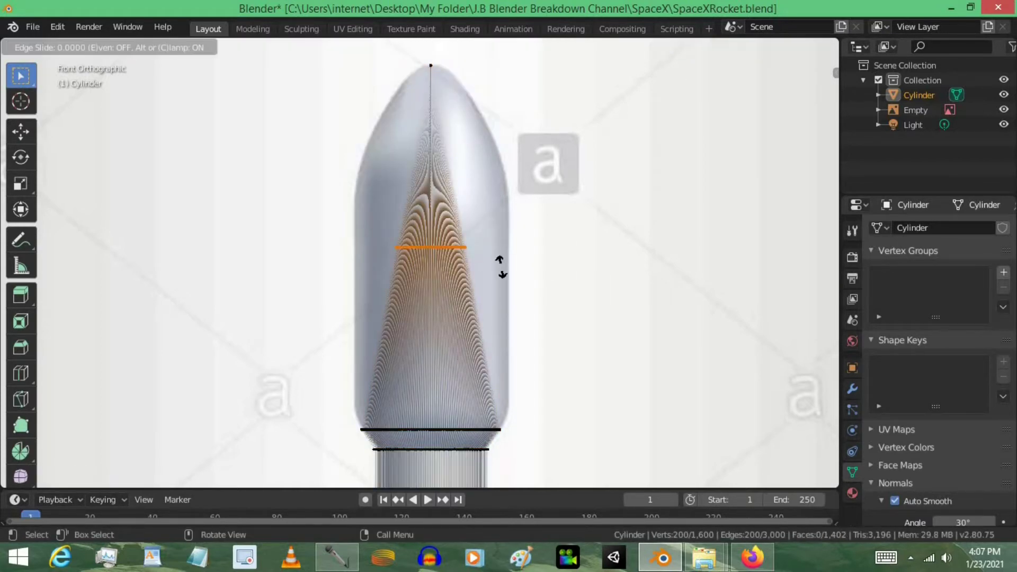
{"action": "right_click", "coordinate": [500, 267]}
{"action": "key", "text": "s"}
{"action": "left_click", "coordinate": [599, 270]}
{"action": "key", "text": "alt+a"}
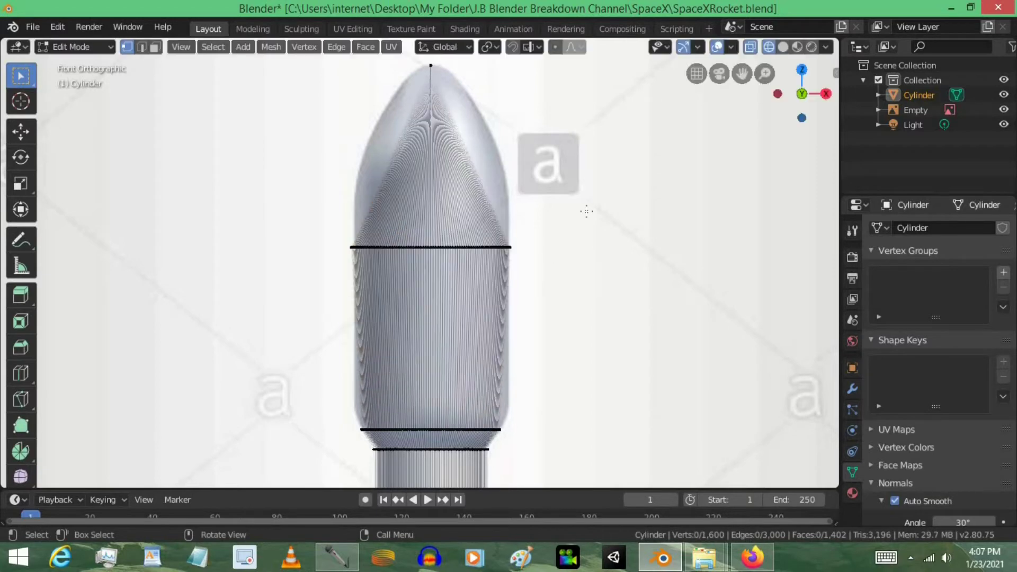
Add two successive edge loops between the fairing's widest loop and the tip, scaling each outward to the nose outline.
{"action": "key", "text": "ctrl+r"}
{"action": "left_click", "coordinate": [476, 173]}
{"action": "left_click", "coordinate": [475, 173]}
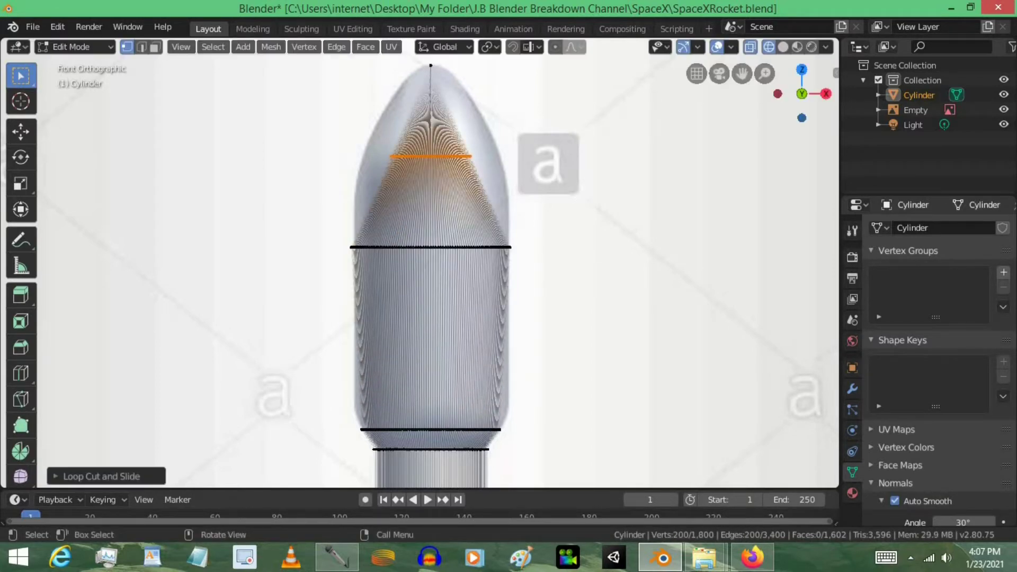
{"action": "key", "text": "s"}
{"action": "left_click", "coordinate": [631, 168]}
{"action": "middle_click_drag", "start_coordinate": [631, 167], "coordinate": [573, 173]}
{"action": "key", "text": "KP_1"}
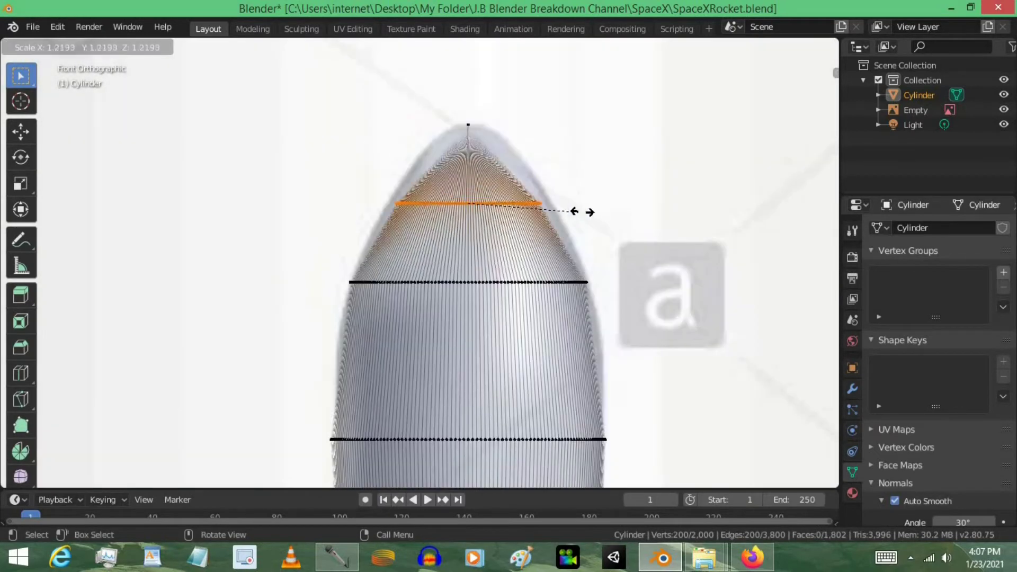
{"action": "left_click", "coordinate": [587, 213]}
{"action": "middle_click_drag", "start_coordinate": [586, 213], "coordinate": [593, 280], "text": "shift"}
Add an edge loop between the uppermost loop and the nose tip and scale it outward to the reference curve.
{"action": "key", "text": "alt+a"}
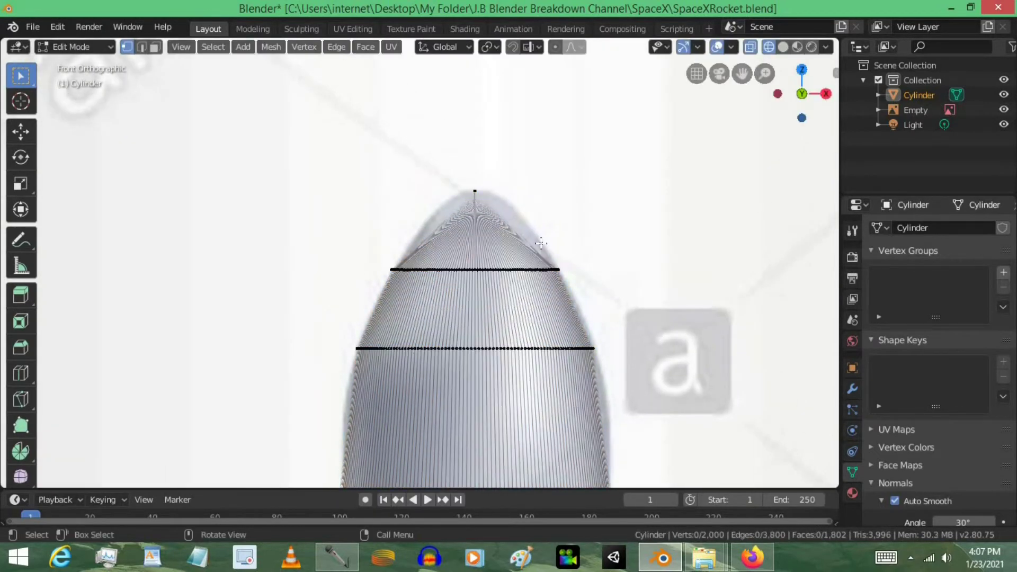
{"action": "key", "text": "ctrl+r"}
{"action": "left_click", "coordinate": [511, 220]}
{"action": "right_click", "coordinate": [554, 225]}
{"action": "key", "text": "s"}
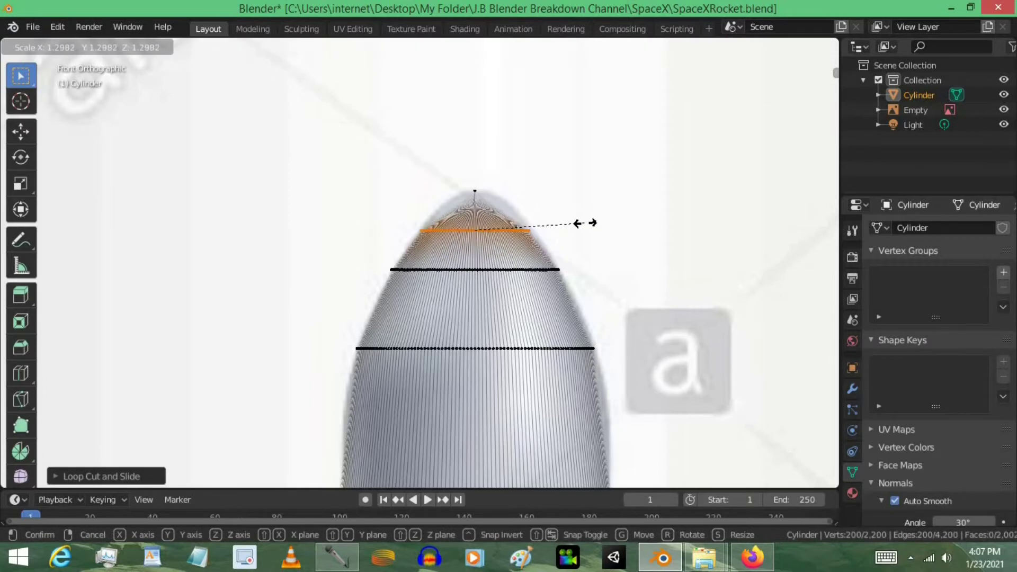
{"action": "left_click", "coordinate": [593, 221]}
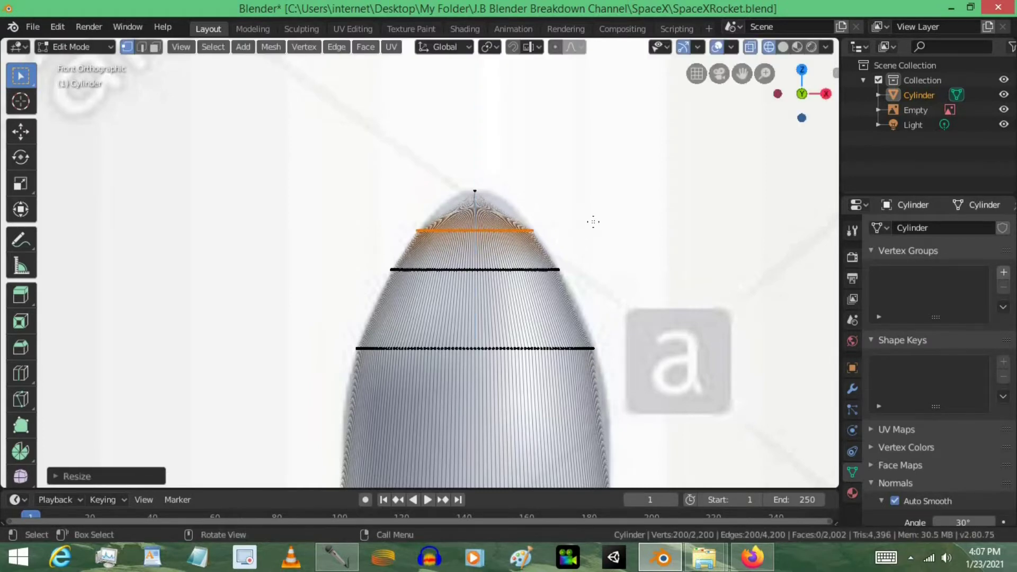
Add another edge loop in the remaining cone at the tip and scale it outward to round the nose.
{"action": "middle_click_drag", "start_coordinate": [593, 221], "coordinate": [572, 275], "text": "shift"}
{"action": "key", "text": "a"}
{"action": "key", "text": "a"}
{"action": "scroll", "coordinate": [557, 271], "scroll_direction": "up", "scroll_amount": 3}
{"action": "key", "text": "ctrl+r"}
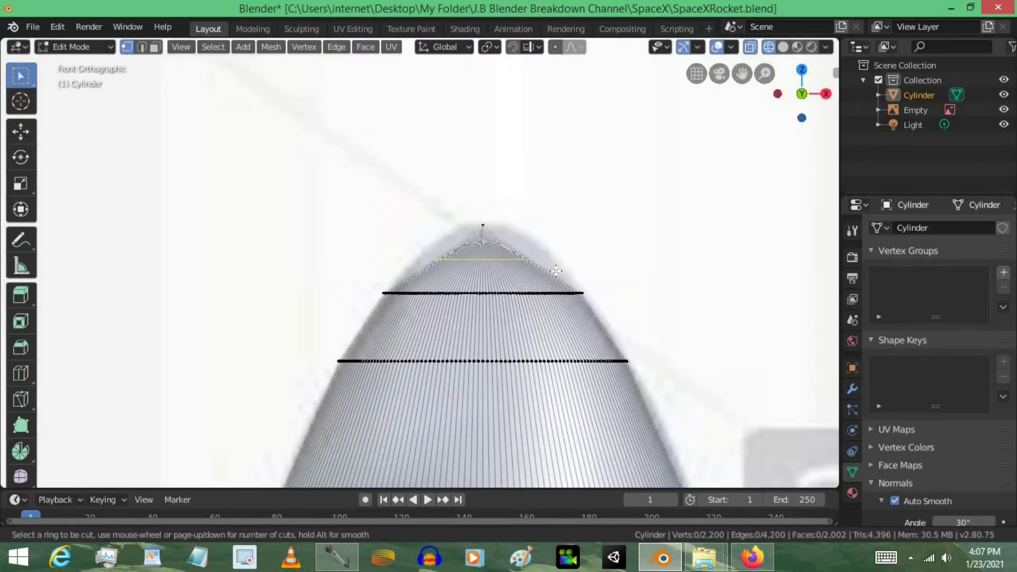
{"action": "left_click", "coordinate": [555, 270]}
{"action": "right_click", "coordinate": [555, 270]}
{"action": "key", "text": "s"}
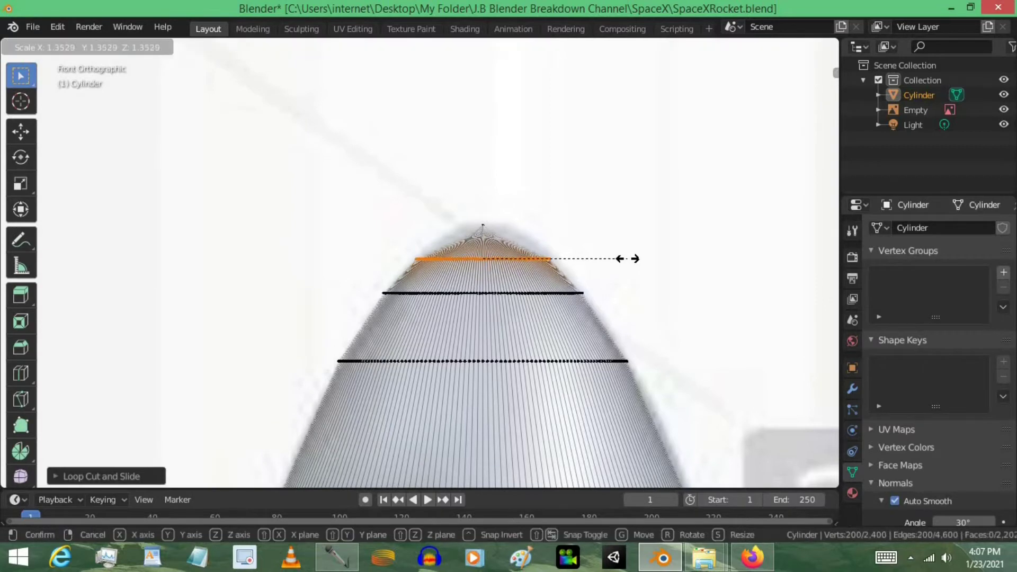
{"action": "left_click", "coordinate": [549, 266]}
Cut a last edge loop just below the nose tip, scale it outward to blunt the point, and clear the selection.
{"action": "scroll", "coordinate": [529, 274], "scroll_direction": "up", "scroll_amount": 5}
{"action": "key", "text": "ctrl+r"}
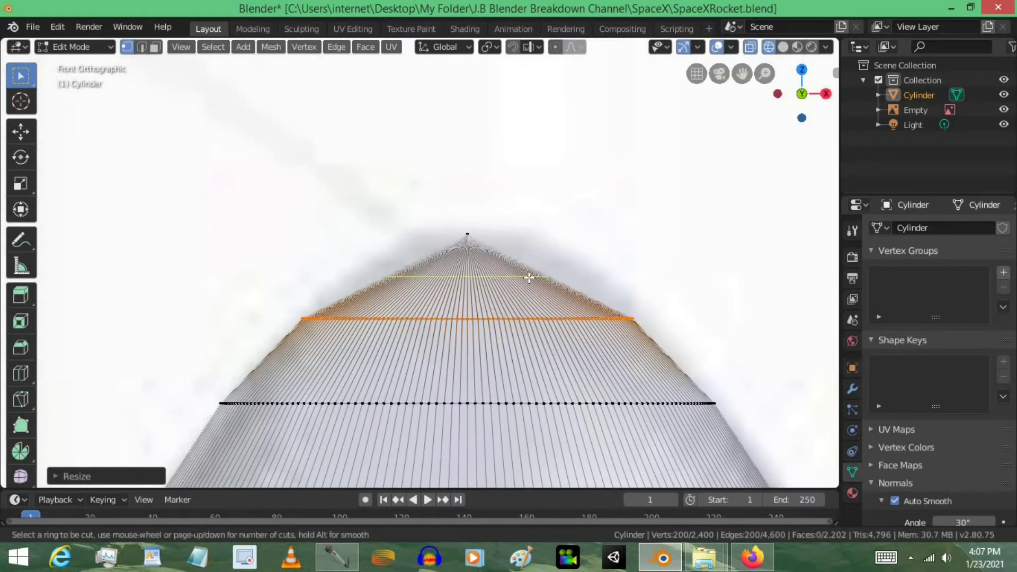
{"action": "left_click", "coordinate": [529, 276]}
{"action": "right_click", "coordinate": [528, 276]}
{"action": "key", "text": "s"}
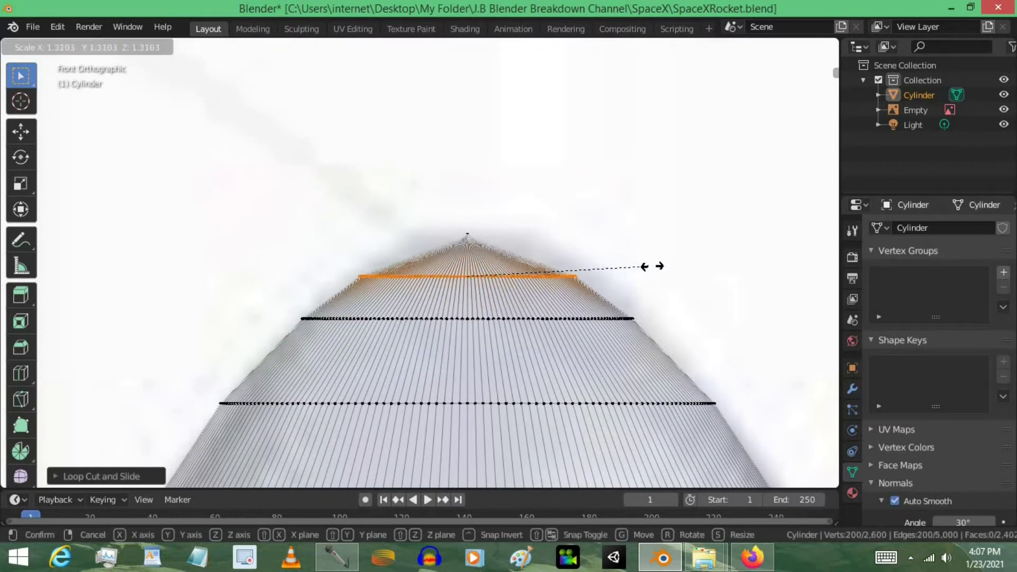
{"action": "left_click", "coordinate": [631, 282]}
{"action": "key", "text": "a"}
{"action": "key", "text": "a"}
Bevel the first loop above the fairing's widest ring into two loops and scale them slightly outward to the reference outline.
{"action": "scroll", "coordinate": [609, 265], "scroll_direction": "down", "scroll_amount": 6}
{"action": "middle_click_drag", "start_coordinate": [592, 334], "coordinate": [585, 99], "text": "shift"}
{"action": "scroll", "coordinate": [572, 173], "scroll_direction": "down", "scroll_amount": 3}
{"action": "left_click", "coordinate": [361, 223], "text": "alt"}
{"action": "key", "text": "ctrl+b"}
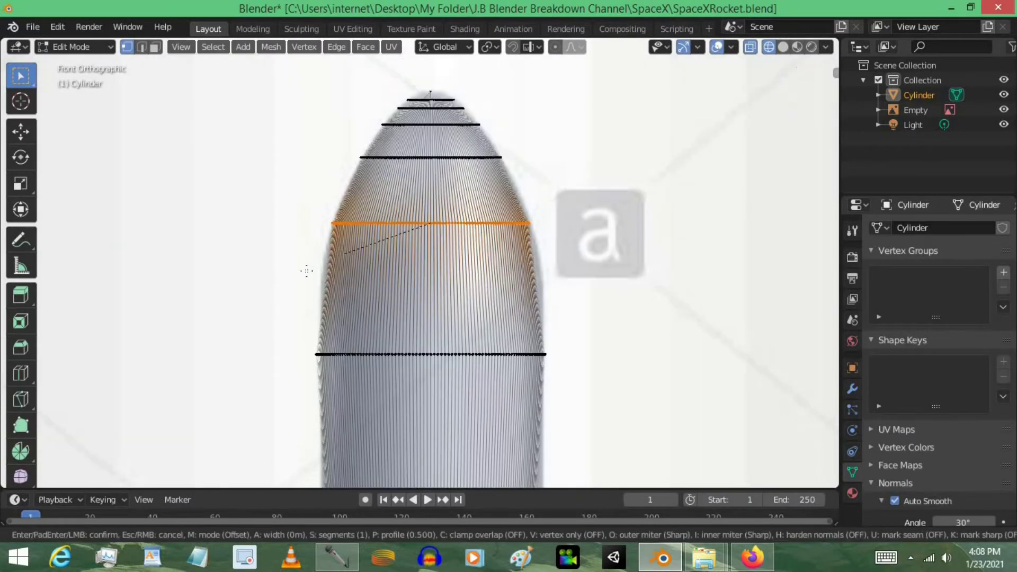
{"action": "left_click", "coordinate": [296, 287]}
{"action": "key", "text": "s"}
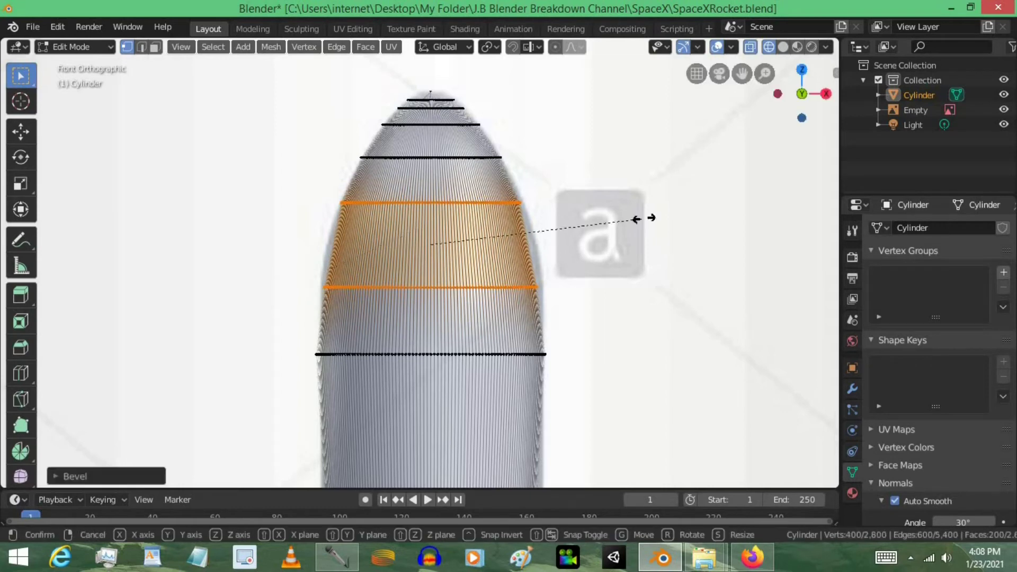
{"action": "left_click", "coordinate": [643, 227]}
{"action": "left_click", "coordinate": [627, 232]}
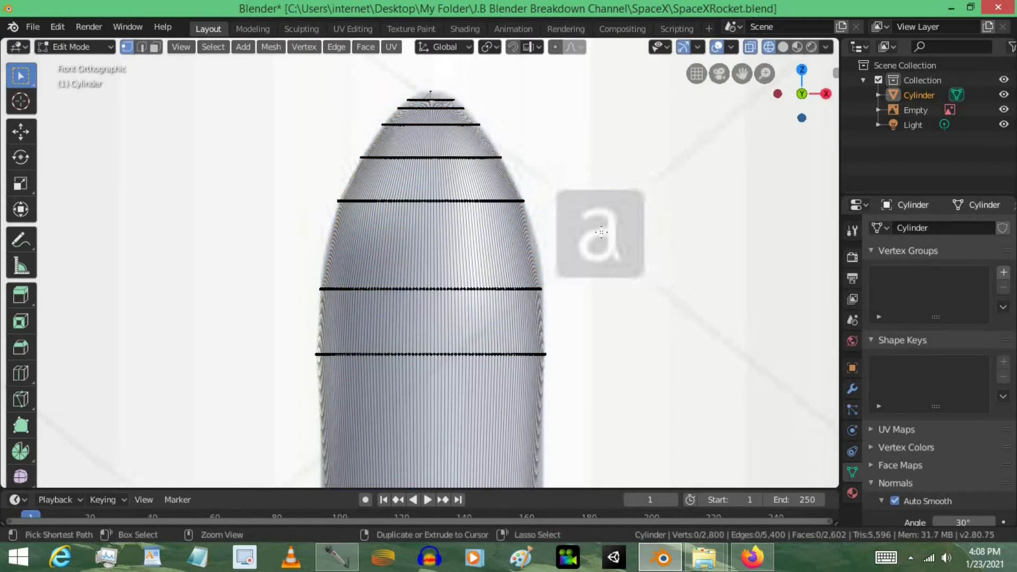
Add an edge loop midway between the two bevelled loops and scale it slightly outward to smooth the curve.
{"action": "key", "text": "ctrl+r"}
{"action": "left_click", "coordinate": [560, 245]}
{"action": "left_click", "coordinate": [560, 244]}
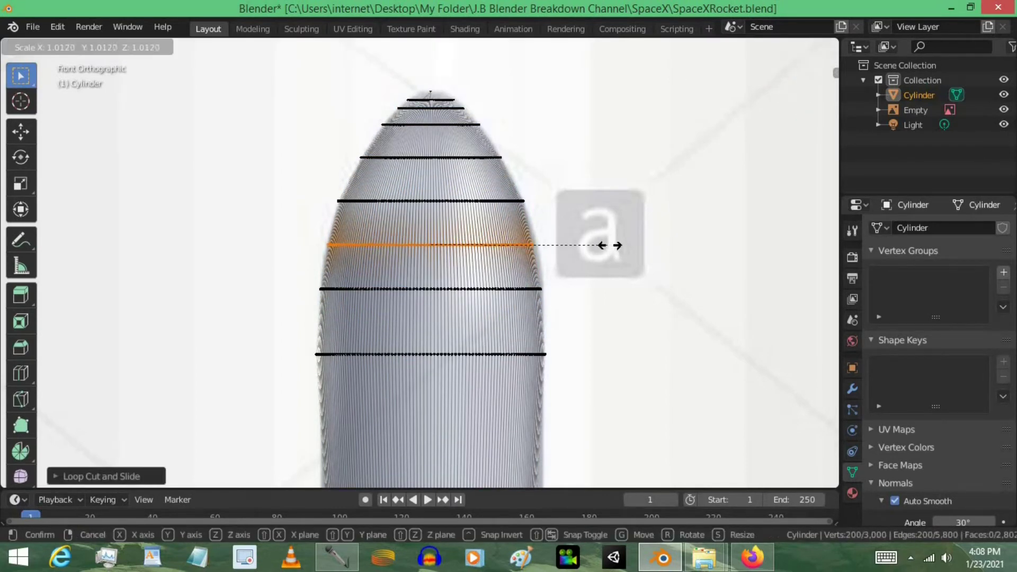
Return to Object Mode, switch the viewport to solid shading, and inspect the nose fairing's surface from an angle.
{"action": "key", "text": "Tab"}
{"action": "scroll", "coordinate": [613, 285], "scroll_direction": "down", "scroll_amount": 3}
{"action": "mouse_move", "coordinate": [588, 286]}
{"action": "middle_mouse_down"}
{"action": "mouse_move", "coordinate": [532, 348]}
{"action": "mouse_move", "coordinate": [665, 284]}
{"action": "middle_mouse_up"}
{"action": "scroll", "coordinate": [583, 296], "scroll_direction": "down", "scroll_amount": 1}
{"action": "key", "text": "z"}
{"action": "left_click", "coordinate": [688, 295]}
{"action": "scroll", "coordinate": [593, 281], "scroll_direction": "up", "scroll_amount": 5}
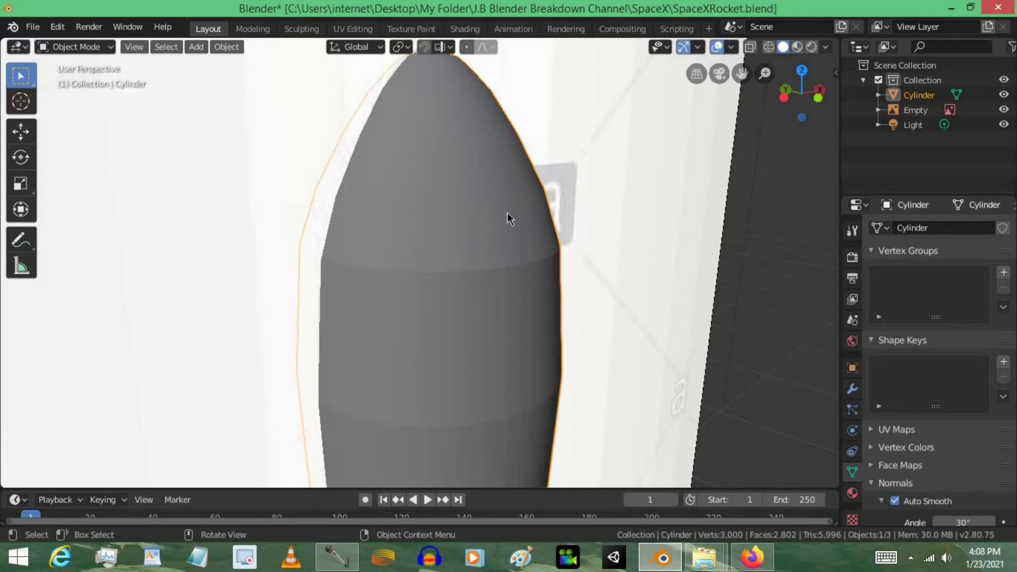
{"action": "scroll", "coordinate": [538, 278], "scroll_direction": "down", "scroll_amount": 1}
Add an edge loop near the lower end of the nose fairing and scale it outward to the reference outline.
{"action": "key", "text": "KP_1"}
{"action": "scroll", "coordinate": [459, 268], "scroll_direction": "up", "scroll_amount": 4}
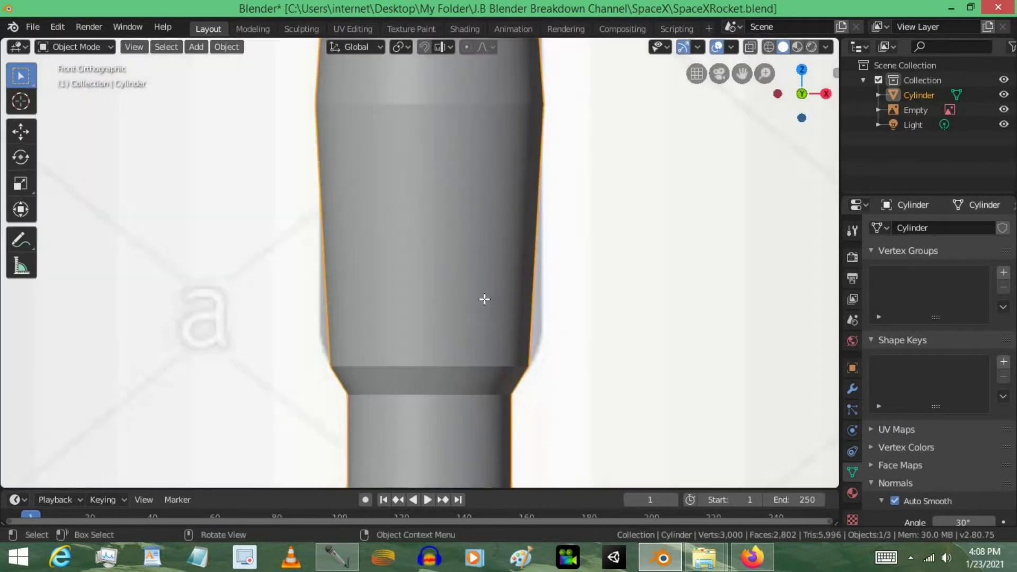
{"action": "key", "text": "Tab"}
{"action": "key", "text": "a"}
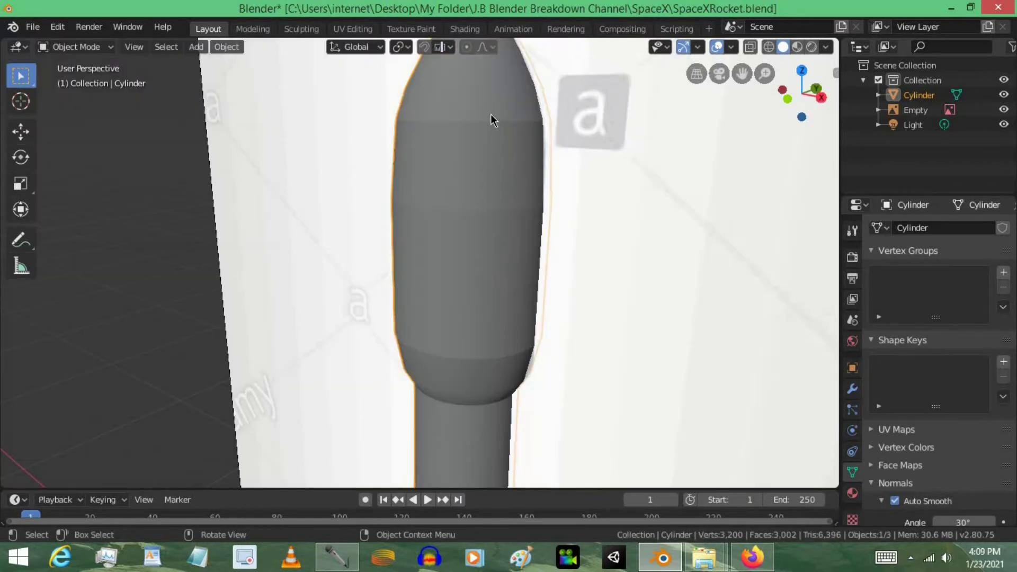
Add a mesh cylinder as a new object for the engine nozzle and scale it down.
{"action": "key", "text": "KP_1"}
{"action": "scroll", "coordinate": [307, 373], "scroll_direction": "up", "scroll_amount": 3}
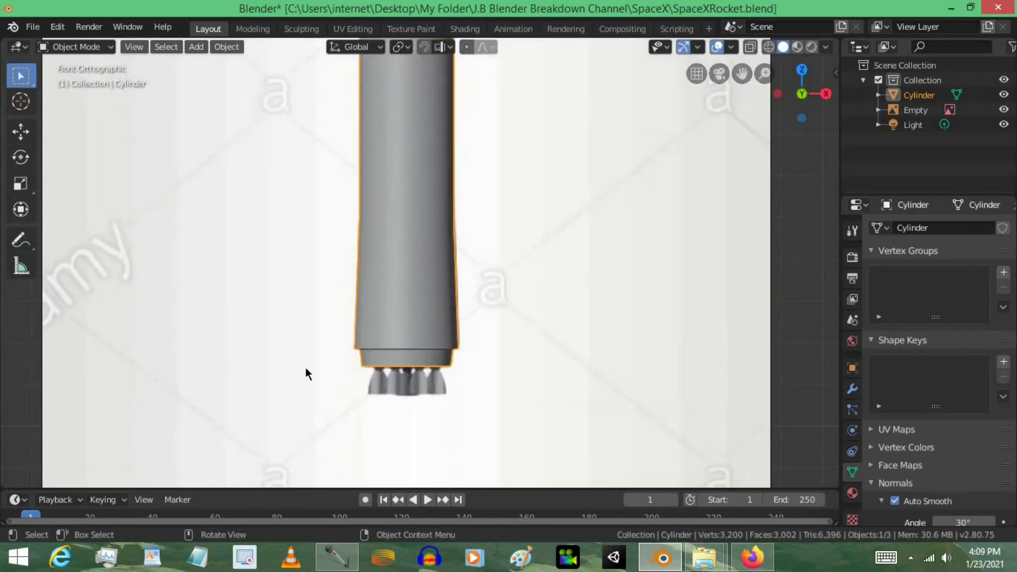
{"action": "scroll", "coordinate": [546, 145], "scroll_direction": "down", "scroll_amount": 4}
{"action": "key", "text": "shift+a"}
{"action": "mouse_move", "coordinate": [551, 145]}
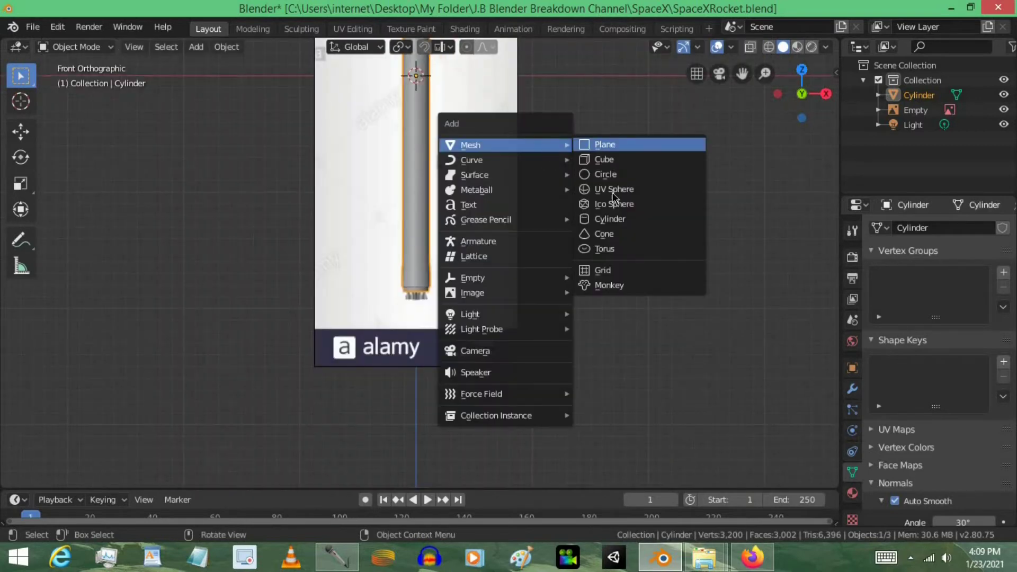
{"action": "left_click", "coordinate": [610, 219]}
{"action": "key", "text": "KP_Decimal"}
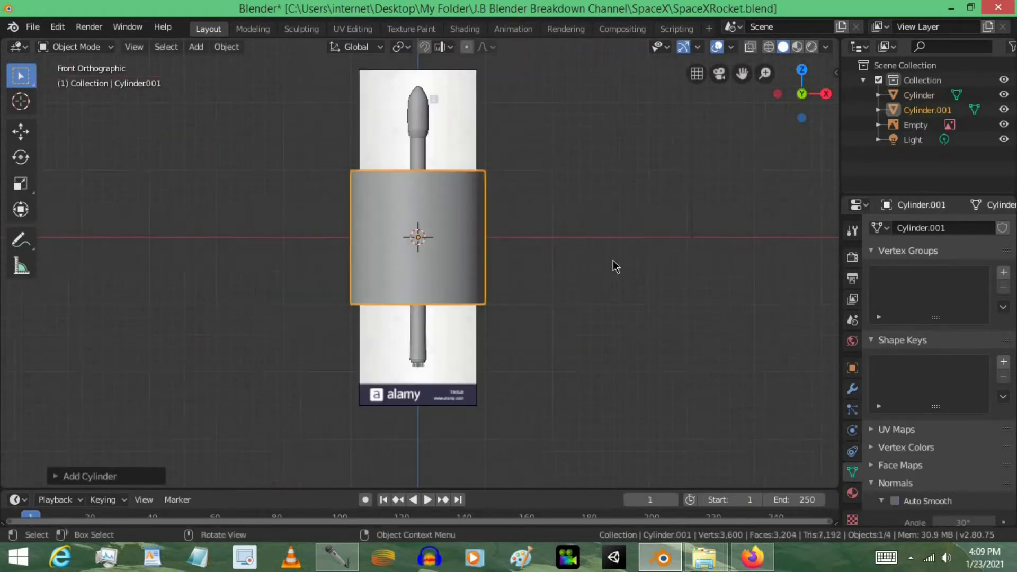
{"action": "key", "text": "s"}
{"action": "left_click", "coordinate": [497, 257]}
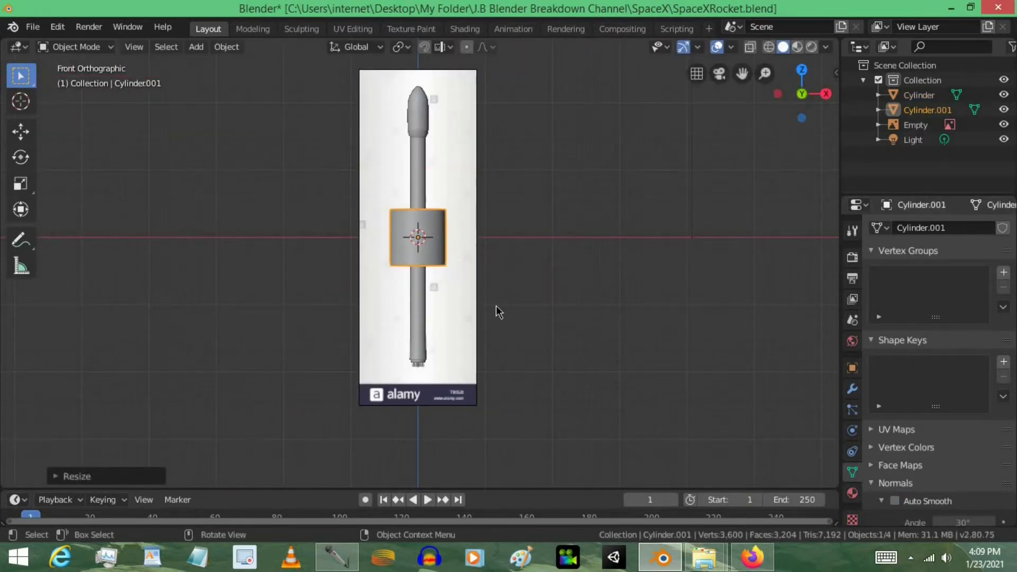
Shade the new cylinder smooth and enable Auto Smooth for its normals.
{"action": "right_click", "coordinate": [422, 231]}
{"action": "left_click", "coordinate": [423, 227]}
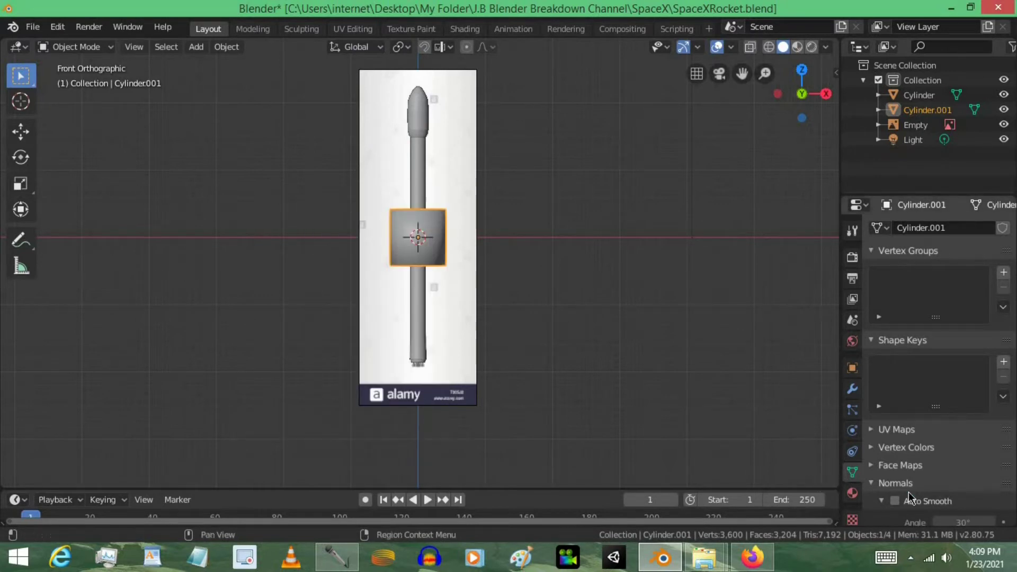
{"action": "left_click", "coordinate": [895, 501]}
Scale the new cylinder down further and move it straight down the Z axis to the engine area below the rocket.
{"action": "scroll", "coordinate": [526, 220], "scroll_direction": "up", "scroll_amount": 7}
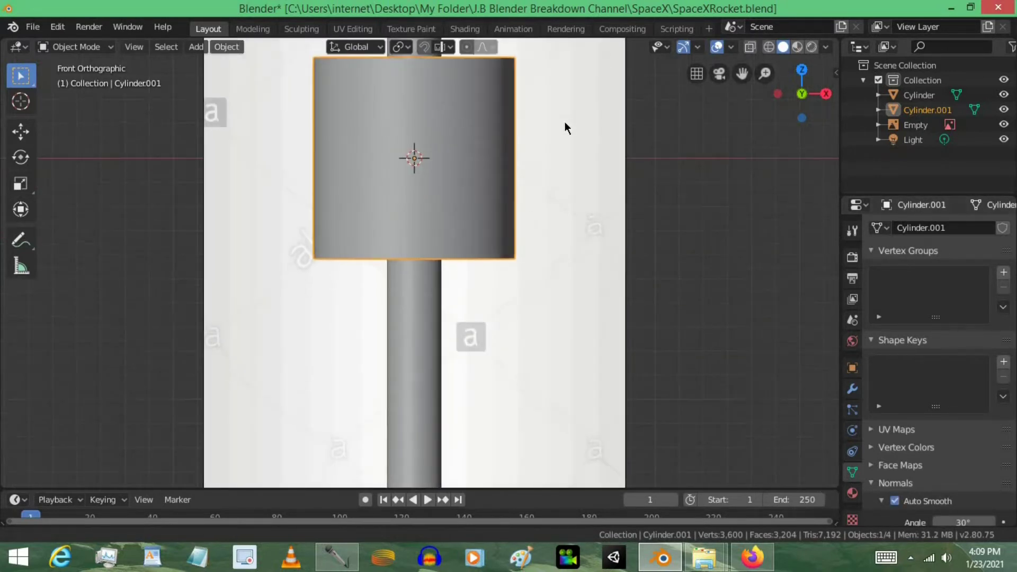
{"action": "scroll", "coordinate": [565, 128], "scroll_direction": "down", "scroll_amount": 3}
{"action": "key", "text": "s"}
{"action": "left_click", "coordinate": [527, 252]}
{"action": "scroll", "coordinate": [553, 108], "scroll_direction": "up", "scroll_amount": 4}
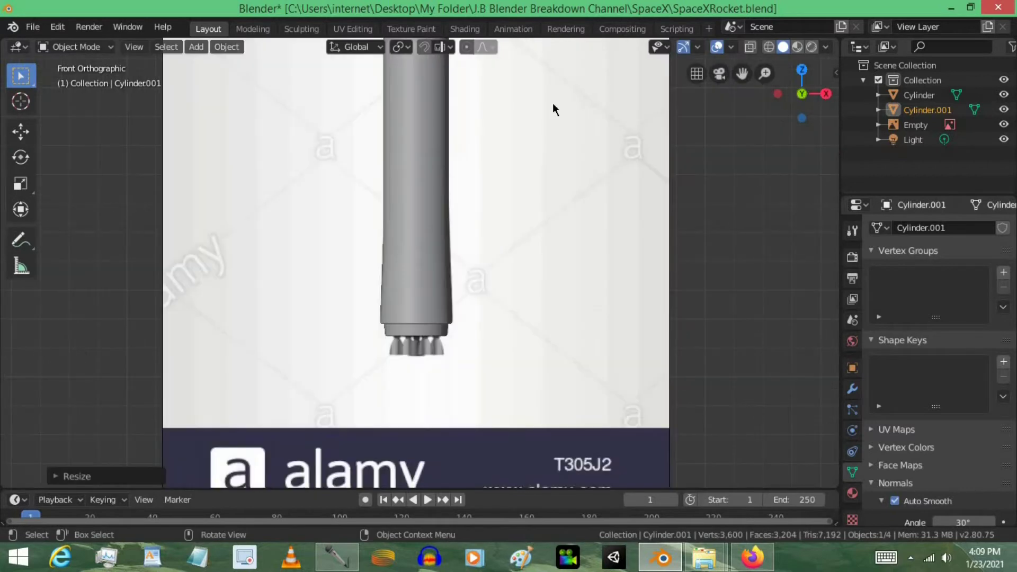
{"action": "key", "text": "g"}
{"action": "key", "text": "z"}
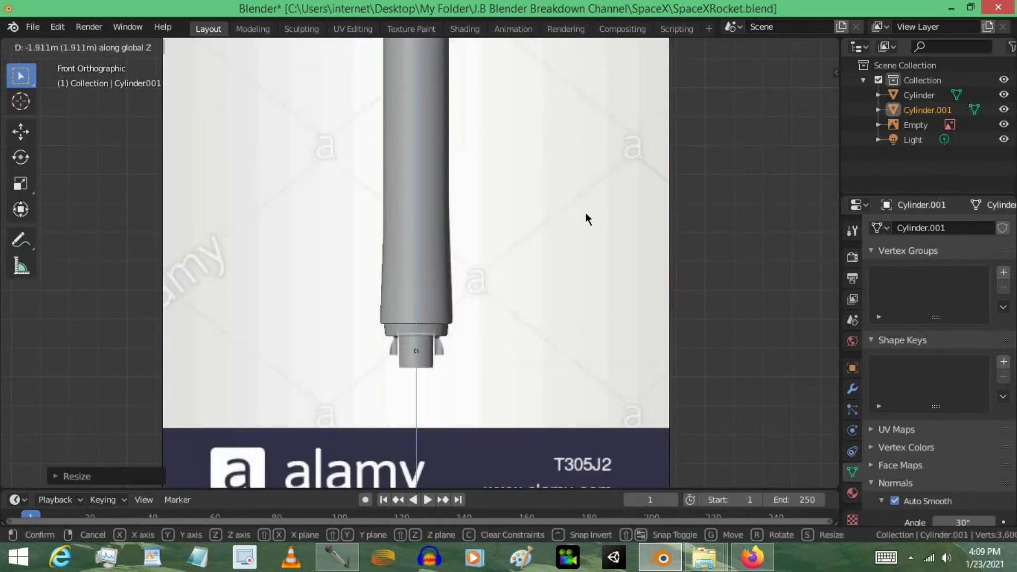
{"action": "left_click", "coordinate": [586, 212]}
Shrink the cylinder and position it over the neck of the reference's leftmost nozzle, just beneath the rocket's base.
{"action": "scroll", "coordinate": [338, 259], "scroll_direction": "up", "scroll_amount": 6}
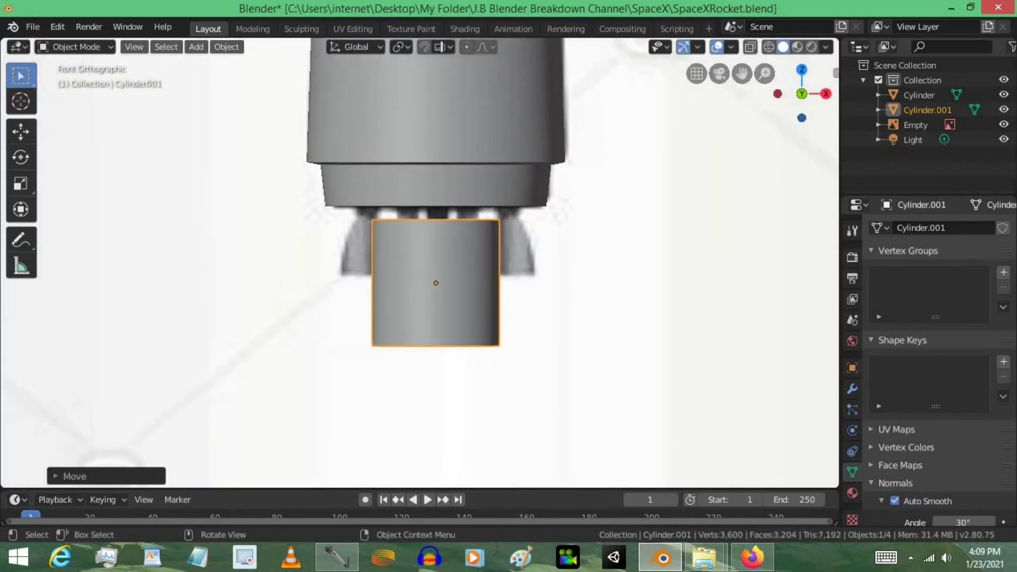
{"action": "key", "text": "s"}
{"action": "left_click", "coordinate": [422, 236]}
{"action": "key", "text": "g"}
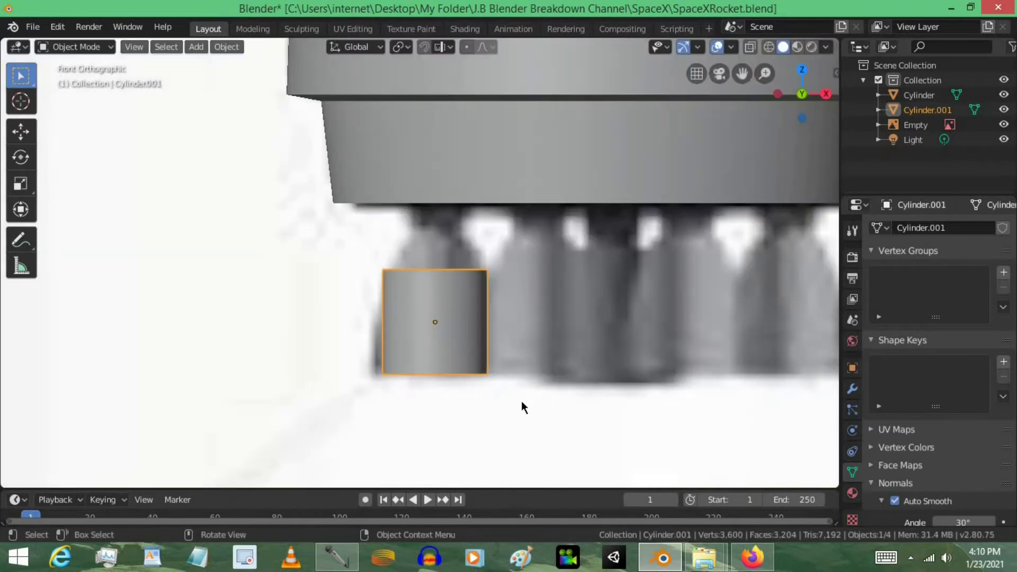
{"action": "key", "text": "g"}
{"action": "left_click", "coordinate": [527, 311]}
{"action": "middle_click_drag", "start_coordinate": [527, 311], "coordinate": [524, 351], "text": "shift"}
{"action": "key", "text": "s"}
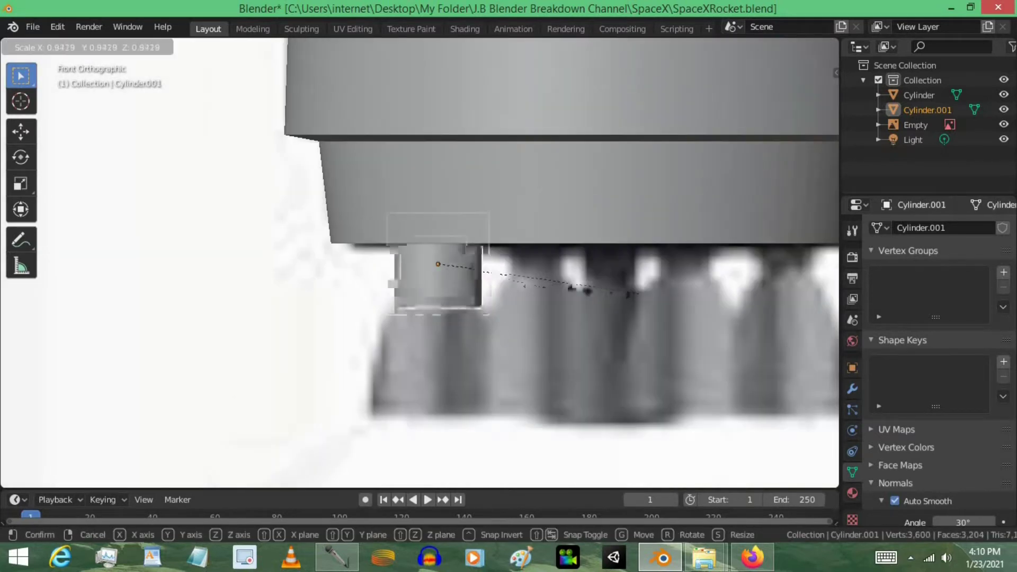
{"action": "left_click", "coordinate": [517, 286]}
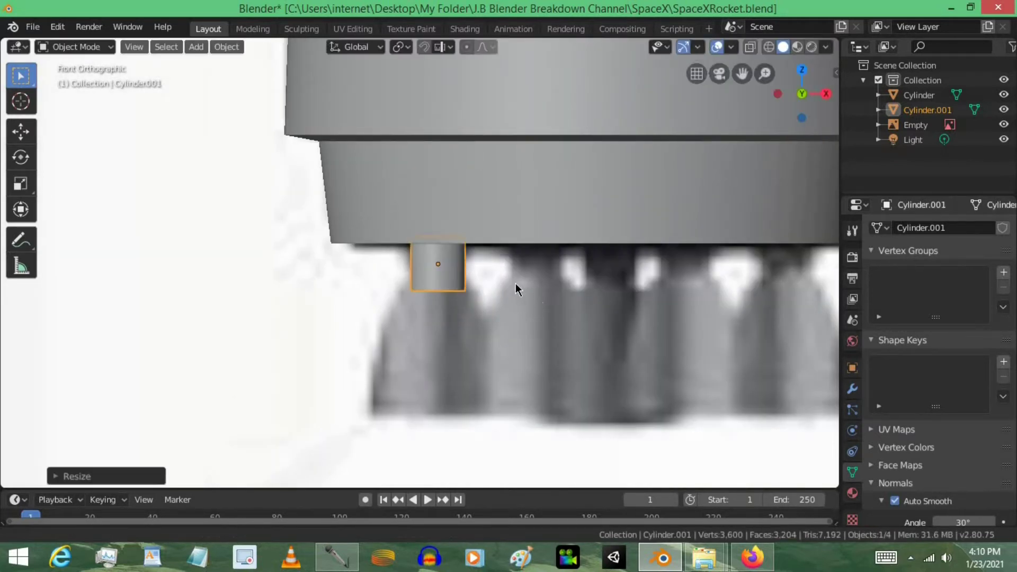
In Edit Mode with wireframe shading, extrude the cylinder's lower end downward and scale it outward about 1.8 times.
{"action": "scroll", "coordinate": [518, 287], "scroll_direction": "up", "scroll_amount": 1, "text": "shift"}
{"action": "key", "text": "Tab"}
{"action": "key", "text": "z"}
{"action": "left_click", "coordinate": [522, 296]}
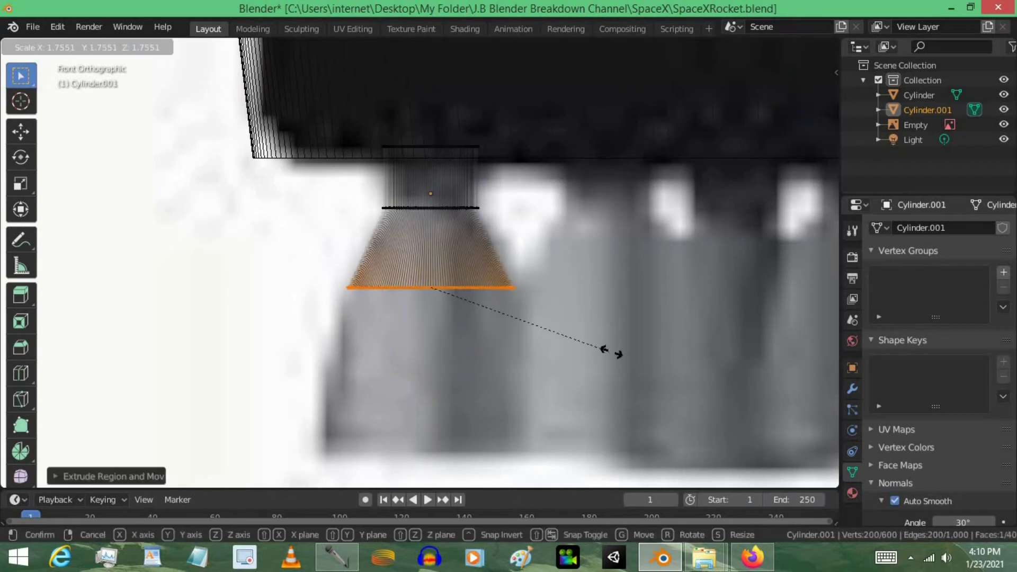
{"action": "left_click", "coordinate": [628, 356]}
{"action": "middle_click_drag", "start_coordinate": [629, 356], "coordinate": [586, 279], "text": "shift"}
Extrude two more sections down to the nozzle's reference rim, scaling each slightly outward, and return to Object Mode.
{"action": "key", "text": "e"}
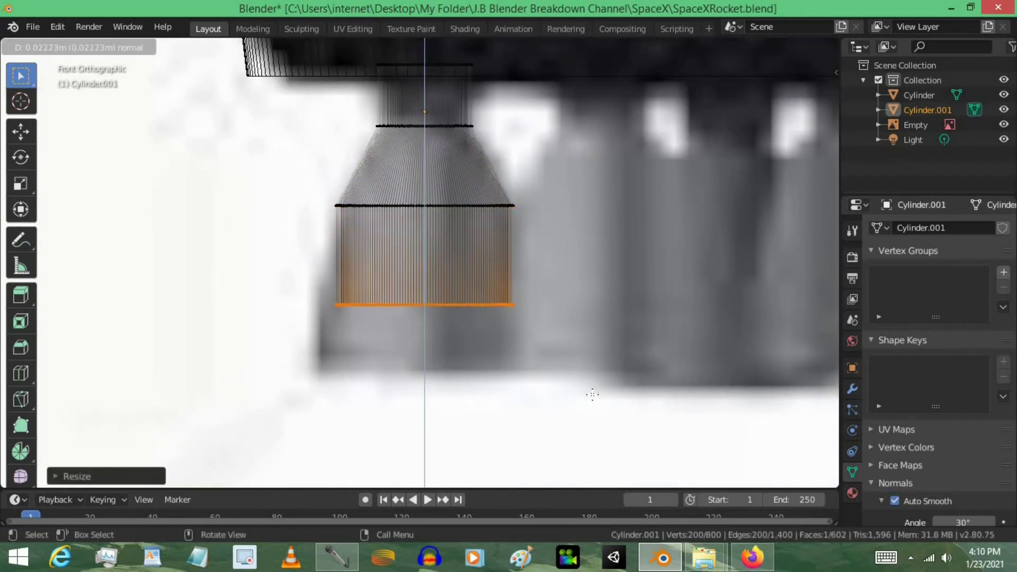
{"action": "left_click", "coordinate": [600, 390]}
{"action": "key", "text": "s"}
{"action": "left_click", "coordinate": [621, 390]}
{"action": "key", "text": "e"}
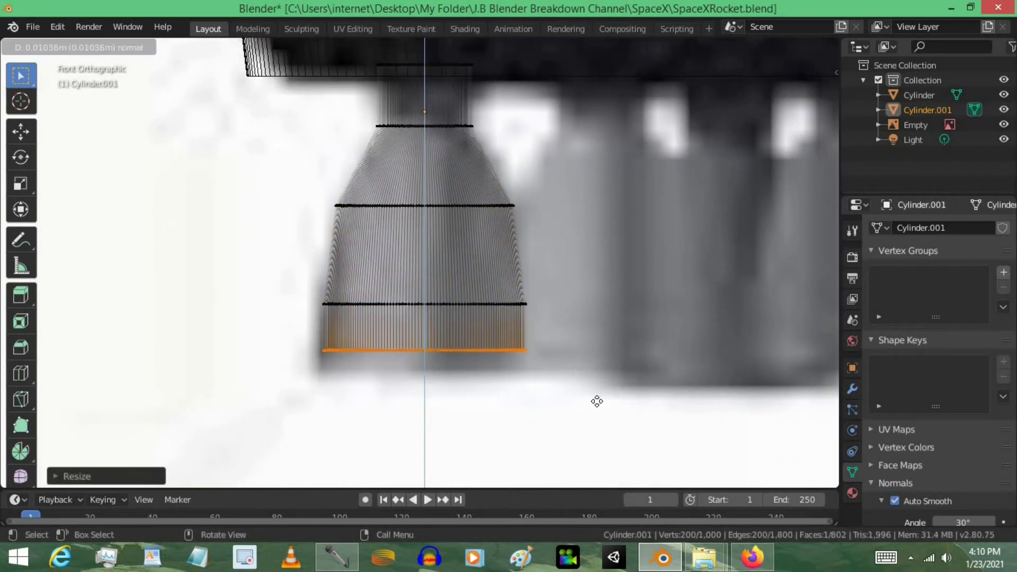
{"action": "left_click", "coordinate": [598, 402]}
{"action": "key", "text": "s"}
{"action": "left_click", "coordinate": [604, 404]}
{"action": "key", "text": "Tab"}
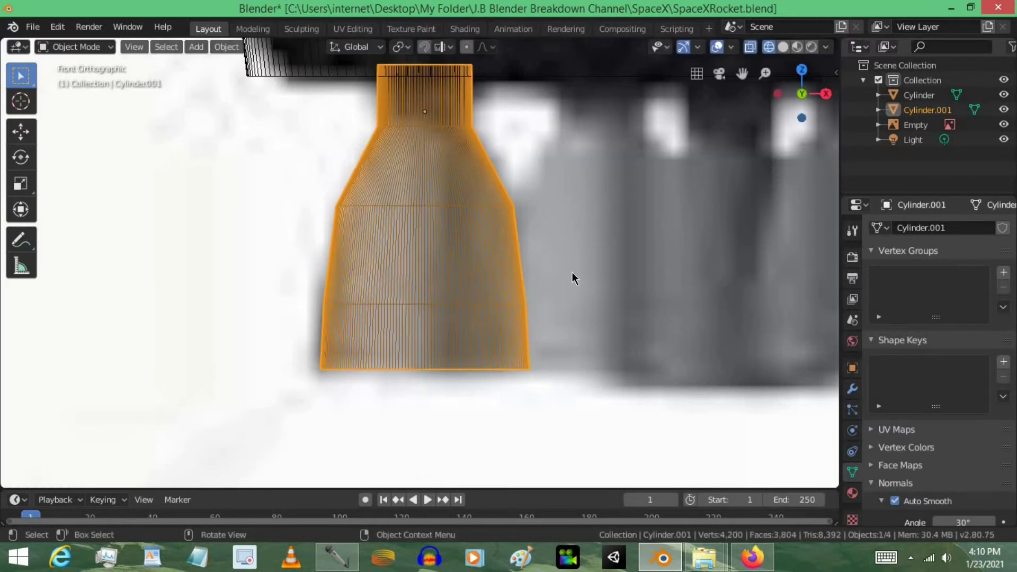
Move the finished nozzle into place under the rocket's base and switch the viewport to solid shading.
{"action": "key", "text": "g"}
{"action": "left_click", "coordinate": [595, 273]}
{"action": "scroll", "coordinate": [594, 276], "scroll_direction": "down", "scroll_amount": 8}
{"action": "middle_click_drag", "start_coordinate": [594, 275], "coordinate": [592, 347], "text": "shift"}
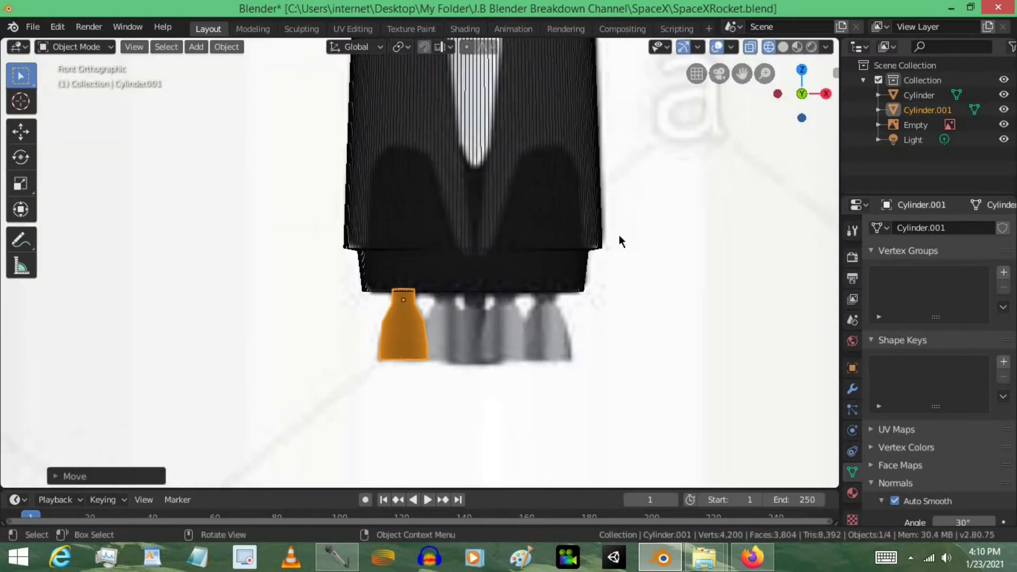
{"action": "mouse_move", "coordinate": [620, 236]}
{"action": "middle_mouse_down"}
{"action": "mouse_move", "coordinate": [597, 357]}
{"action": "mouse_move", "coordinate": [603, 235]}
{"action": "middle_mouse_up"}
{"action": "mouse_move", "coordinate": [600, 347]}
{"action": "middle_mouse_down"}
{"action": "mouse_move", "coordinate": [613, 281]}
{"action": "mouse_move", "coordinate": [614, 343]}
{"action": "middle_mouse_up"}
{"action": "key", "text": "z"}
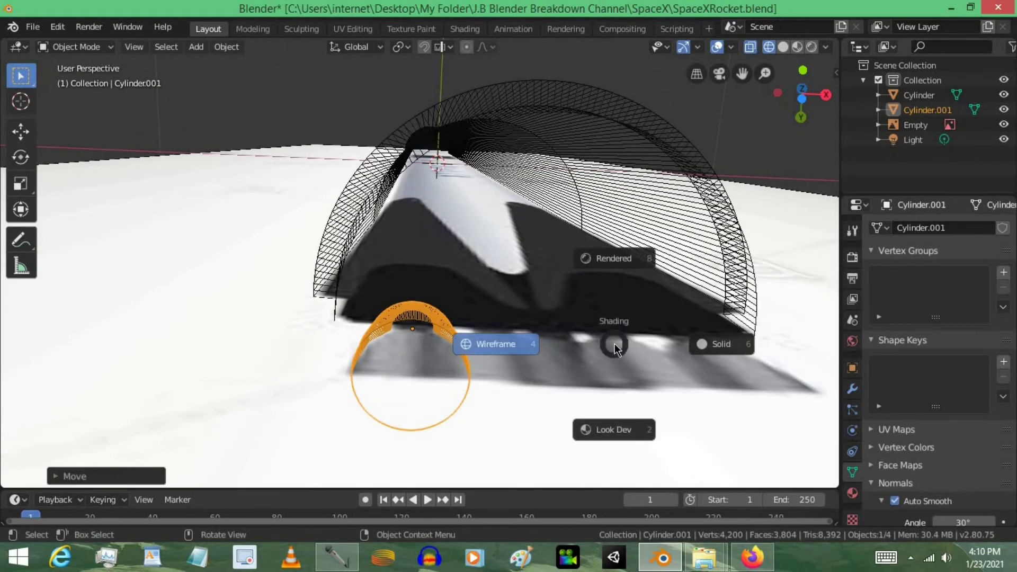
{"action": "key", "text": "6"}
{"action": "middle_click_drag", "start_coordinate": [534, 375], "coordinate": [566, 325], "text": "shift"}
Delete the end face at the nozzle's wide bottom to open it, and return to Object Mode.
{"action": "key", "text": "Tab"}
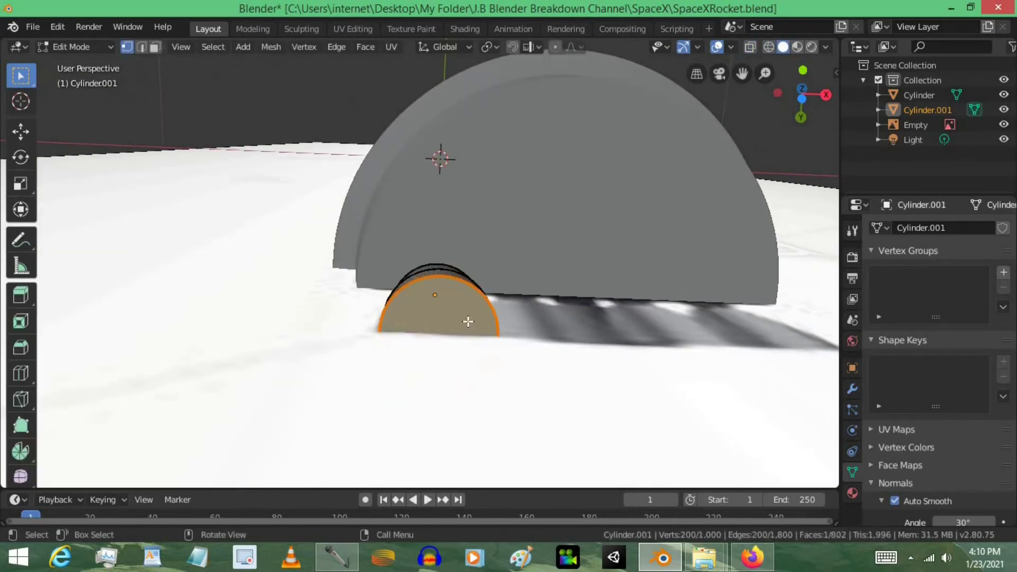
{"action": "left_click", "coordinate": [155, 47]}
{"action": "left_click", "coordinate": [530, 337]}
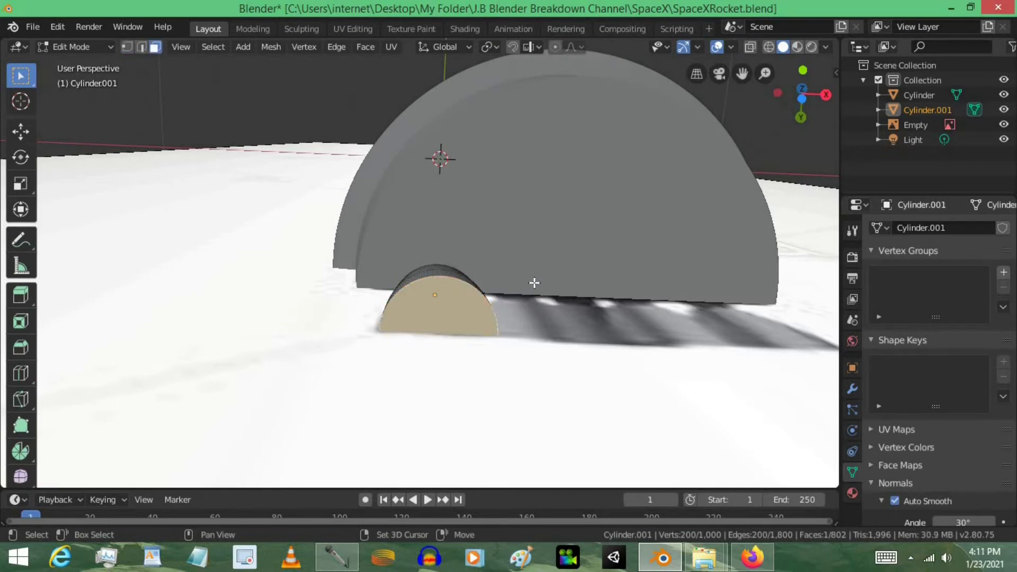
{"action": "scroll", "coordinate": [533, 282], "scroll_direction": "down", "scroll_amount": 2, "text": "shift"}
{"action": "scroll", "coordinate": [533, 285], "scroll_direction": "up", "scroll_amount": 2}
{"action": "key", "text": "x"}
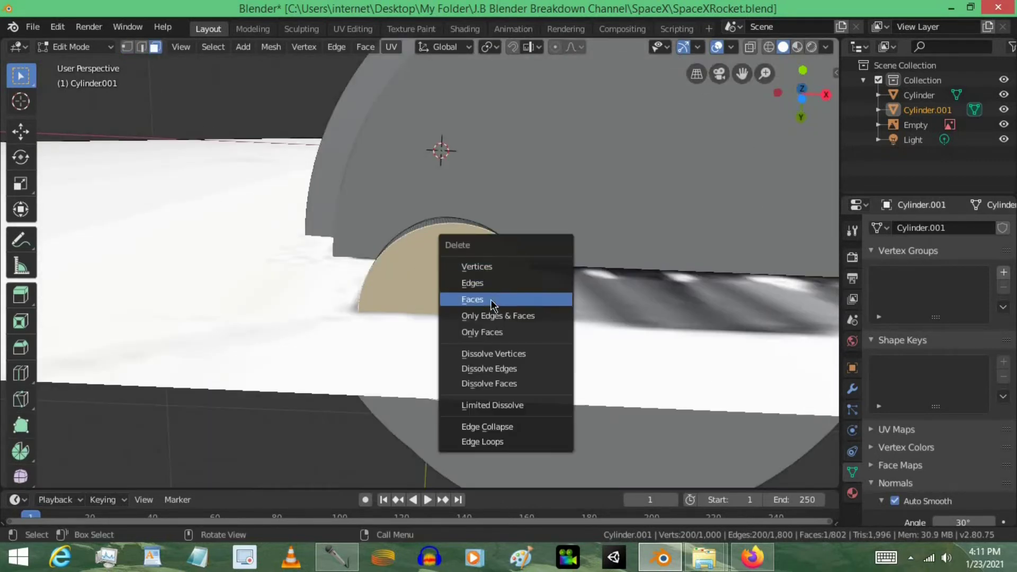
{"action": "left_click", "coordinate": [493, 298]}
{"action": "key", "text": "Tab"}
{"action": "middle_click_drag", "start_coordinate": [493, 297], "coordinate": [419, 282]}
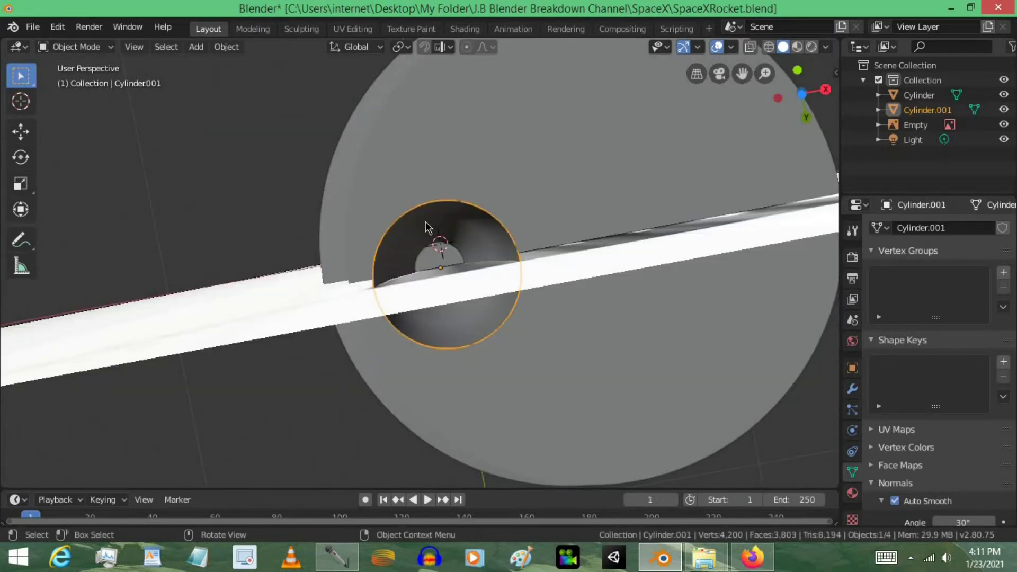
Give the nozzle a Solidify modifier with a thickness of 0.45 m and apply it.
{"action": "left_click", "coordinate": [853, 389]}
{"action": "left_click", "coordinate": [882, 232]}
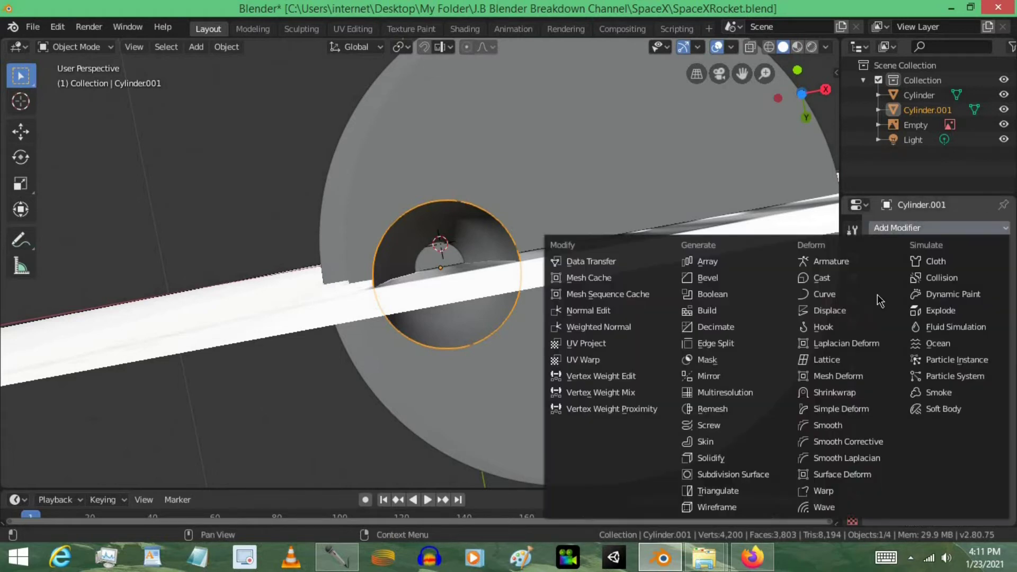
{"action": "left_click", "coordinate": [740, 459]}
{"action": "left_click_drag", "start_coordinate": [900, 294], "coordinate": [964, 293]}
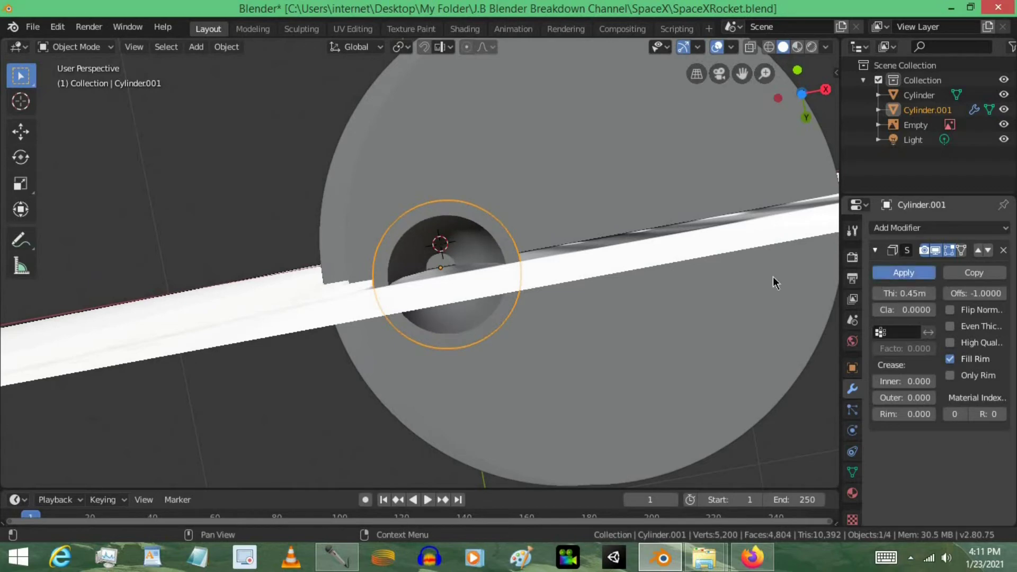
{"action": "key", "text": "ctrl+z"}
Select the reference image and hide it from the viewport.
{"action": "middle_click_drag", "start_coordinate": [586, 311], "coordinate": [579, 274]}
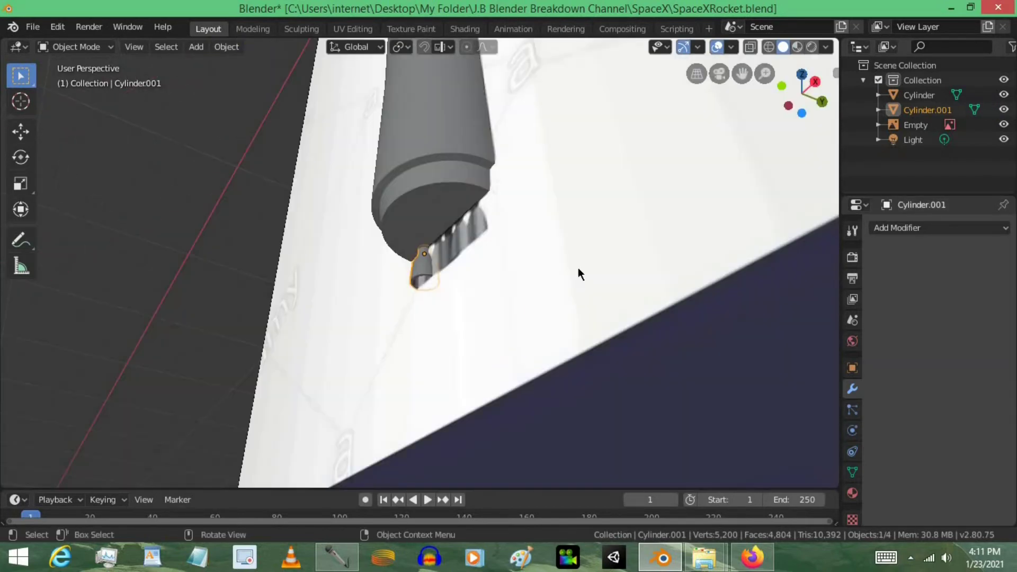
{"action": "left_click", "coordinate": [566, 155]}
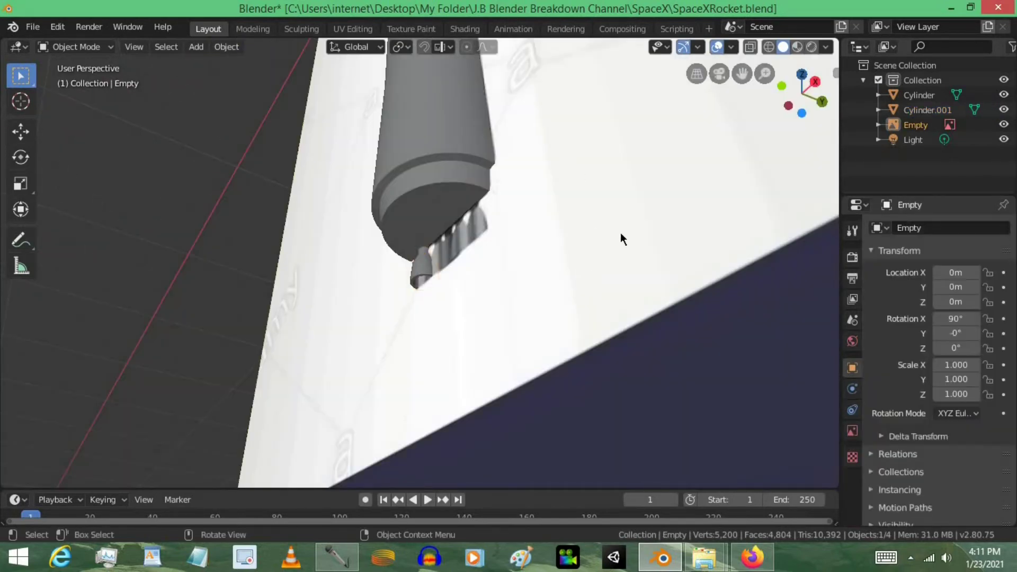
{"action": "scroll", "coordinate": [621, 233], "scroll_direction": "down", "scroll_amount": 7}
{"action": "left_click", "coordinate": [1004, 125]}
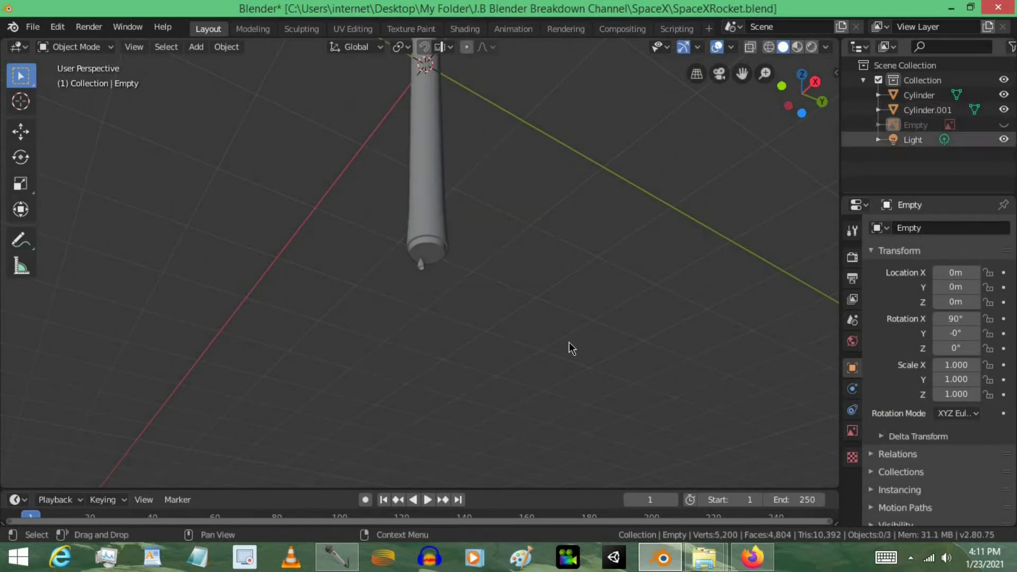
From the bottom view, duplicate the nozzle about 0.133 m along the X axis to the opposite side of the base.
{"action": "key", "text": "KP_1"}
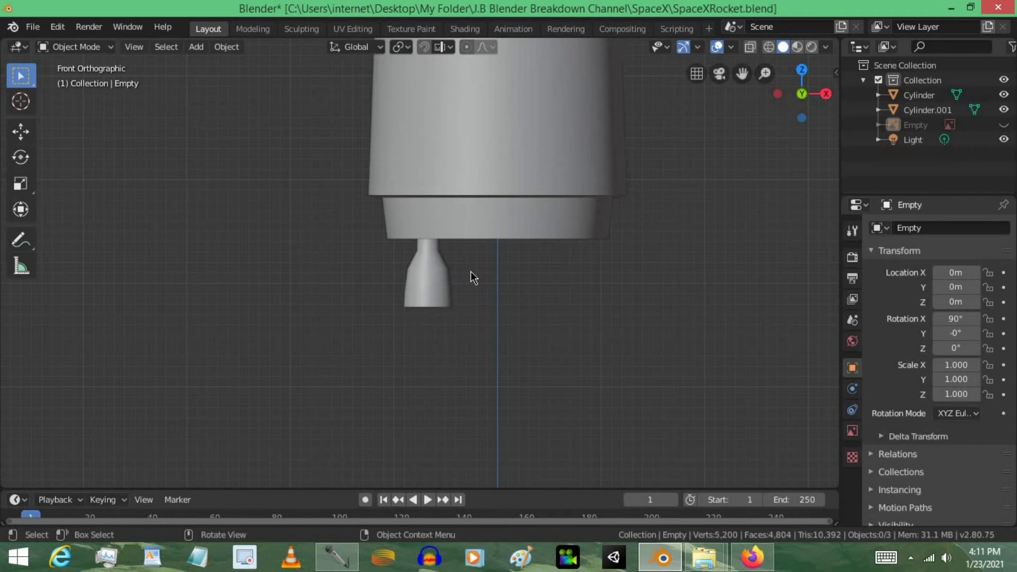
{"action": "key", "text": "KP_7"}
{"action": "key", "text": "ctrl+KP_7"}
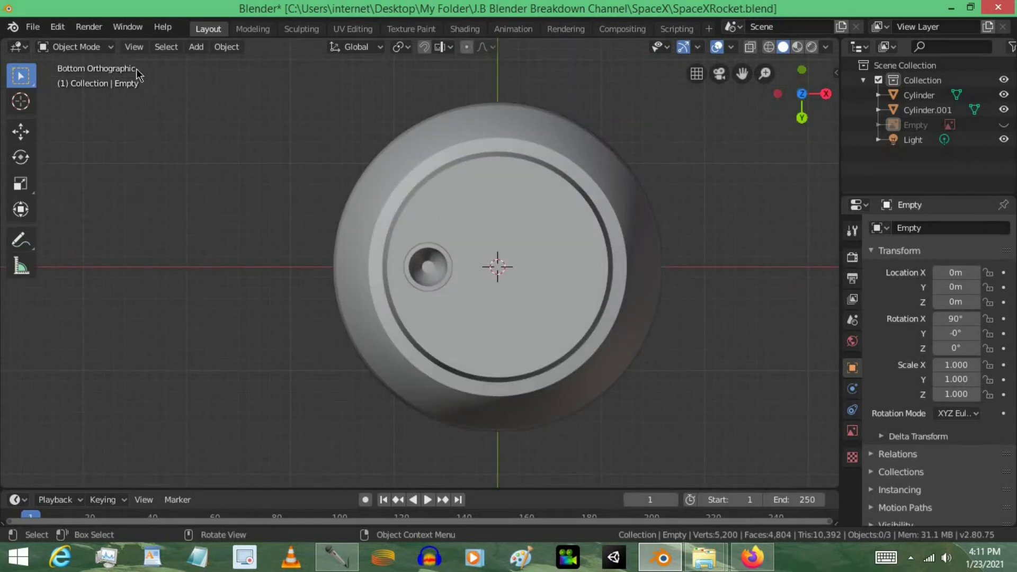
{"action": "scroll", "coordinate": [440, 318], "scroll_direction": "up", "scroll_amount": 3}
{"action": "left_click", "coordinate": [450, 264]}
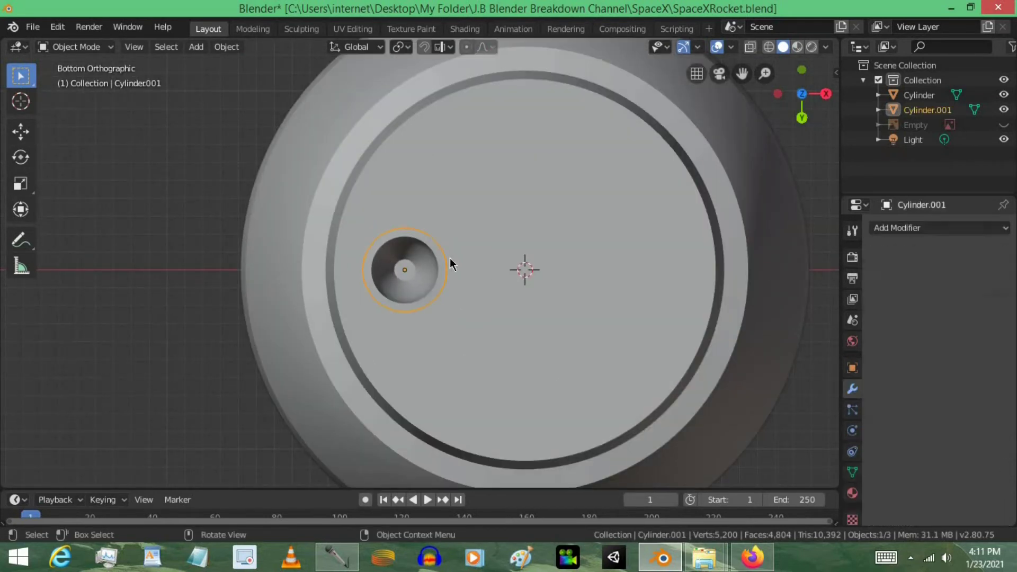
{"action": "key", "text": "shift+d"}
{"action": "key", "text": "x"}
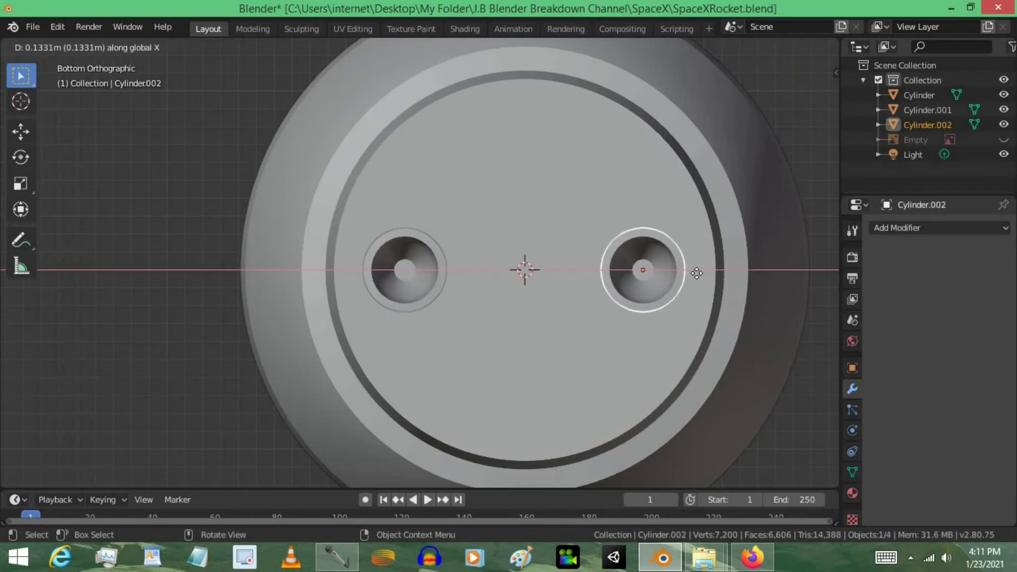
{"action": "left_click", "coordinate": [697, 273]}
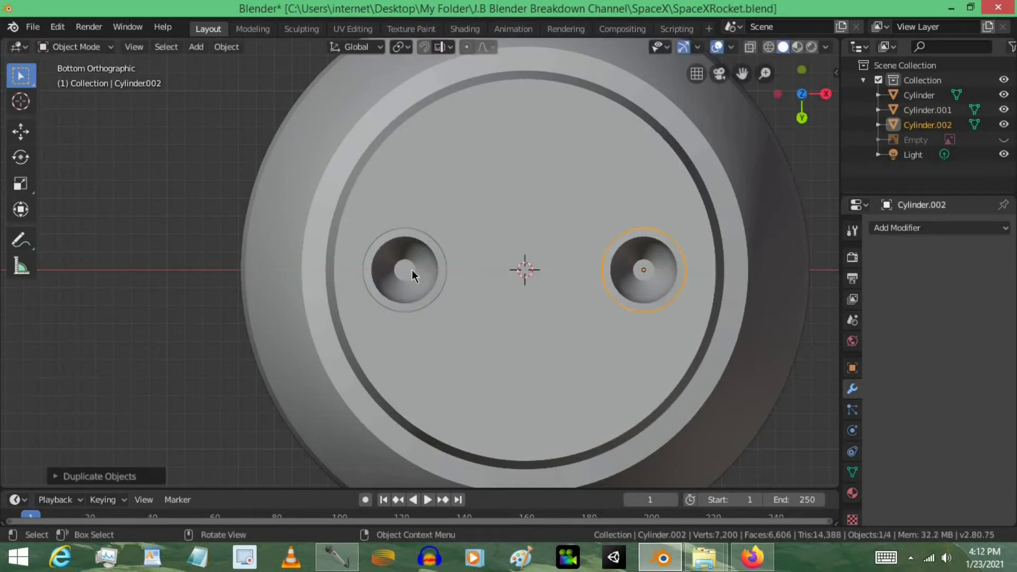
Duplicate the two opposite nozzles and rotate the copies 90° around the base's centre.
{"action": "left_click", "coordinate": [404, 240], "text": "shift"}
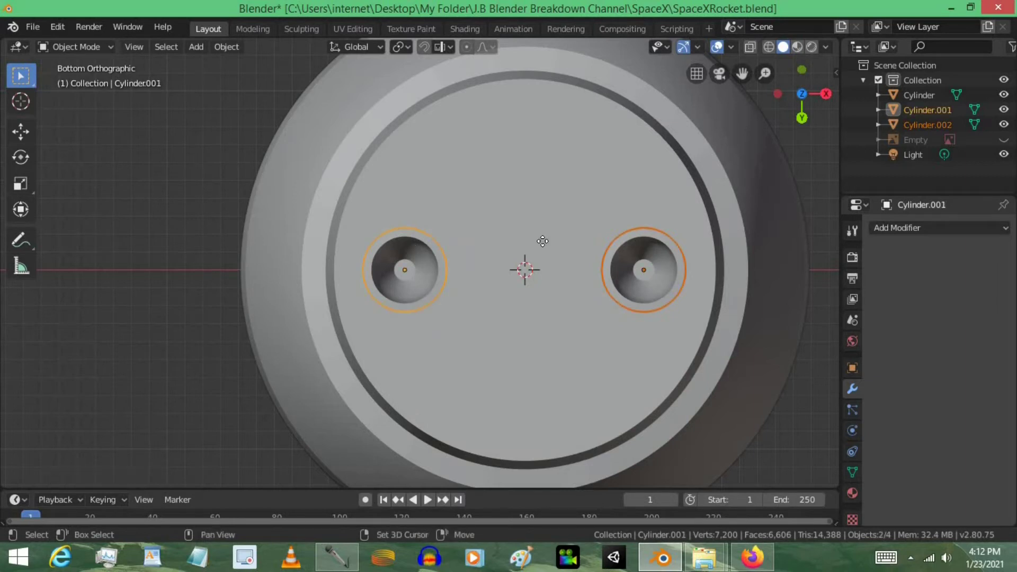
{"action": "key", "text": "shift+d"}
{"action": "type", "text": "90"}
{"action": "key", "text": "Return"}
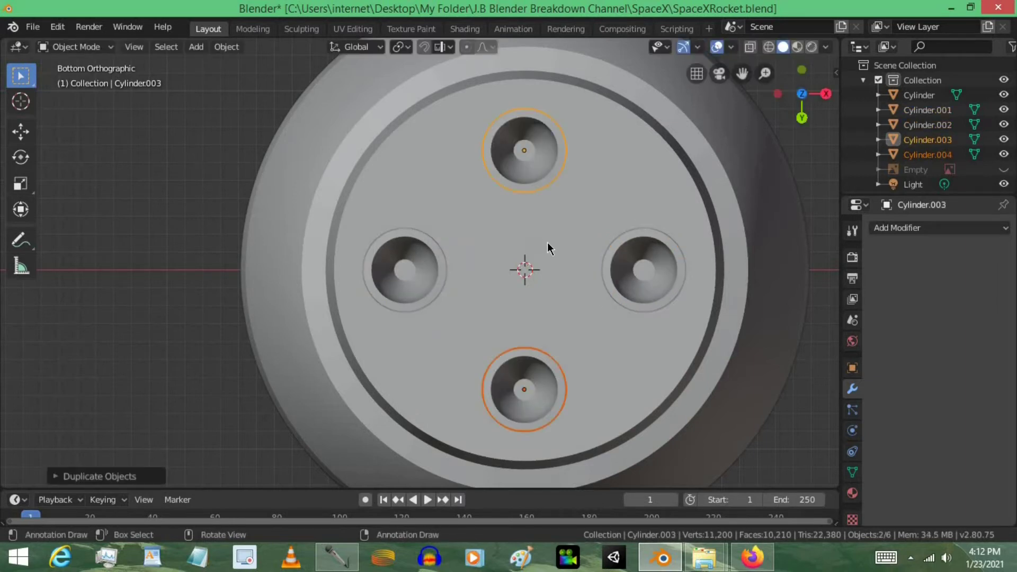
Duplicate the selected nozzle pair rotated about 45°, and duplicate that diagonal pair rotated 90° to complete a ring of eight.
{"action": "key", "text": "shift+d"}
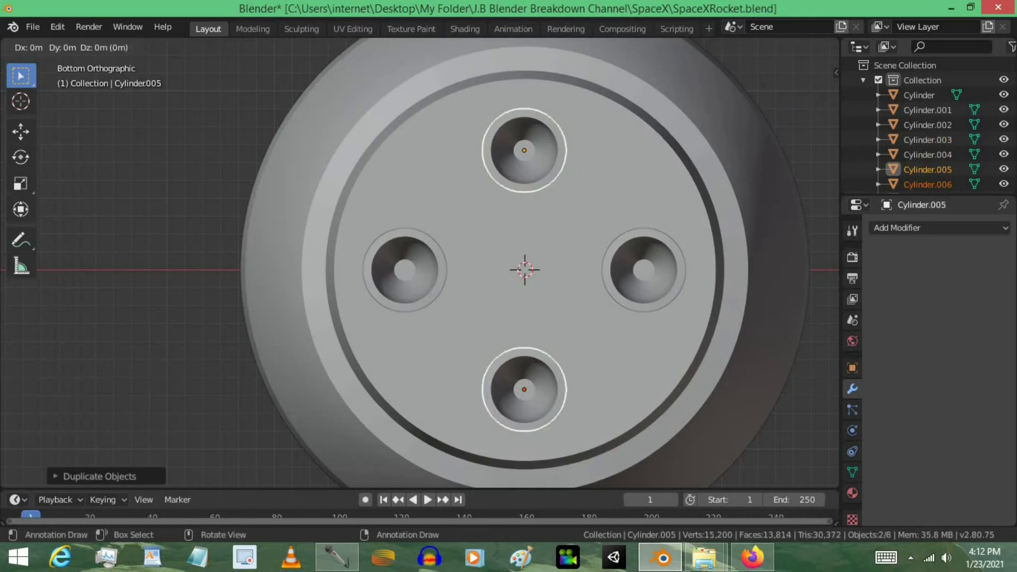
{"action": "key", "text": "r"}
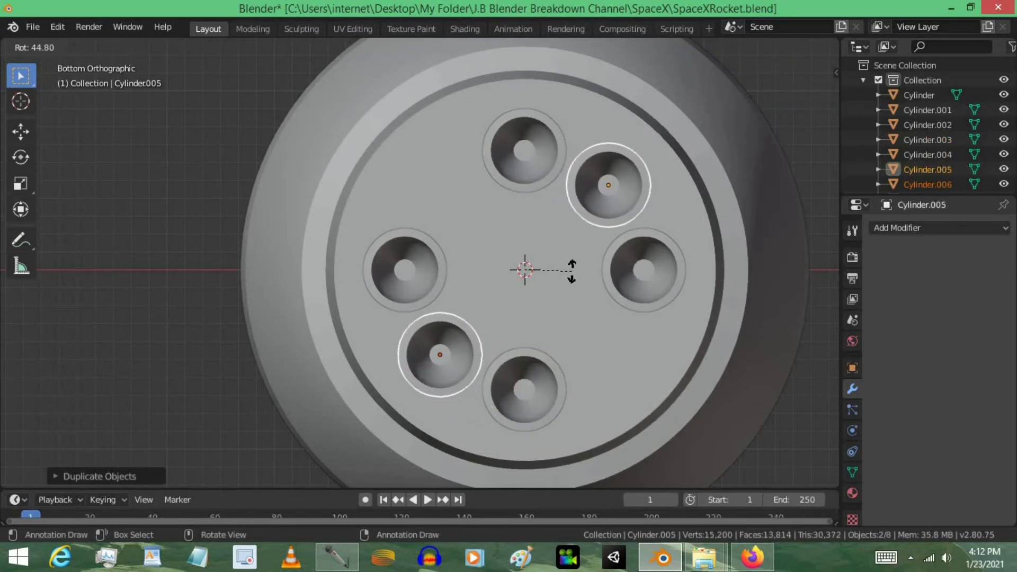
{"action": "left_click", "coordinate": [572, 271]}
{"action": "key", "text": "shift+d"}
{"action": "type", "text": "r90"}
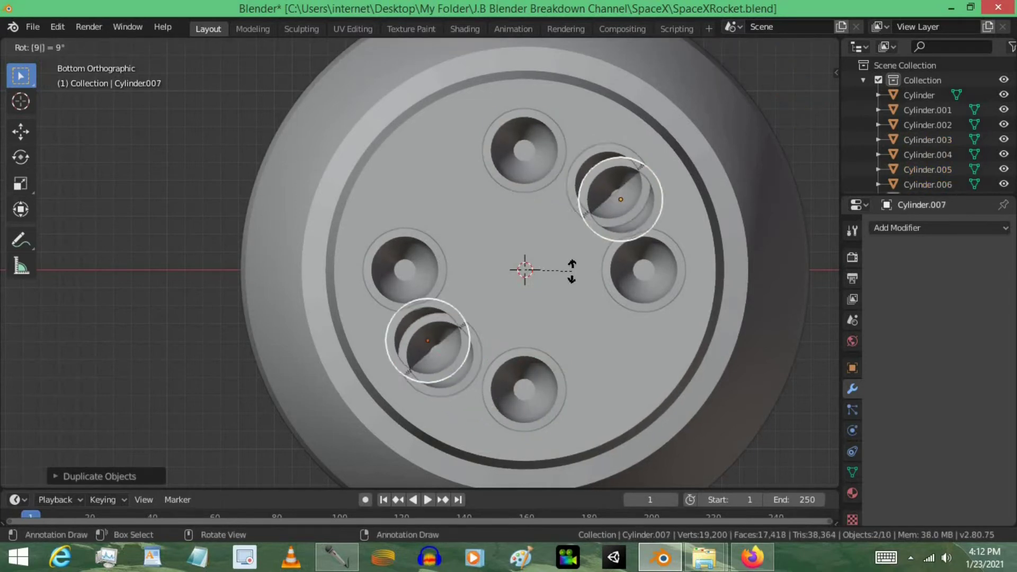
{"action": "key", "text": "Return"}
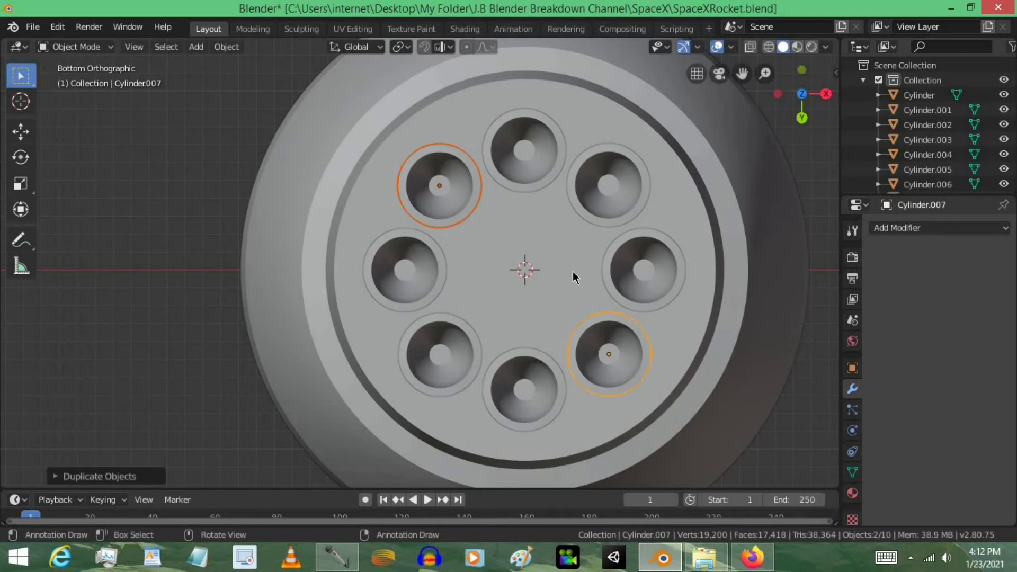
Duplicate one nozzle about 0.065 m along the Y axis into the centre of the ring and deselect it.
{"action": "left_click", "coordinate": [518, 178]}
{"action": "key", "text": "shift+d"}
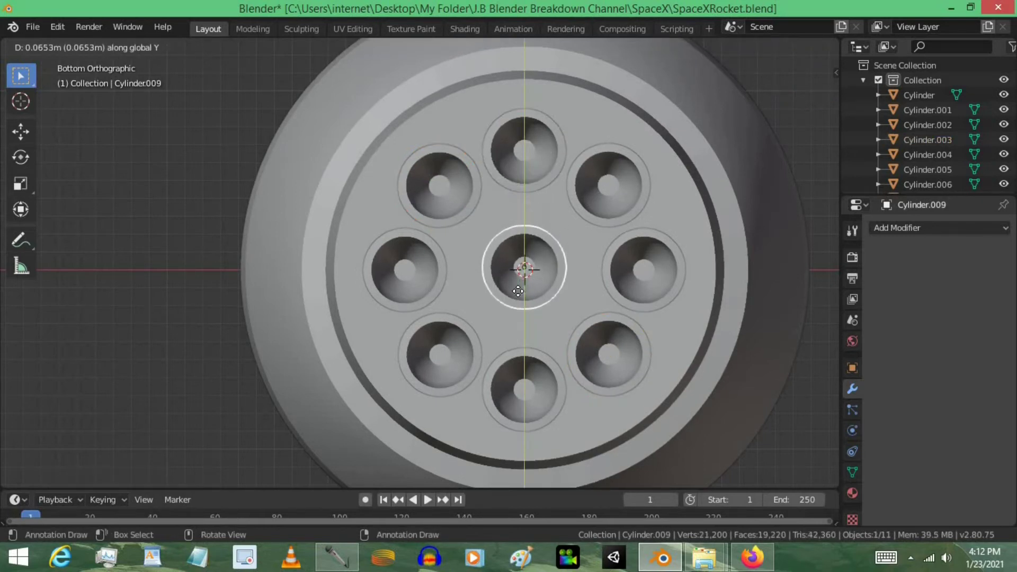
{"action": "left_click", "coordinate": [519, 292]}
{"action": "scroll", "coordinate": [511, 240], "scroll_direction": "down", "scroll_amount": 5}
{"action": "middle_click_drag", "start_coordinate": [501, 263], "coordinate": [453, 329]}
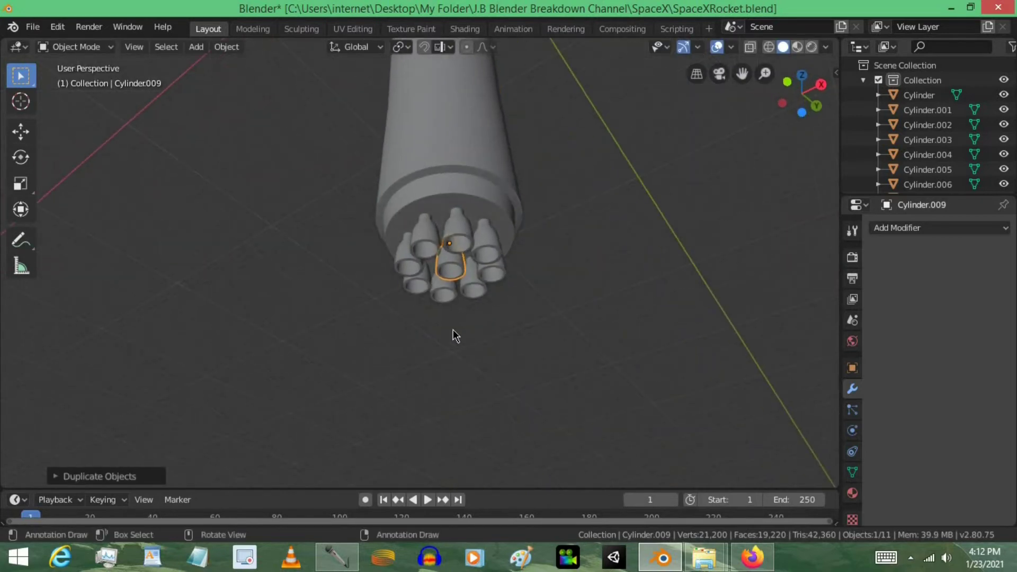
{"action": "left_click", "coordinate": [453, 330]}
Examine the nozzle arrangement from below and the whole rocket from several angles.
{"action": "scroll", "coordinate": [455, 245], "scroll_direction": "down", "scroll_amount": 5}
{"action": "mouse_move", "coordinate": [454, 246]}
{"action": "middle_mouse_down", "text": "shift"}
{"action": "mouse_move", "coordinate": [466, 304]}
{"action": "mouse_move", "coordinate": [439, 254]}
{"action": "middle_mouse_up", "text": "shift"}
{"action": "scroll", "coordinate": [466, 304], "scroll_direction": "up", "scroll_amount": 5}
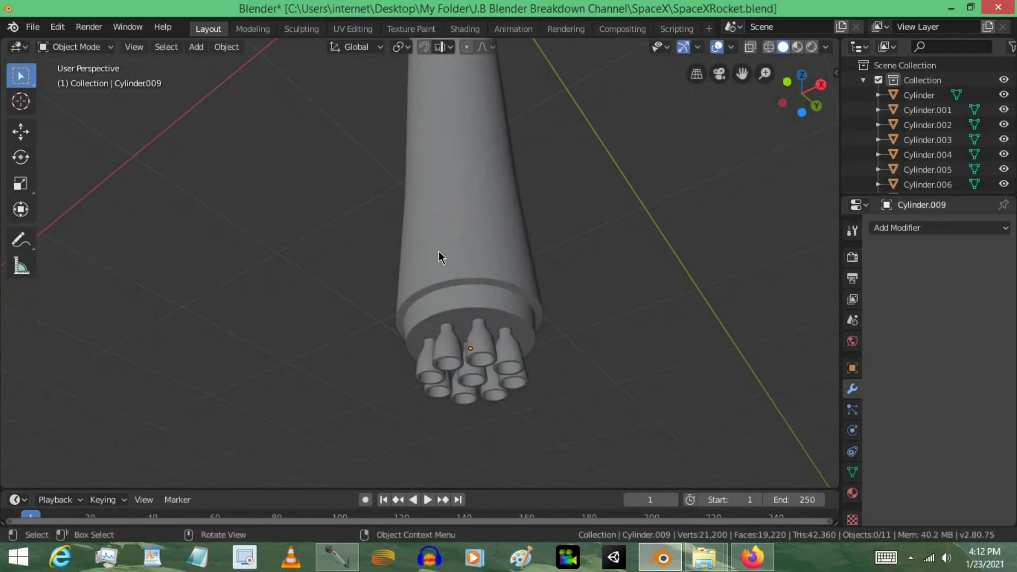
{"action": "key", "text": "ctrl+KP_7"}
{"action": "scroll", "coordinate": [446, 254], "scroll_direction": "up", "scroll_amount": 4}
{"action": "scroll", "coordinate": [509, 295], "scroll_direction": "down", "scroll_amount": 5}
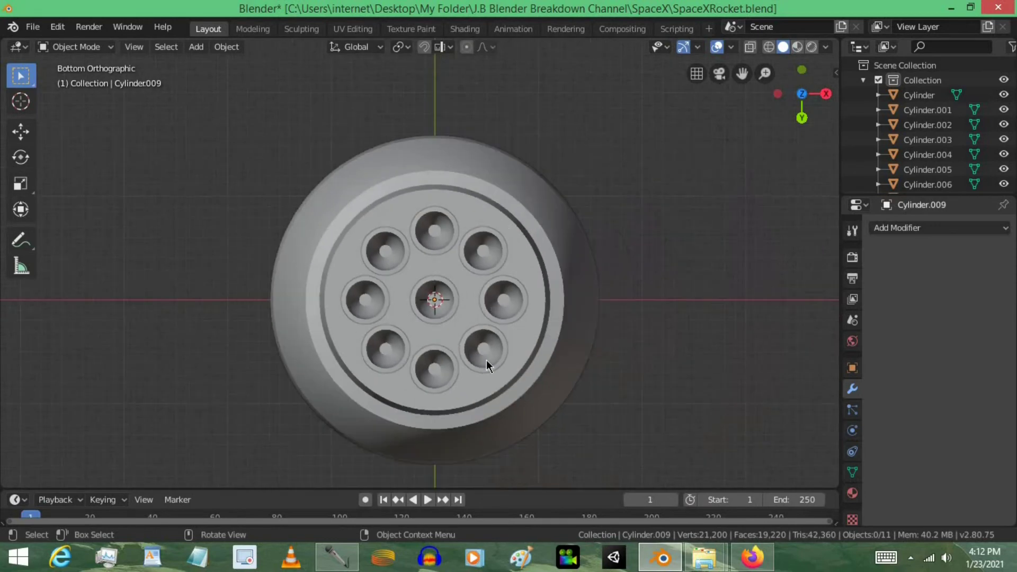
{"action": "middle_click_drag", "start_coordinate": [485, 356], "coordinate": [460, 405]}
{"action": "scroll", "coordinate": [459, 400], "scroll_direction": "down", "scroll_amount": 12}
{"action": "middle_click_drag", "start_coordinate": [484, 101], "coordinate": [491, 223], "text": "shift"}
{"action": "middle_click_drag", "start_coordinate": [431, 238], "coordinate": [405, 239]}
{"action": "scroll", "coordinate": [452, 233], "scroll_direction": "down", "scroll_amount": 7}
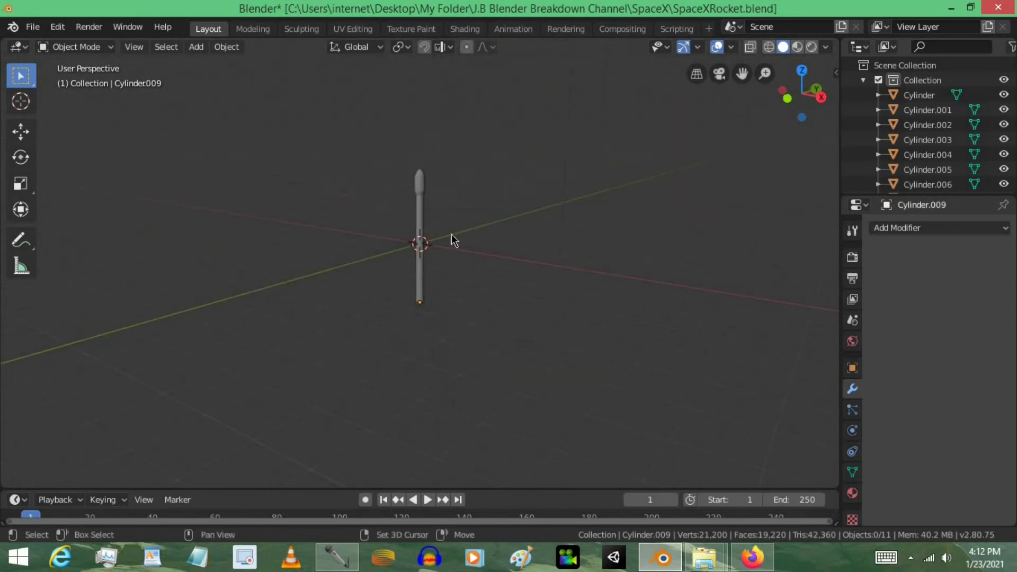
{"action": "middle_click_drag", "start_coordinate": [460, 207], "coordinate": [455, 243], "text": "shift"}
{"action": "scroll", "coordinate": [458, 250], "scroll_direction": "up", "scroll_amount": 3}
{"action": "middle_click_drag", "start_coordinate": [567, 233], "coordinate": [550, 221]}
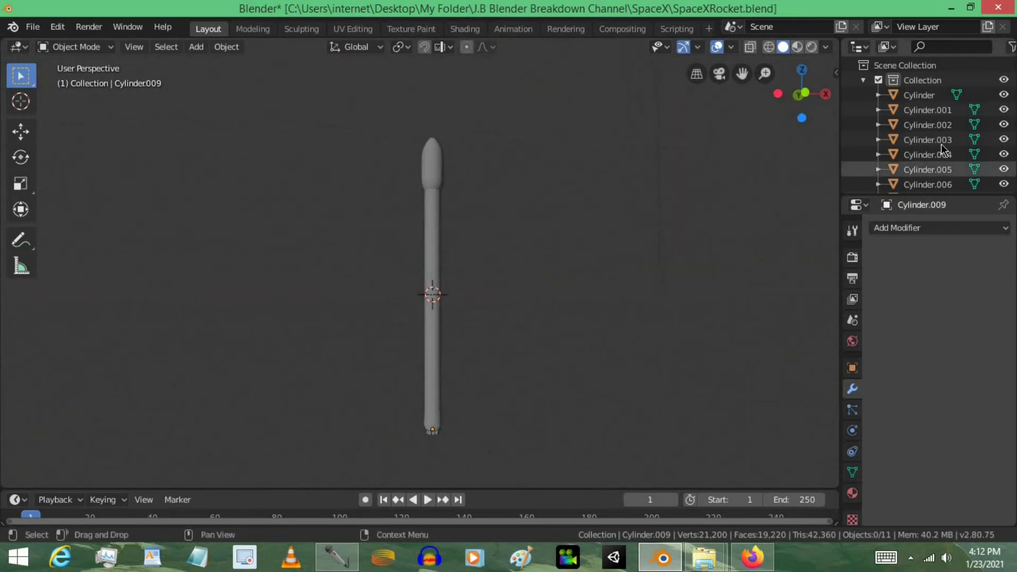
Unhide the reference image and move it along the Y axis to about 1.707 m, clear of the rocket.
{"action": "scroll", "coordinate": [957, 175], "scroll_direction": "down", "scroll_amount": 3}
{"action": "left_click", "coordinate": [1004, 166]}
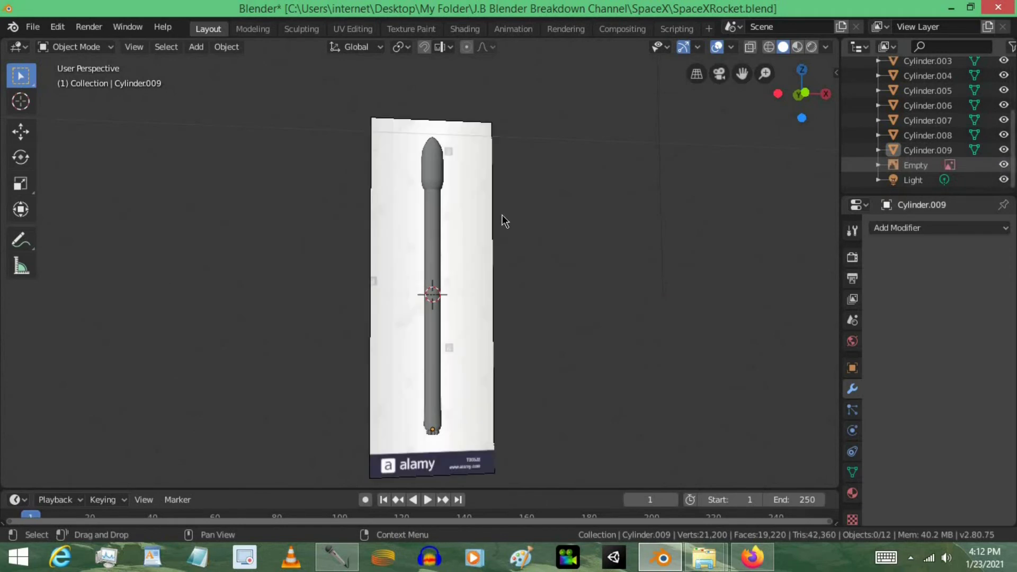
{"action": "left_click", "coordinate": [441, 266]}
{"action": "middle_click_drag", "start_coordinate": [441, 266], "coordinate": [501, 260]}
{"action": "key", "text": "g"}
{"action": "key", "text": "y"}
{"action": "left_click", "coordinate": [402, 288]}
Compare the rocket with the reference image and delete the image from the scene.
{"action": "scroll", "coordinate": [501, 260], "scroll_direction": "up", "scroll_amount": 5}
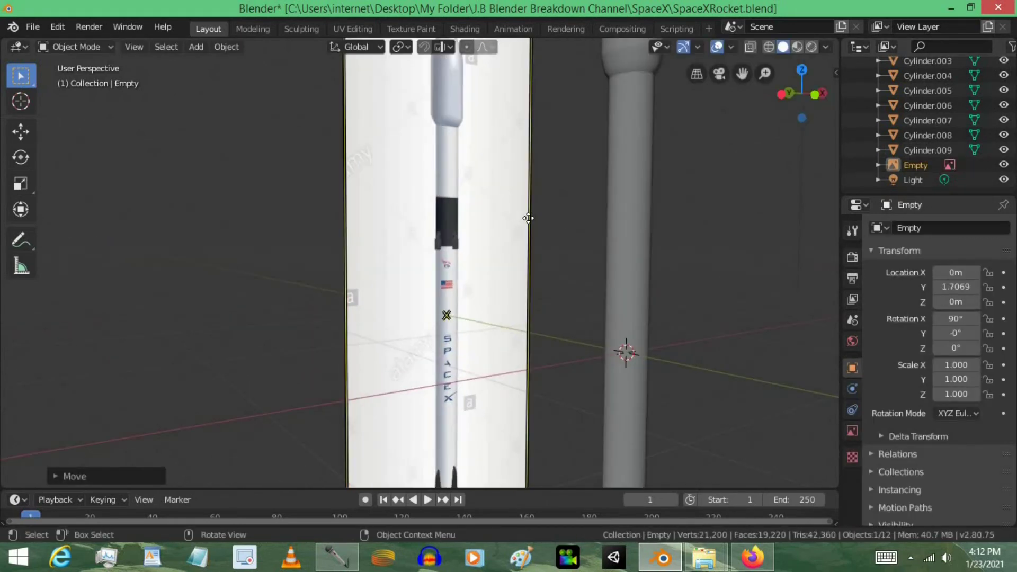
{"action": "scroll", "coordinate": [501, 254], "scroll_direction": "down", "scroll_amount": 4}
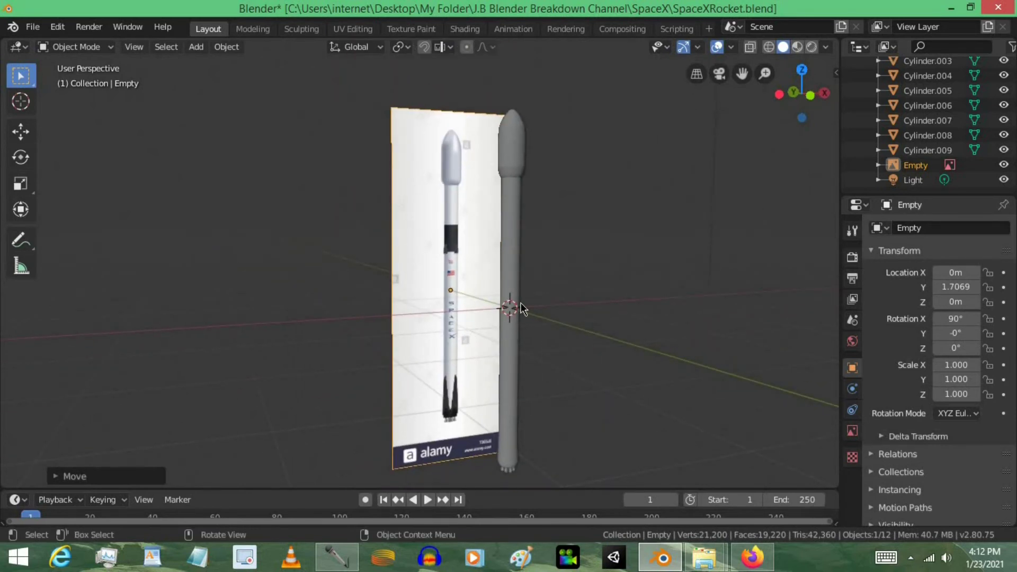
{"action": "mouse_move", "coordinate": [577, 337]}
{"action": "middle_mouse_down"}
{"action": "mouse_move", "coordinate": [565, 338]}
{"action": "mouse_move", "coordinate": [587, 334]}
{"action": "middle_mouse_up"}
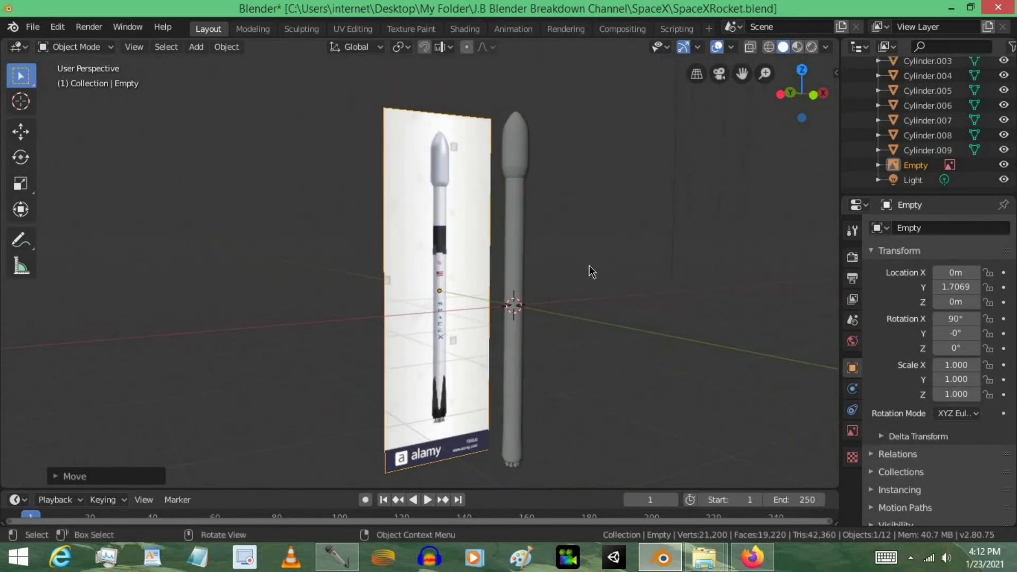
{"action": "key", "text": "x"}
{"action": "left_click", "coordinate": [545, 259]}
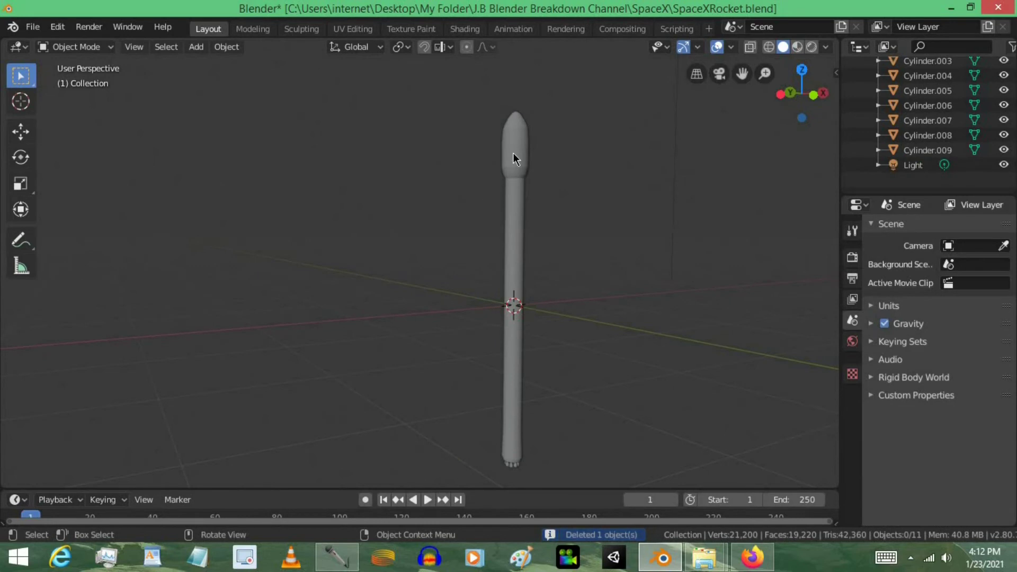
Unwrap the whole rocket body with Project From View in the front view, and return to Object Mode.
{"action": "left_click", "coordinate": [516, 120]}
{"action": "key", "text": "KP_1"}
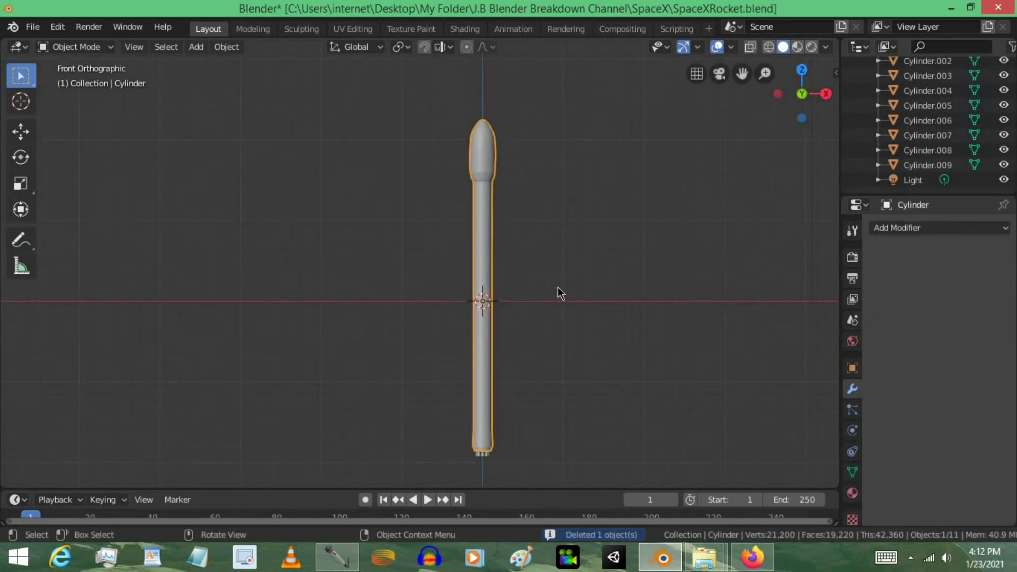
{"action": "key", "text": "Tab"}
{"action": "key", "text": "a"}
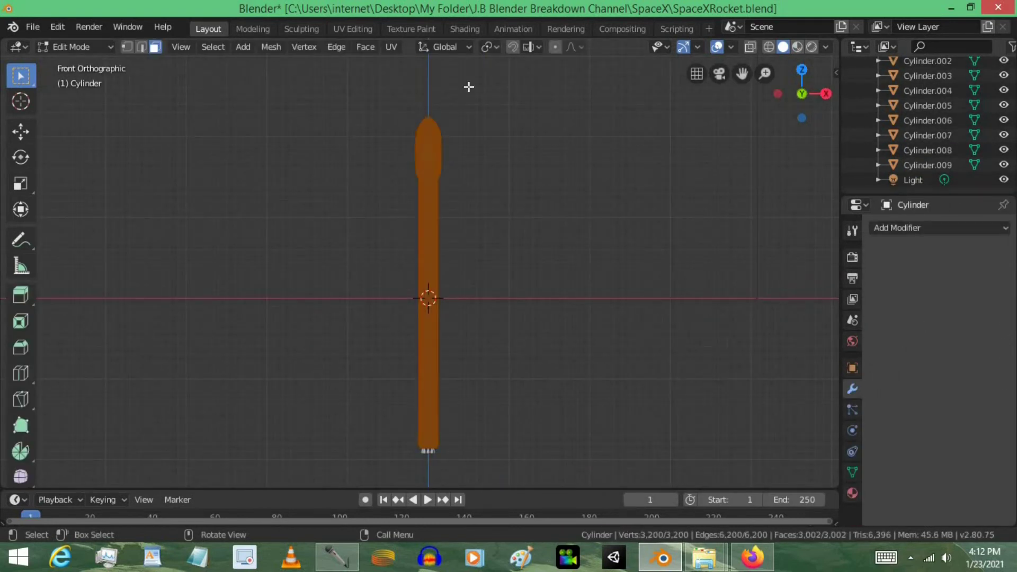
{"action": "left_click", "coordinate": [129, 48]}
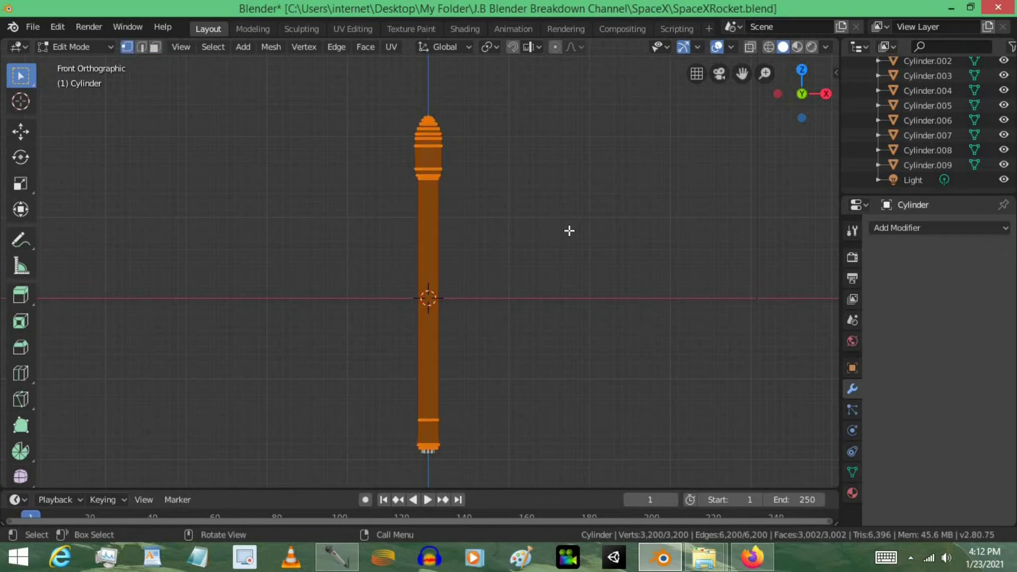
{"action": "key", "text": "u"}
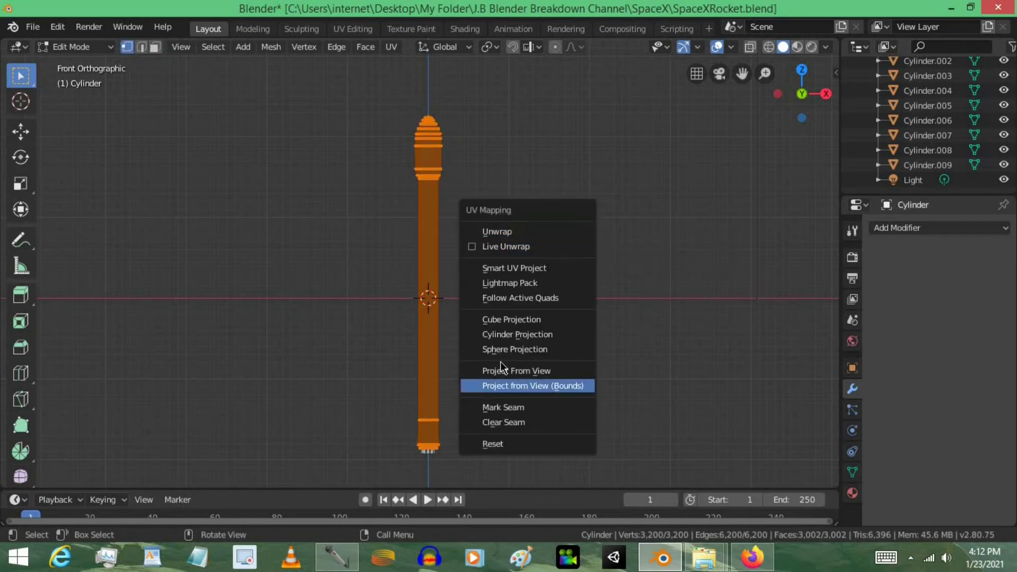
{"action": "left_click", "coordinate": [563, 369]}
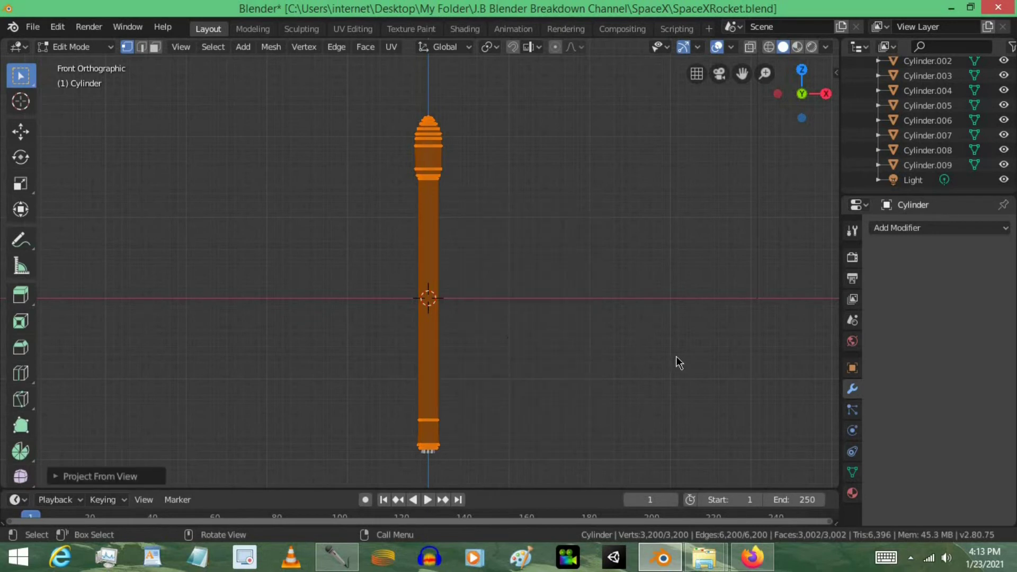
{"action": "key", "text": "Tab"}
Assign an Image Texture to the Base Color of the rocket body's material, using Texture.jpg from the SpaceX folder.
{"action": "left_click", "coordinate": [853, 491]}
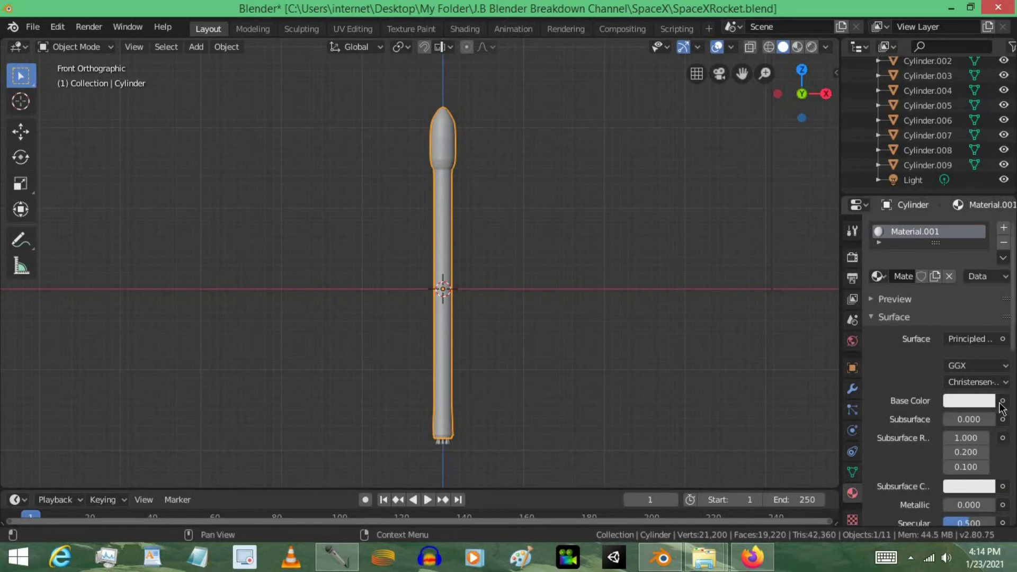
{"action": "left_click", "coordinate": [1003, 401]}
{"action": "left_click", "coordinate": [727, 270]}
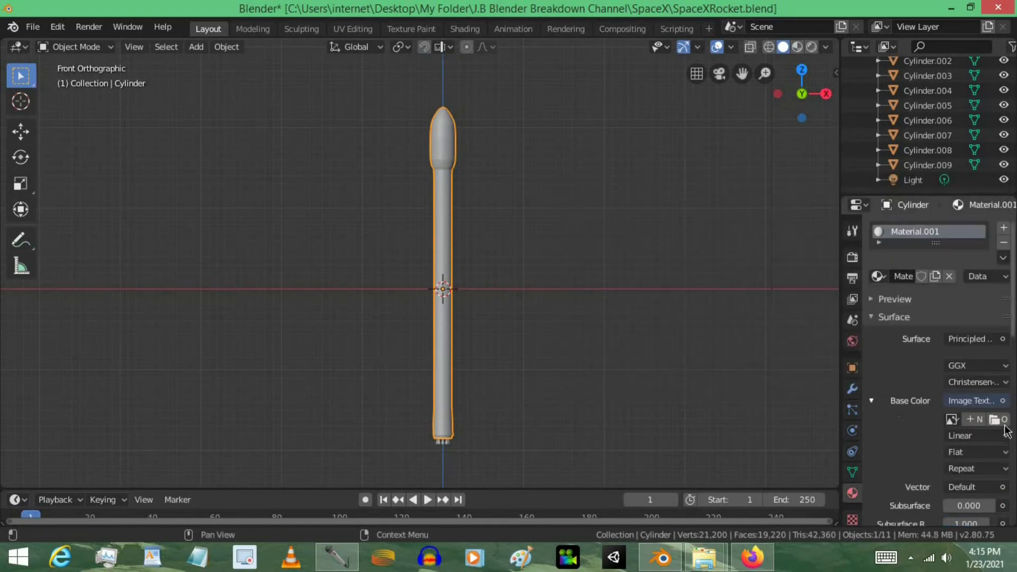
{"action": "left_click", "coordinate": [991, 445]}
{"action": "left_click", "coordinate": [158, 48]}
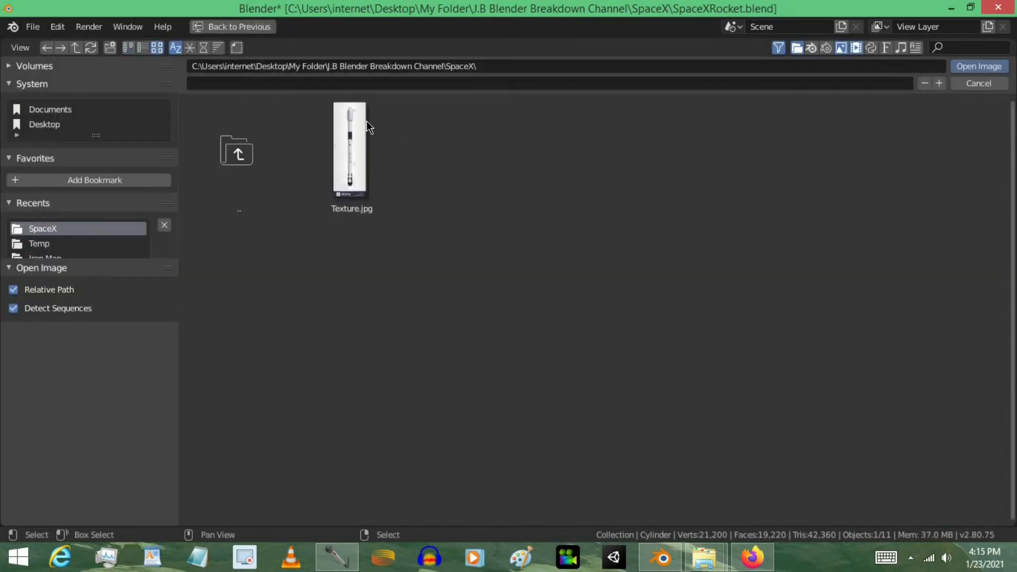
{"action": "double_click", "coordinate": [373, 138]}
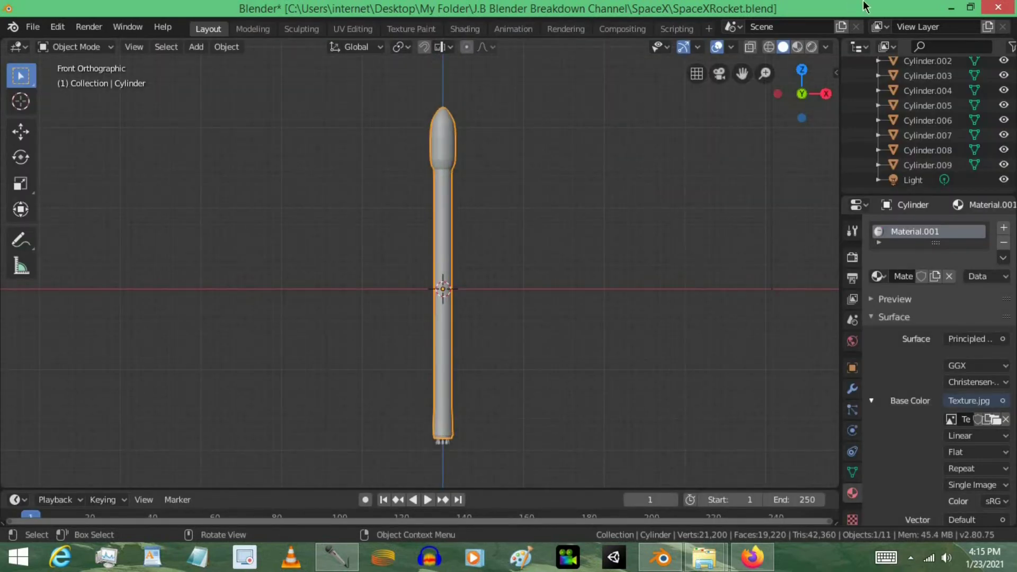
Switch the viewport to Rendered shading and check the texture on the rocket from the front.
{"action": "key", "text": "z"}
{"action": "left_click", "coordinate": [698, 211]}
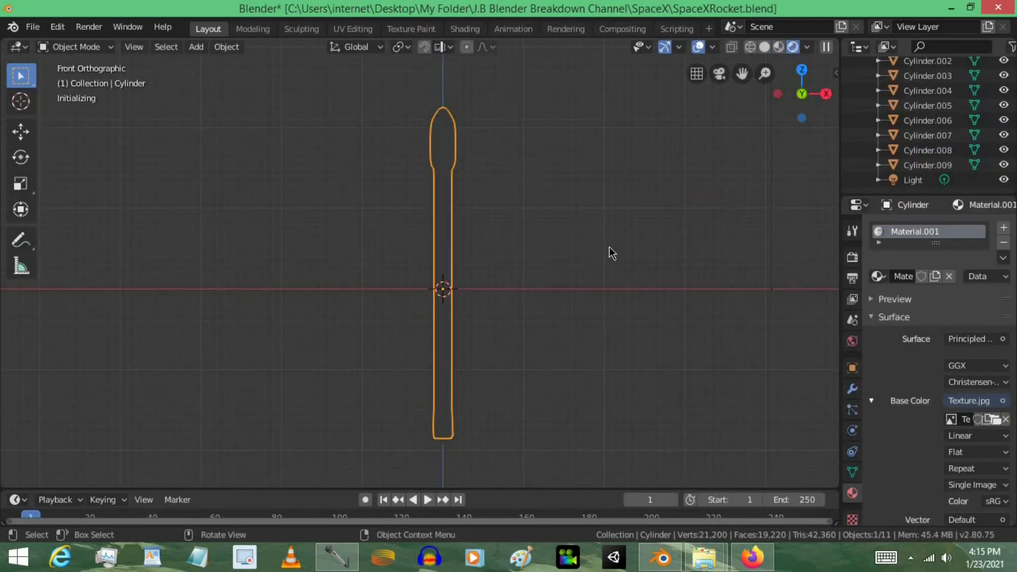
{"action": "scroll", "coordinate": [609, 241], "scroll_direction": "up", "scroll_amount": 3}
{"action": "scroll", "coordinate": [625, 294], "scroll_direction": "down", "scroll_amount": 6}
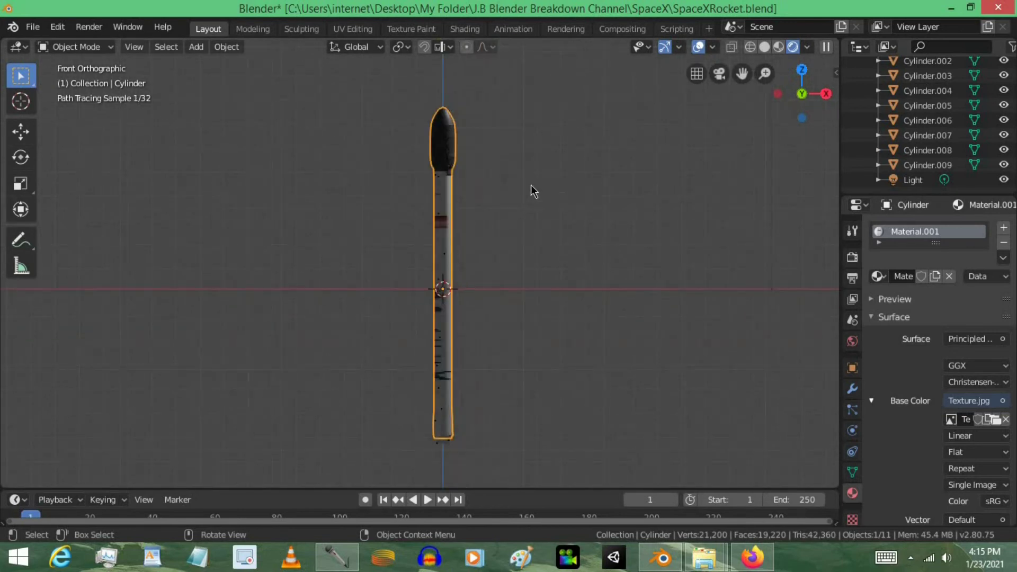
{"action": "mouse_move", "coordinate": [531, 186]}
{"action": "middle_mouse_down"}
{"action": "mouse_move", "coordinate": [478, 215]}
{"action": "mouse_move", "coordinate": [618, 193]}
{"action": "mouse_move", "coordinate": [525, 205]}
{"action": "mouse_move", "coordinate": [570, 208]}
{"action": "middle_mouse_up"}
{"action": "key", "text": "KP_1"}
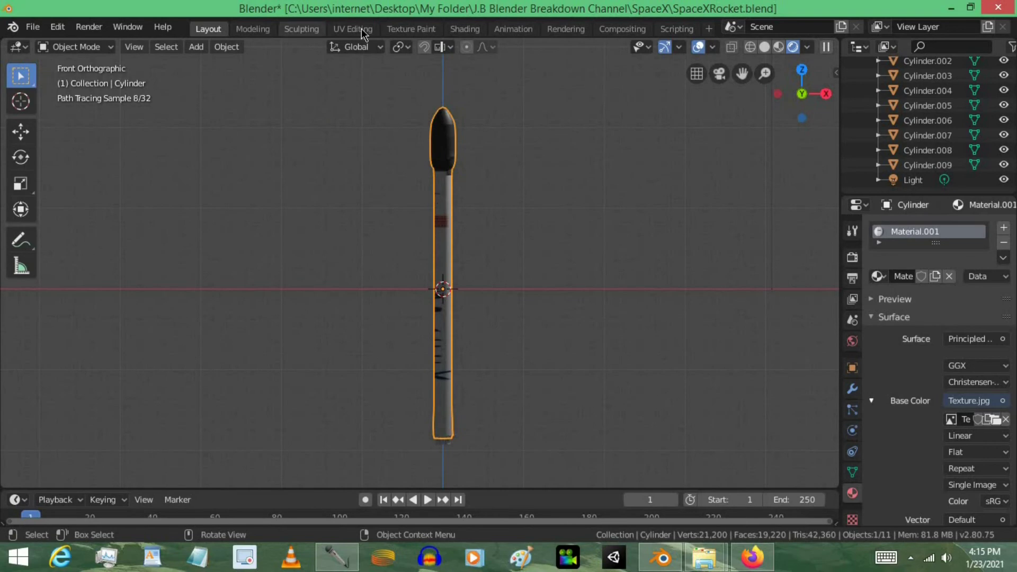
In the UV Editing workspace, select all the rocket's UVs and enlarge them to roughly the length of the pictured rocket.
{"action": "left_click", "coordinate": [353, 29]}
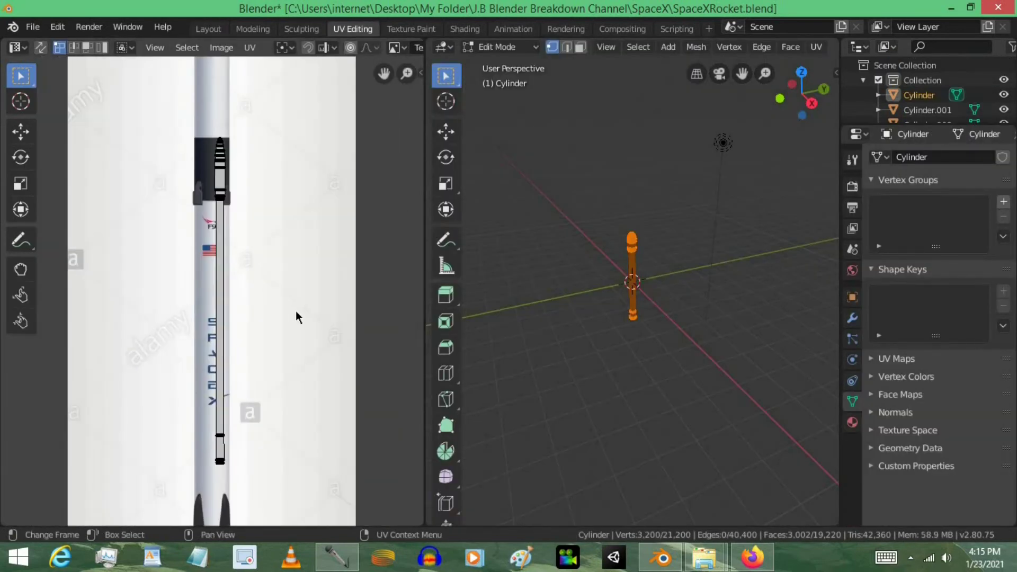
{"action": "middle_click_drag", "start_coordinate": [296, 311], "coordinate": [338, 294]}
{"action": "key", "text": "a"}
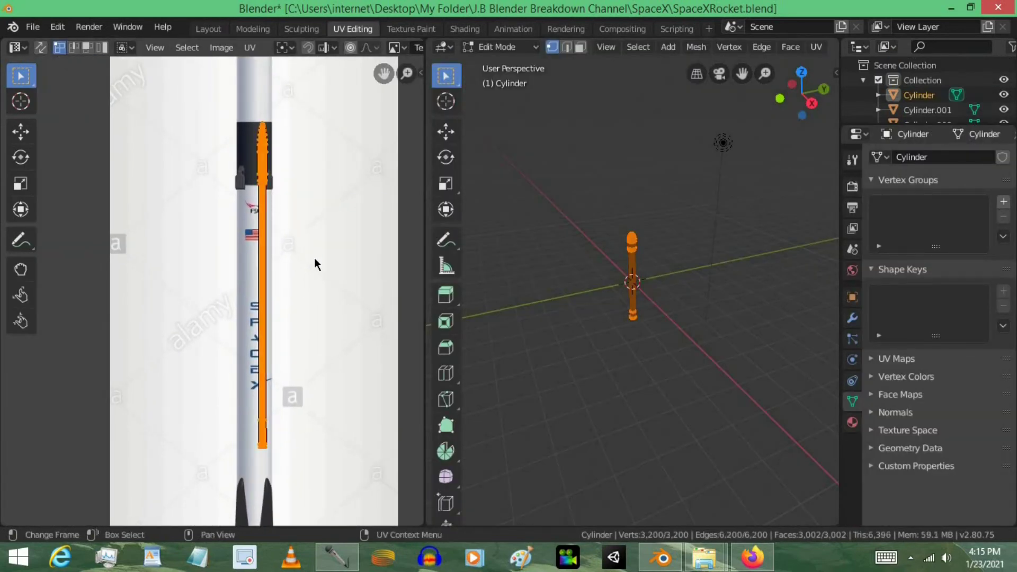
{"action": "scroll", "coordinate": [314, 257], "scroll_direction": "down", "scroll_amount": 2}
{"action": "key", "text": "s"}
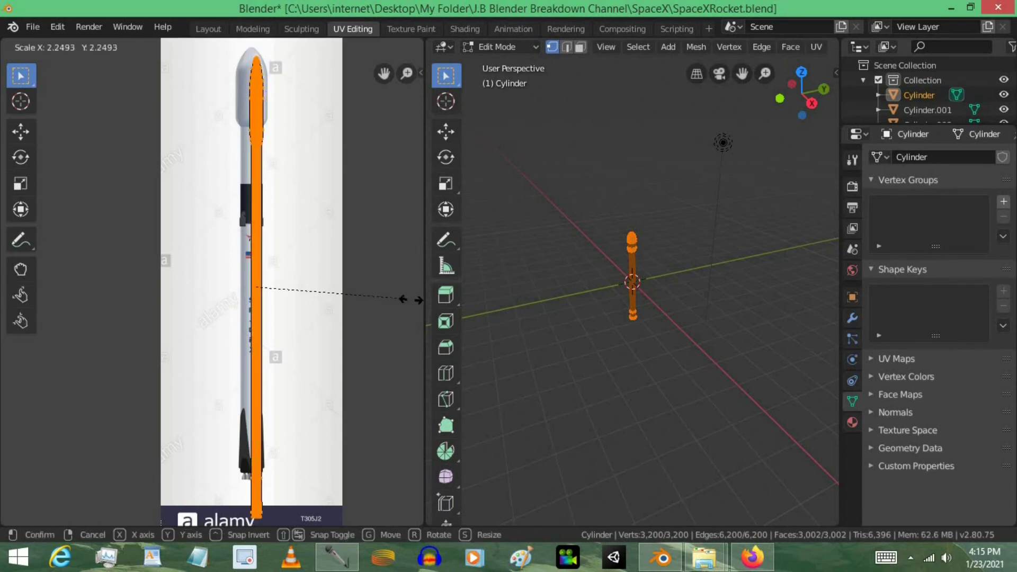
{"action": "left_click", "coordinate": [385, 308]}
Widen the rocket's UVs along X and move them over the pictured rocket.
{"action": "key", "text": "s"}
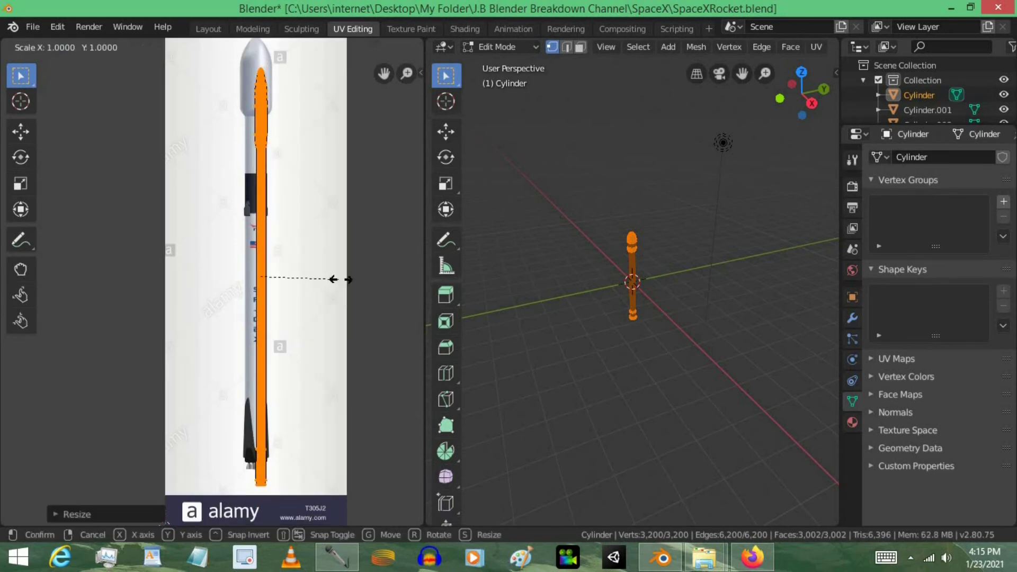
{"action": "key", "text": "x"}
{"action": "left_click", "coordinate": [356, 286]}
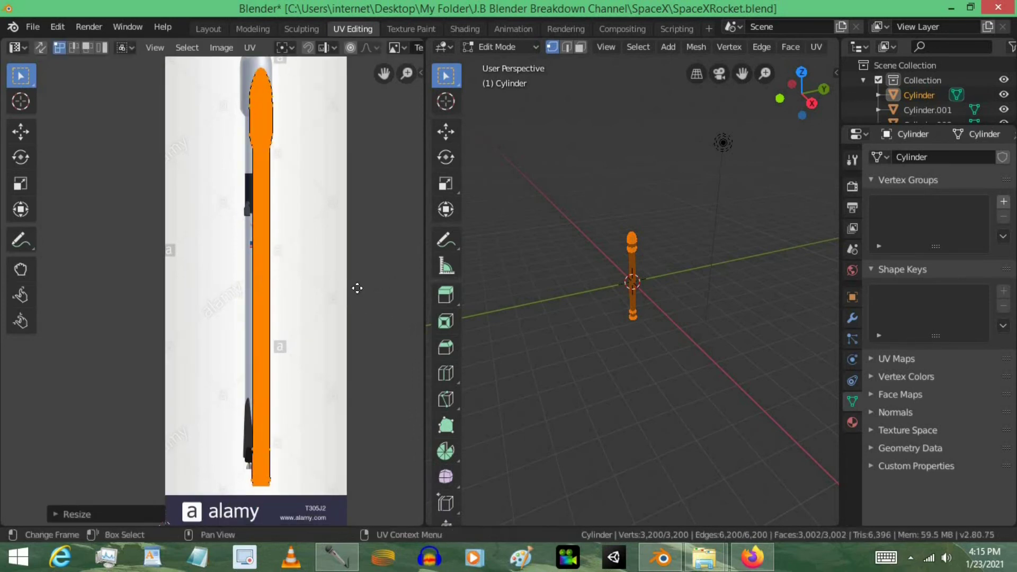
{"action": "key", "text": "g"}
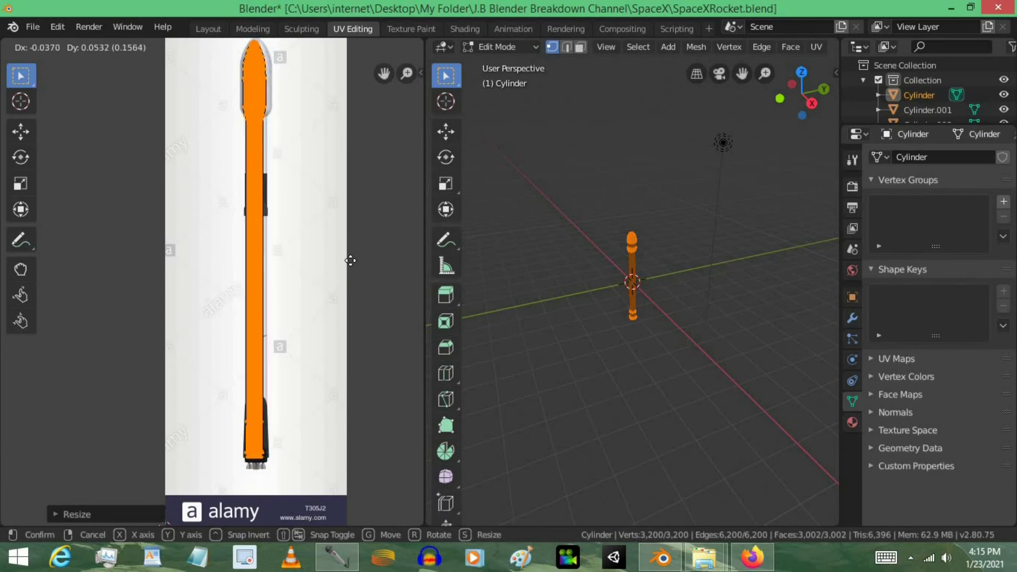
{"action": "left_click", "coordinate": [351, 261]}
Fine-tune the UVs' width along X and their position to match the pictured rocket's body and base.
{"action": "key", "text": "s"}
{"action": "key", "text": "x"}
{"action": "left_click", "coordinate": [369, 268]}
{"action": "middle_click_drag", "start_coordinate": [334, 261], "coordinate": [364, 283]}
{"action": "key", "text": "g"}
{"action": "left_click", "coordinate": [364, 284]}
{"action": "scroll", "coordinate": [363, 283], "scroll_direction": "up", "scroll_amount": 3}
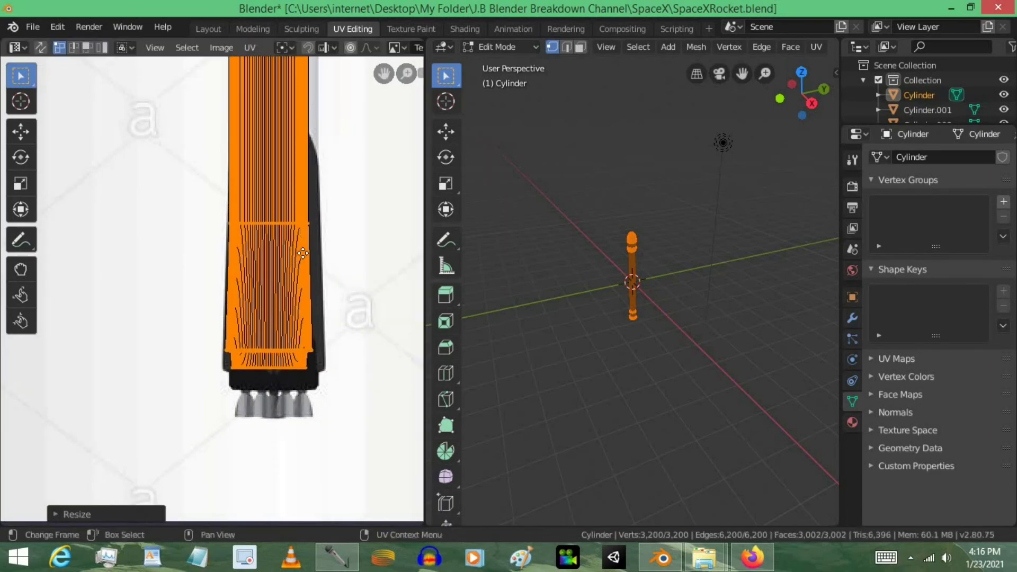
{"action": "key", "text": "s"}
{"action": "key", "text": "x"}
{"action": "left_click", "coordinate": [358, 299]}
Check the fit of the UVs against the pictured nose cone.
{"action": "scroll", "coordinate": [302, 344], "scroll_direction": "down", "scroll_amount": 3}
{"action": "scroll", "coordinate": [243, 460], "scroll_direction": "up", "scroll_amount": 4}
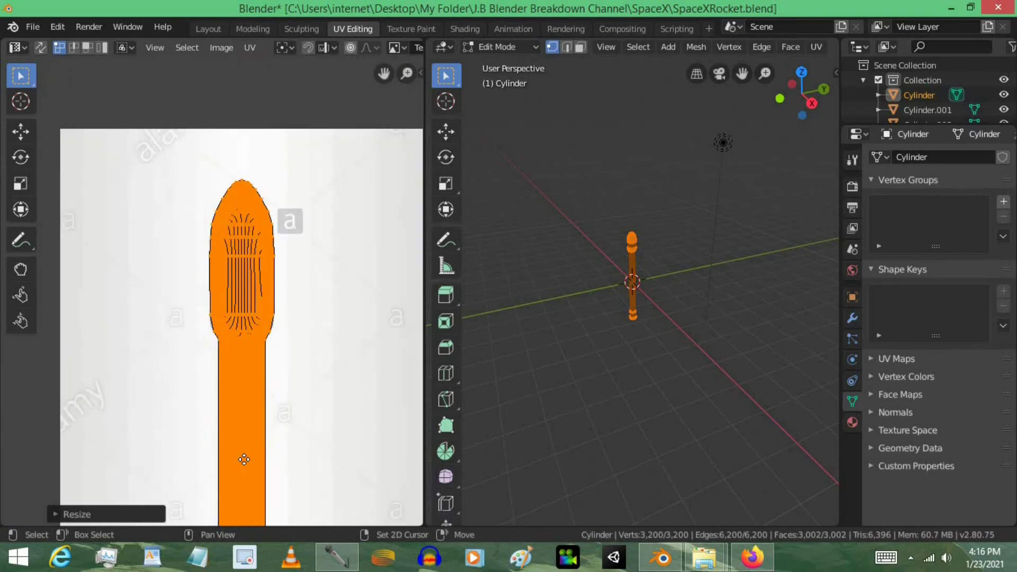
{"action": "key", "text": "g"}
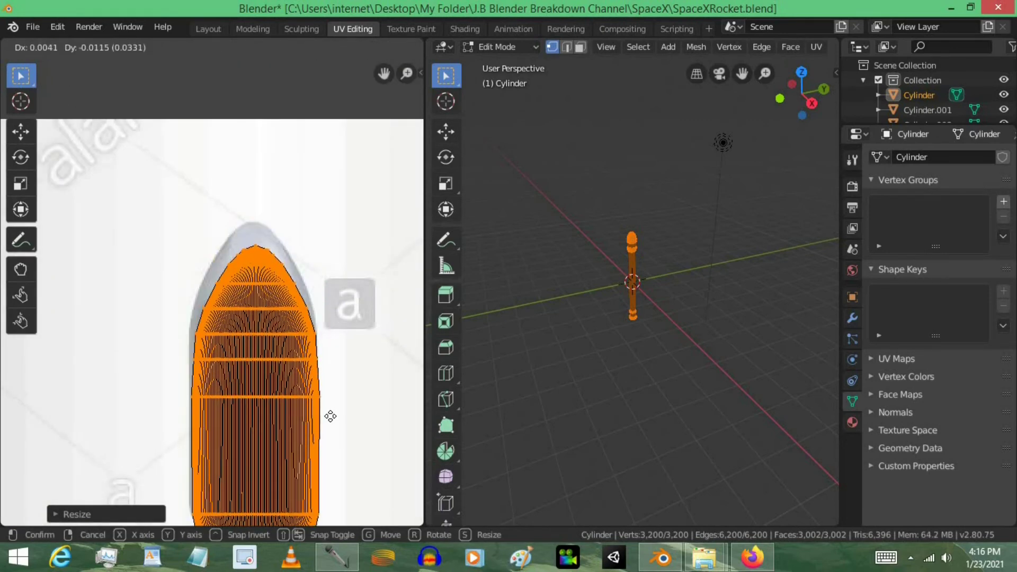
{"action": "key", "text": "Escape"}
{"action": "scroll", "coordinate": [306, 239], "scroll_direction": "up", "scroll_amount": 2}
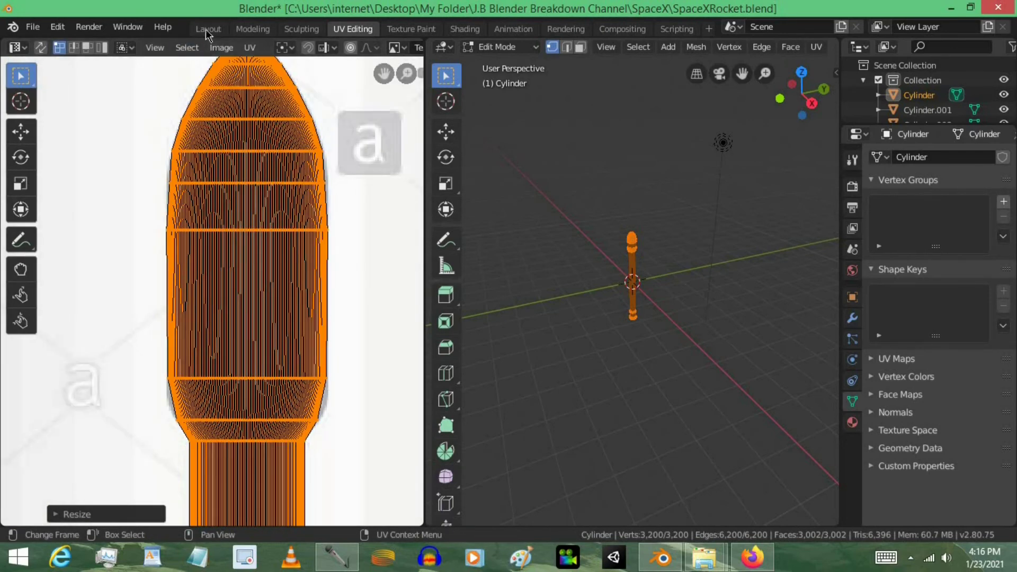
In the Layout workspace, raise the Metallic value of the rocket body's material to 0.278 and fine-tune it.
{"action": "left_click", "coordinate": [208, 28]}
{"action": "middle_click_drag", "start_coordinate": [456, 303], "coordinate": [423, 352]}
{"action": "scroll", "coordinate": [422, 352], "scroll_direction": "down", "scroll_amount": 6}
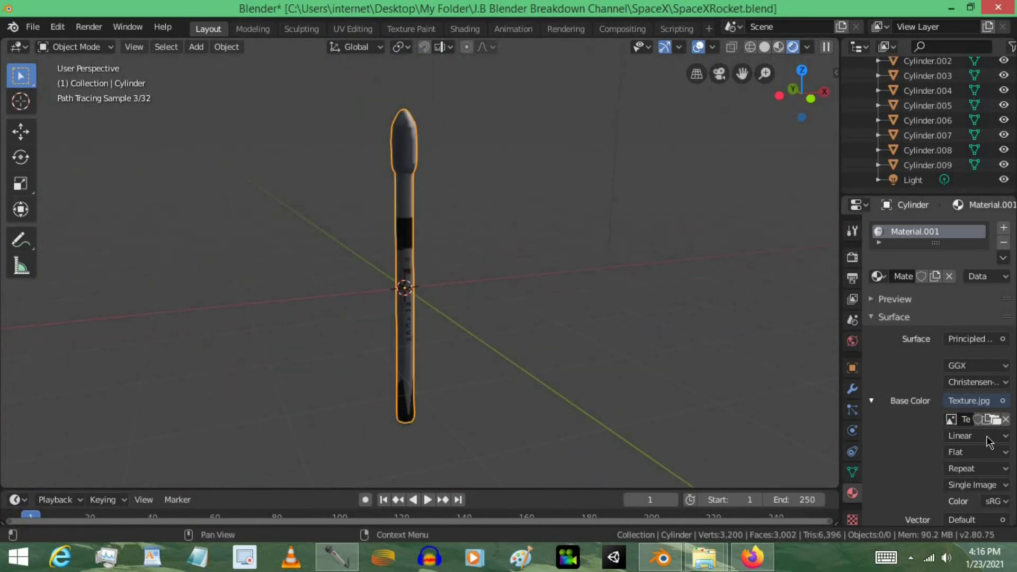
{"action": "scroll", "coordinate": [971, 390], "scroll_direction": "down", "scroll_amount": 4}
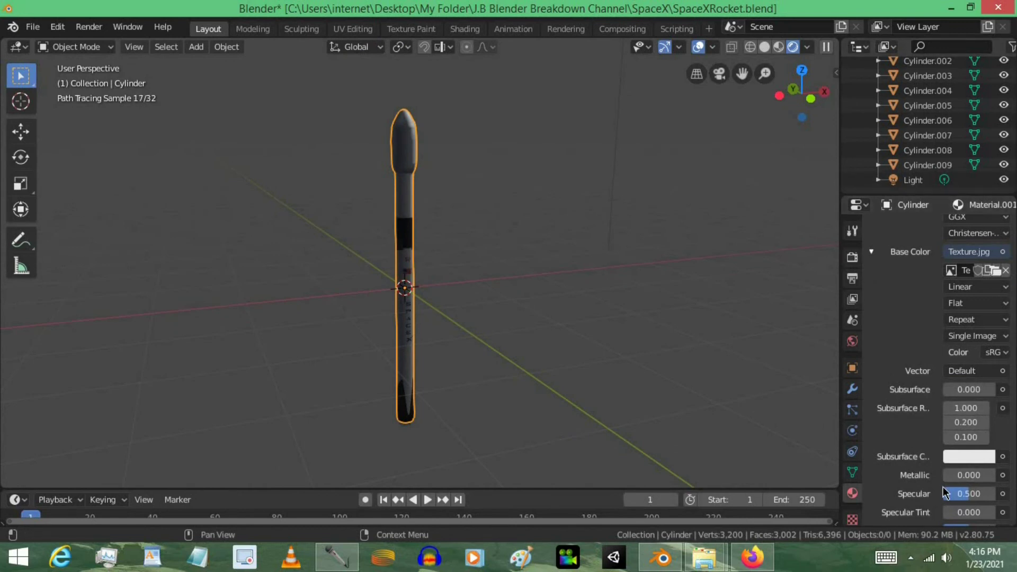
{"action": "left_click_drag", "start_coordinate": [960, 479], "coordinate": [959, 480]}
{"action": "scroll", "coordinate": [959, 480], "scroll_direction": "down", "scroll_amount": 4}
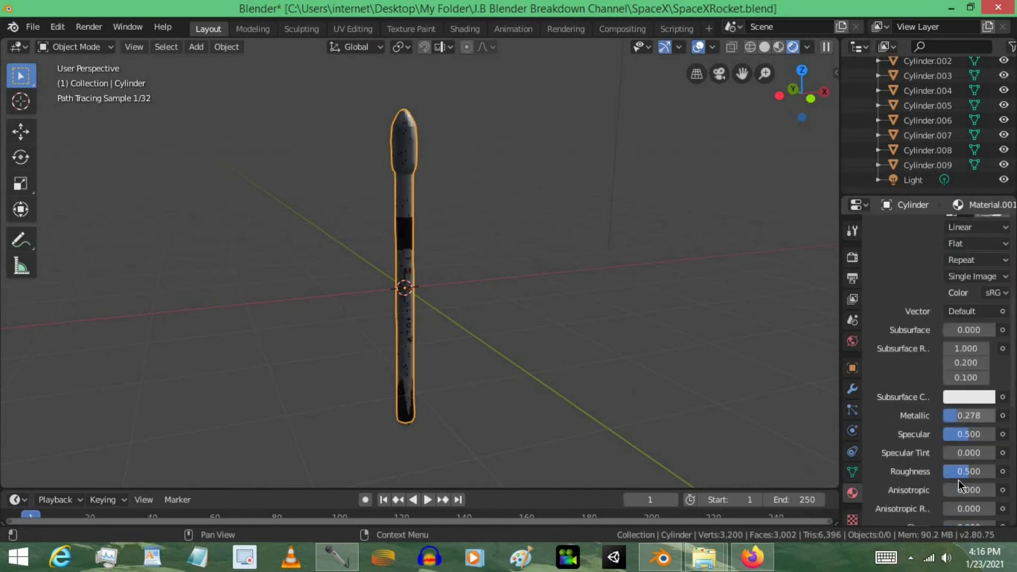
{"action": "left_click_drag", "start_coordinate": [958, 412], "coordinate": [960, 412]}
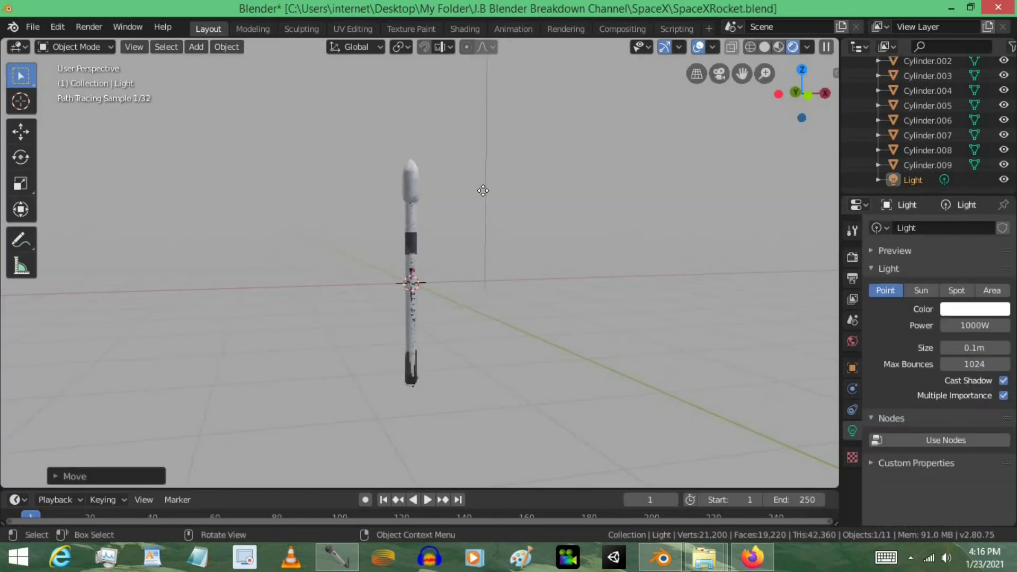
Move the point light lower beside the rocket.
{"action": "key", "text": "g"}
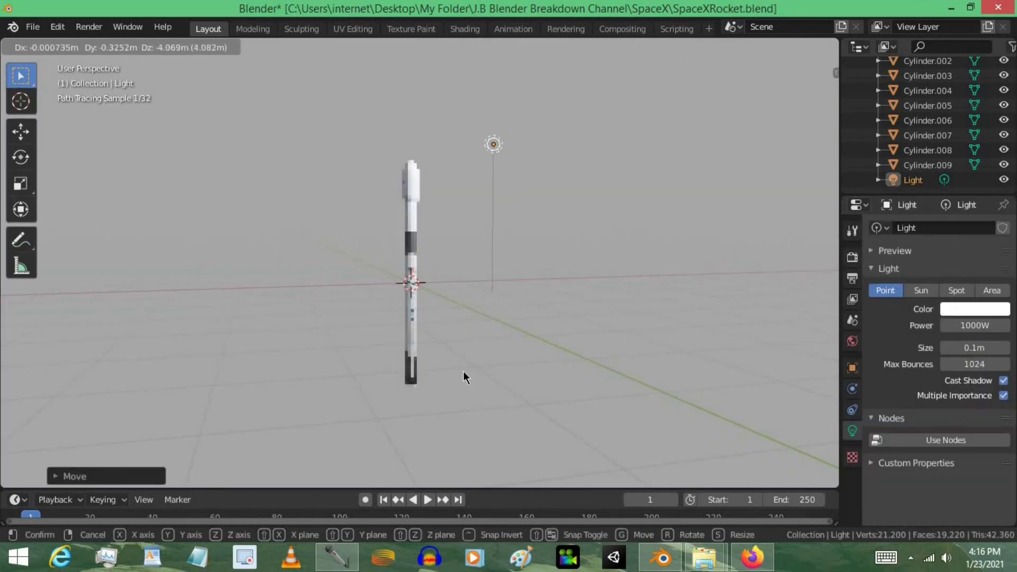
{"action": "left_click", "coordinate": [411, 337]}
{"action": "left_click", "coordinate": [580, 300]}
Select all nine engine nozzles on the rocket's underside and join them into one object.
{"action": "scroll", "coordinate": [449, 361], "scroll_direction": "up", "scroll_amount": 4}
{"action": "middle_click_drag", "start_coordinate": [455, 360], "coordinate": [476, 318], "text": "shift"}
{"action": "middle_click_drag", "start_coordinate": [465, 199], "coordinate": [440, 245]}
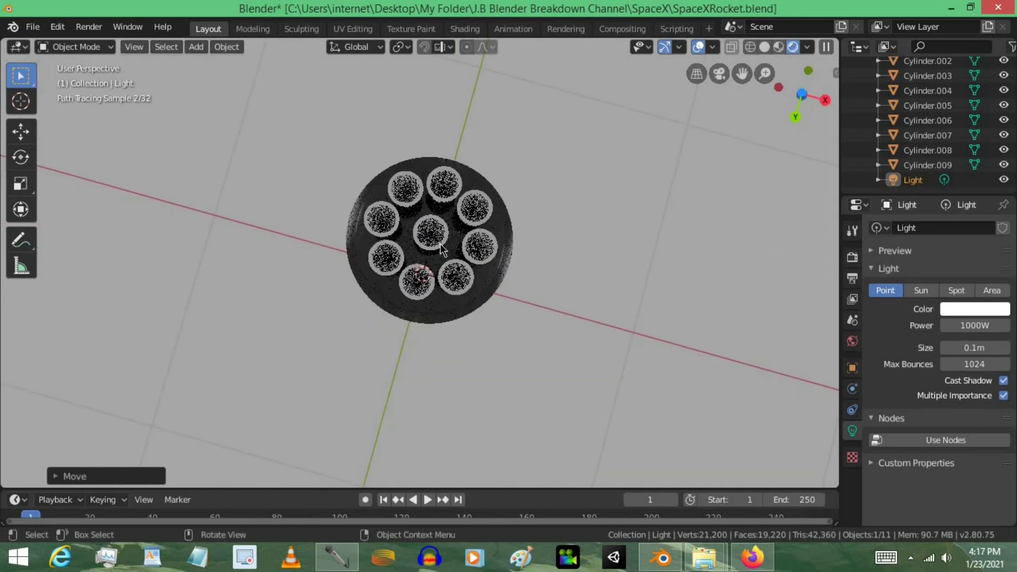
{"action": "left_click", "coordinate": [443, 232]}
{"action": "left_click", "coordinate": [439, 187], "text": "shift"}
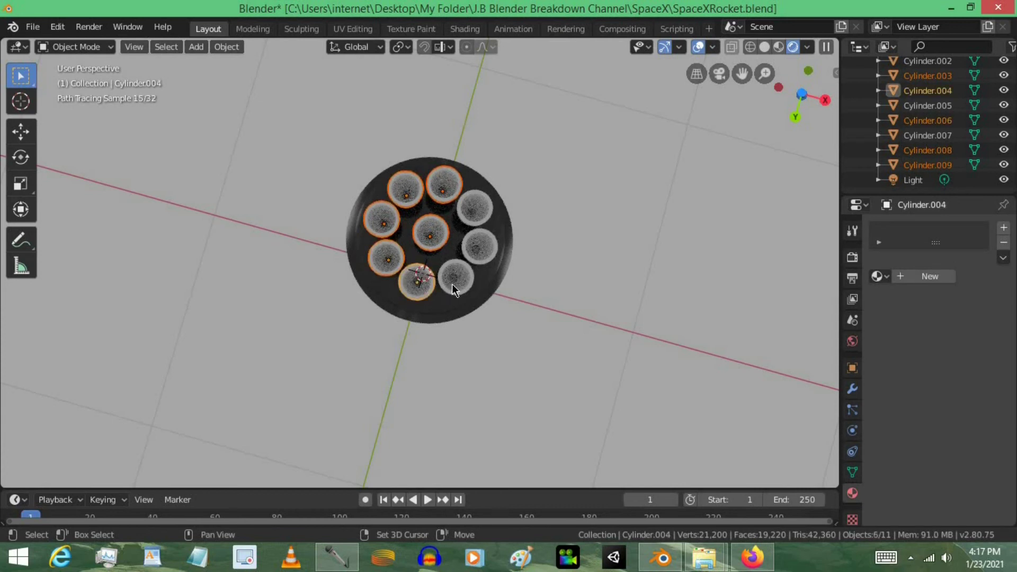
{"action": "left_click", "coordinate": [483, 221], "text": "shift"}
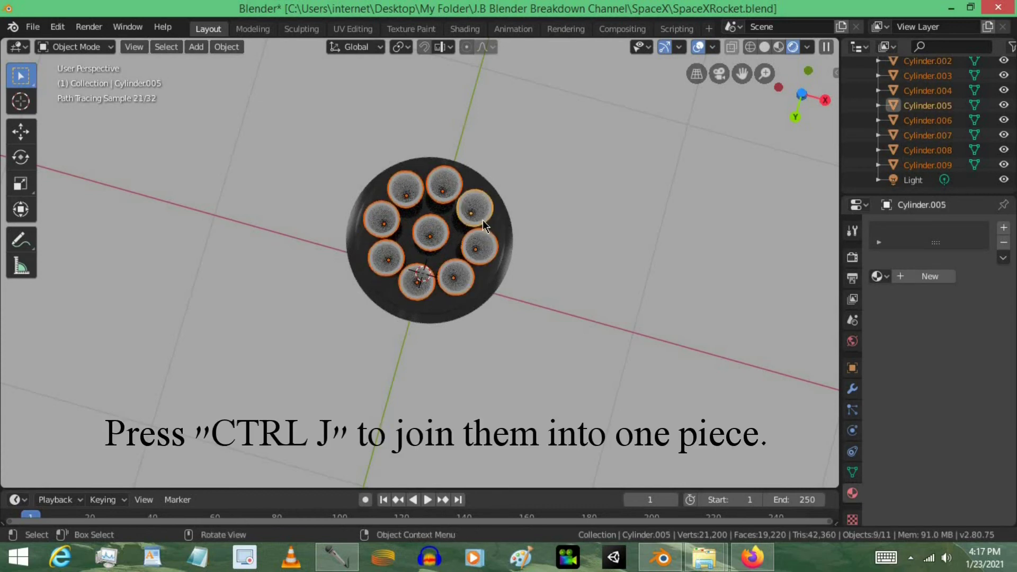
{"action": "key", "text": "ctrl+j"}
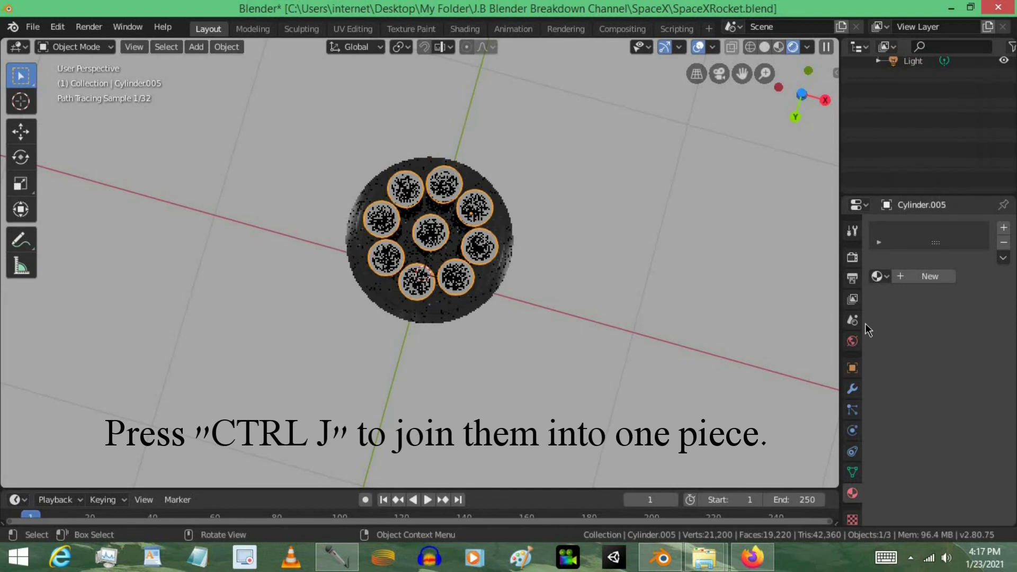
Add a new material to the joined nozzles and darken its Base Color to a grey with value 0.433.
{"action": "left_click", "coordinate": [929, 277]}
{"action": "left_click", "coordinate": [959, 401]}
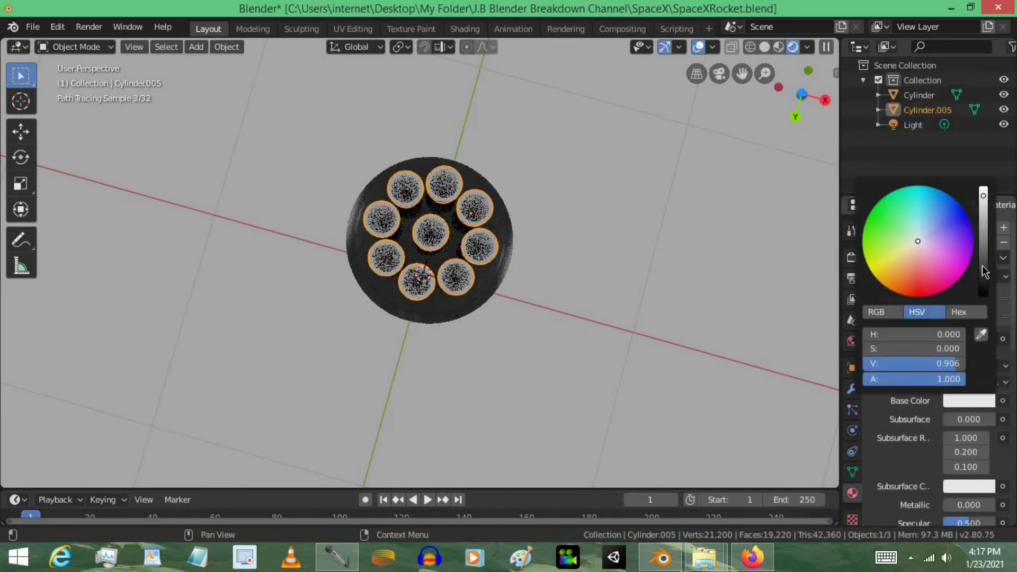
{"action": "left_click_drag", "start_coordinate": [984, 272], "coordinate": [984, 248]}
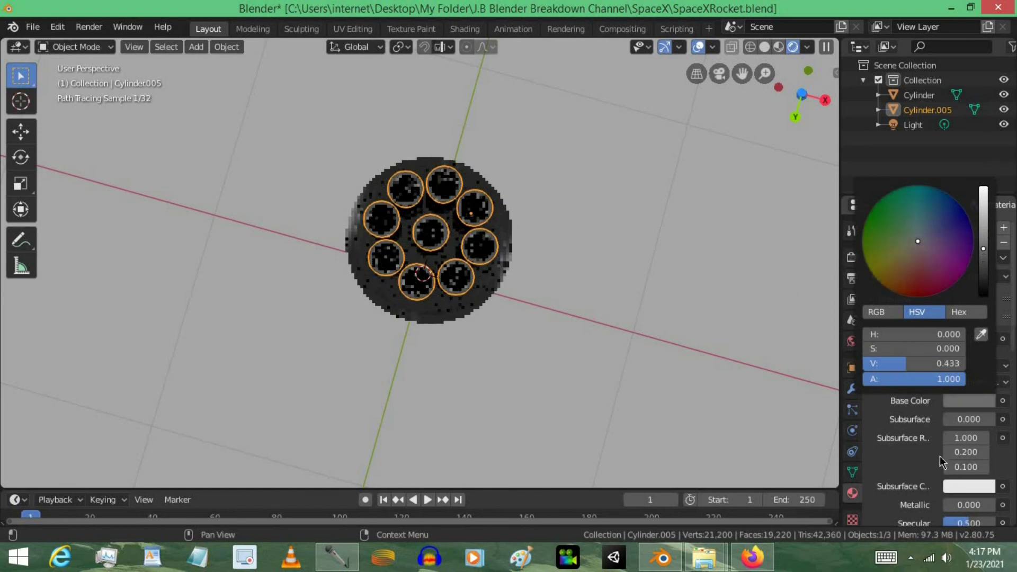
Set the nozzle material's Metallic to 1.000 and its Roughness to 0.431.
{"action": "scroll", "coordinate": [953, 435], "scroll_direction": "down", "scroll_amount": 4}
{"action": "left_click_drag", "start_coordinate": [954, 415], "coordinate": [995, 415]}
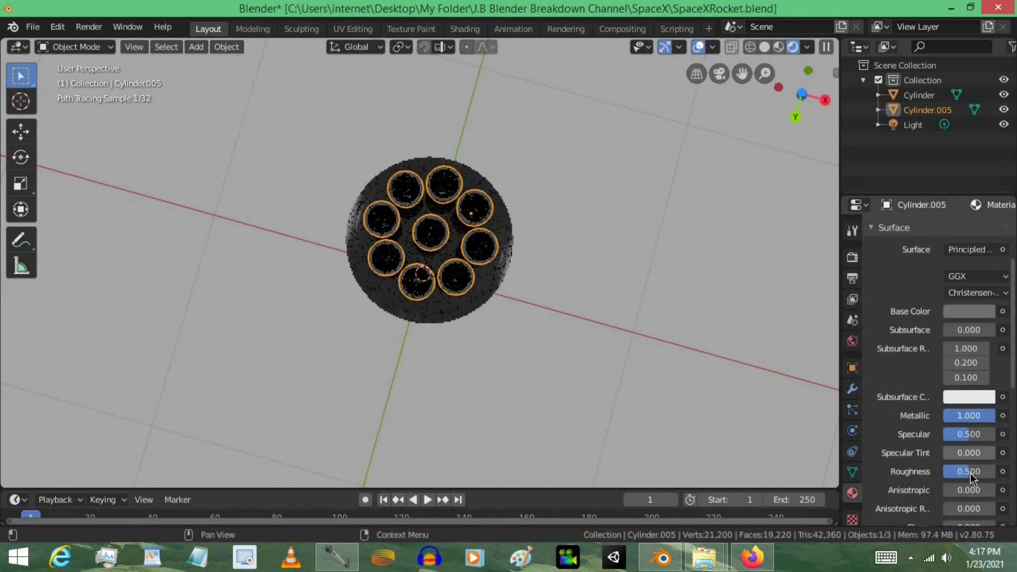
{"action": "left_click_drag", "start_coordinate": [969, 471], "coordinate": [966, 471]}
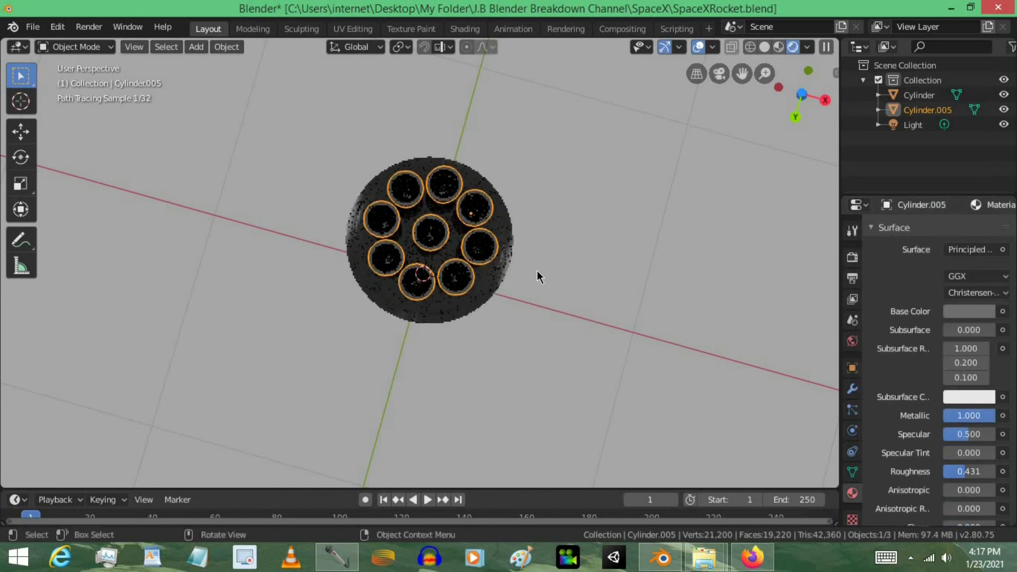
Darken the nozzle material's Base Color to a value of about 0.287, judging it on the nozzles up close.
{"action": "middle_click_drag", "start_coordinate": [537, 271], "coordinate": [545, 222]}
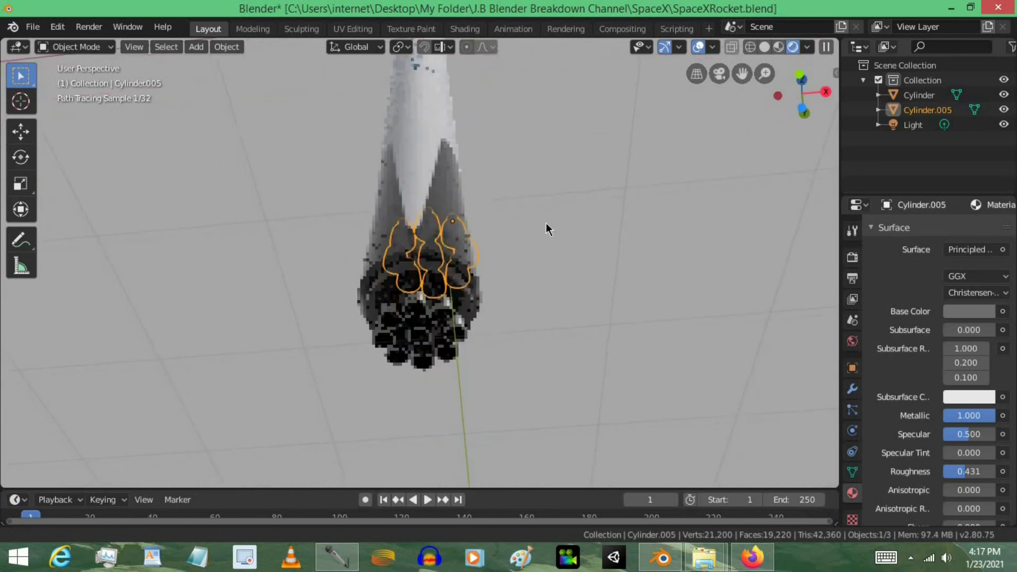
{"action": "scroll", "coordinate": [545, 223], "scroll_direction": "up", "scroll_amount": 6}
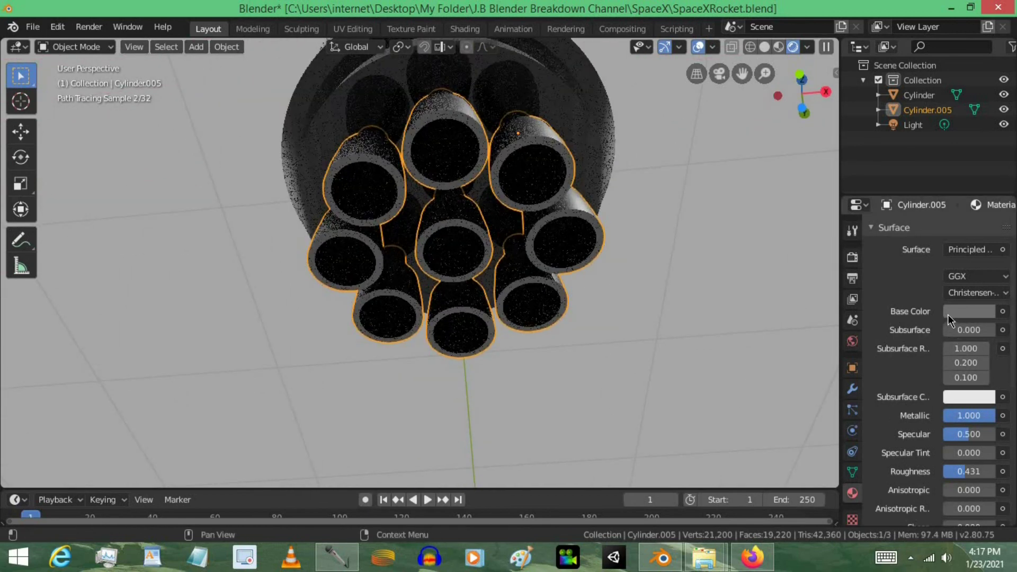
{"action": "left_click", "coordinate": [969, 311]}
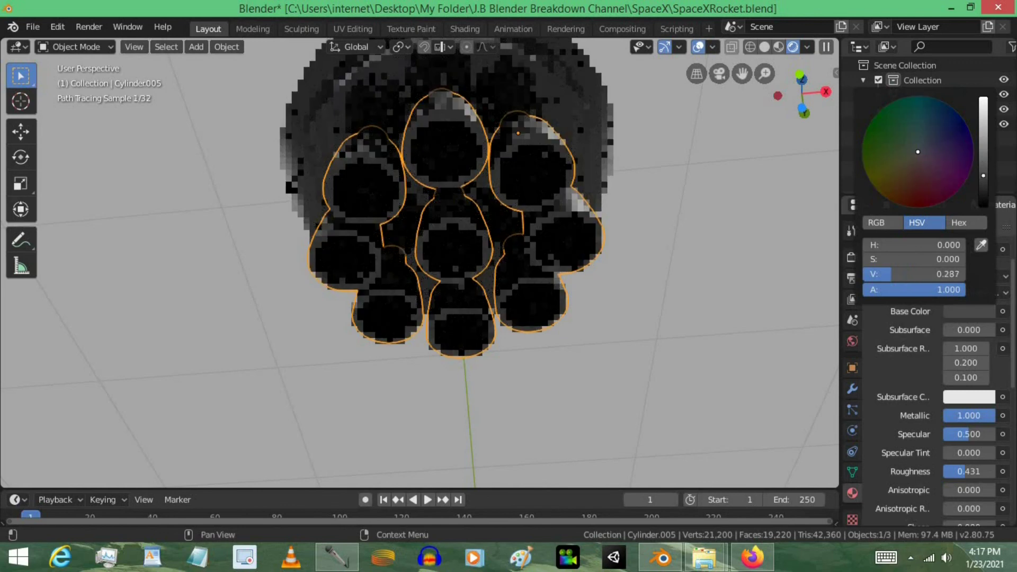
Select the rocket body together with the nozzles and join them into a single object.
{"action": "scroll", "coordinate": [511, 331], "scroll_direction": "down", "scroll_amount": 10}
{"action": "middle_click_drag", "start_coordinate": [545, 259], "coordinate": [545, 303]}
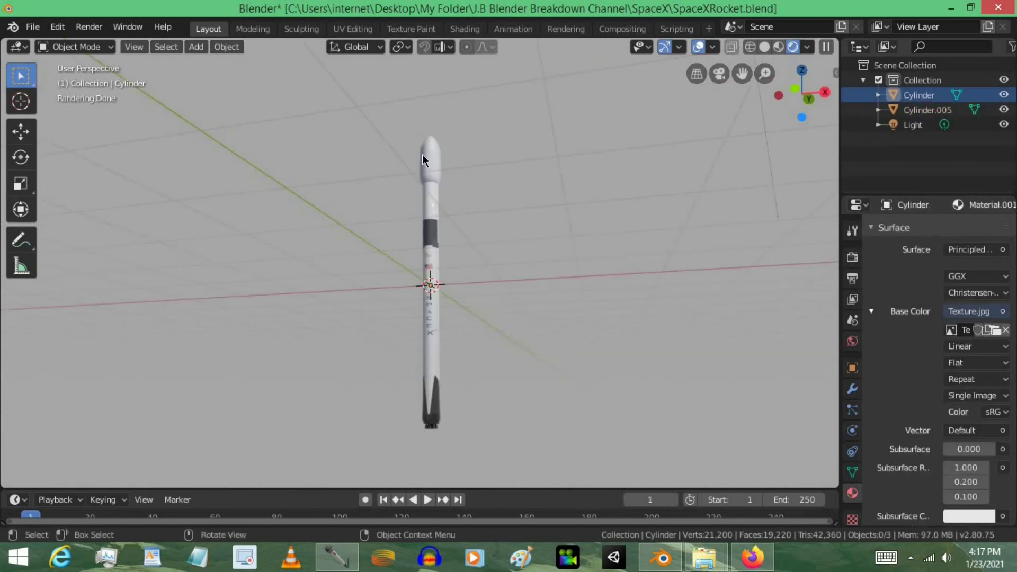
{"action": "left_click", "coordinate": [932, 109], "text": "ctrl"}
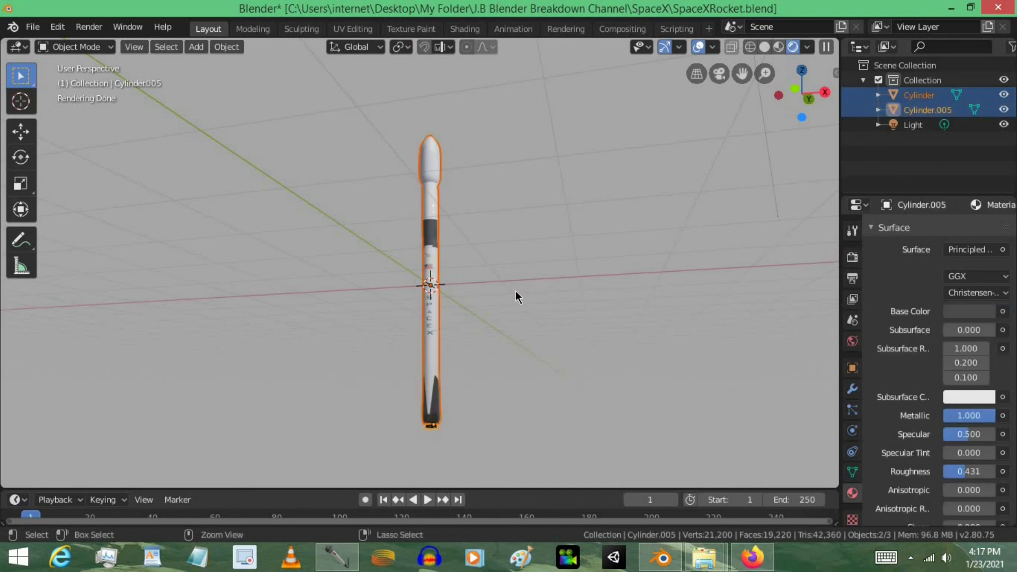
{"action": "key", "text": "ctrl+j"}
Inspect the textured rocket from several sides in the rendered view.
{"action": "middle_click_drag", "start_coordinate": [510, 273], "coordinate": [463, 119]}
{"action": "left_click", "coordinate": [463, 119]}
{"action": "middle_click_drag", "start_coordinate": [497, 317], "coordinate": [440, 330]}
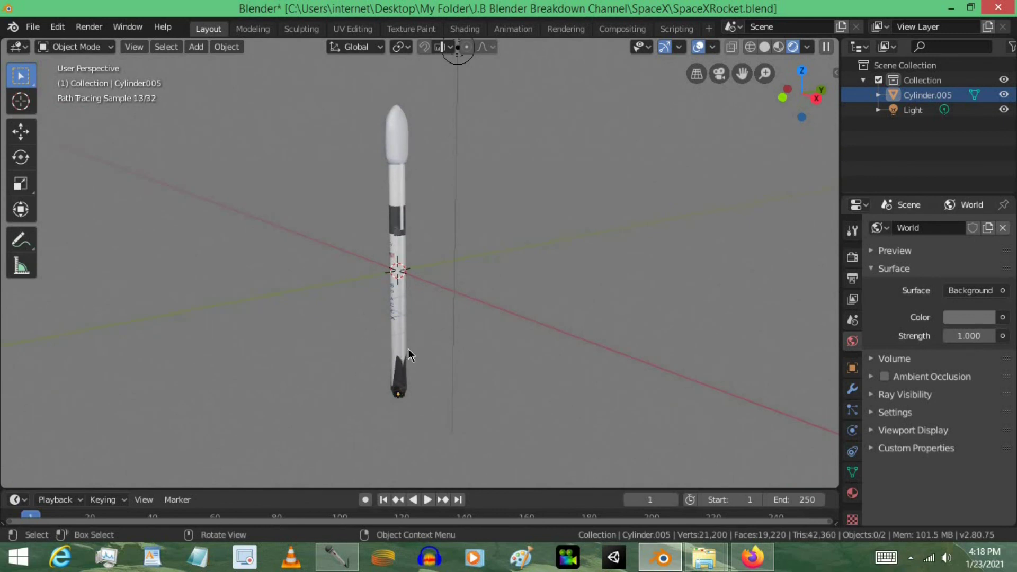
{"action": "mouse_move", "coordinate": [326, 353]}
{"action": "middle_mouse_down"}
{"action": "mouse_move", "coordinate": [415, 351]}
{"action": "mouse_move", "coordinate": [556, 312]}
{"action": "middle_mouse_up"}
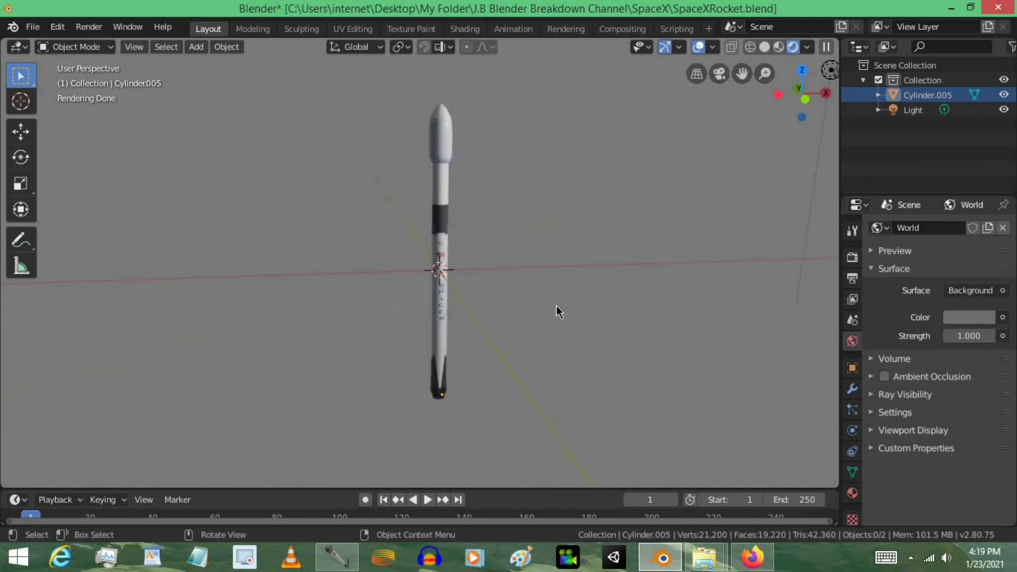